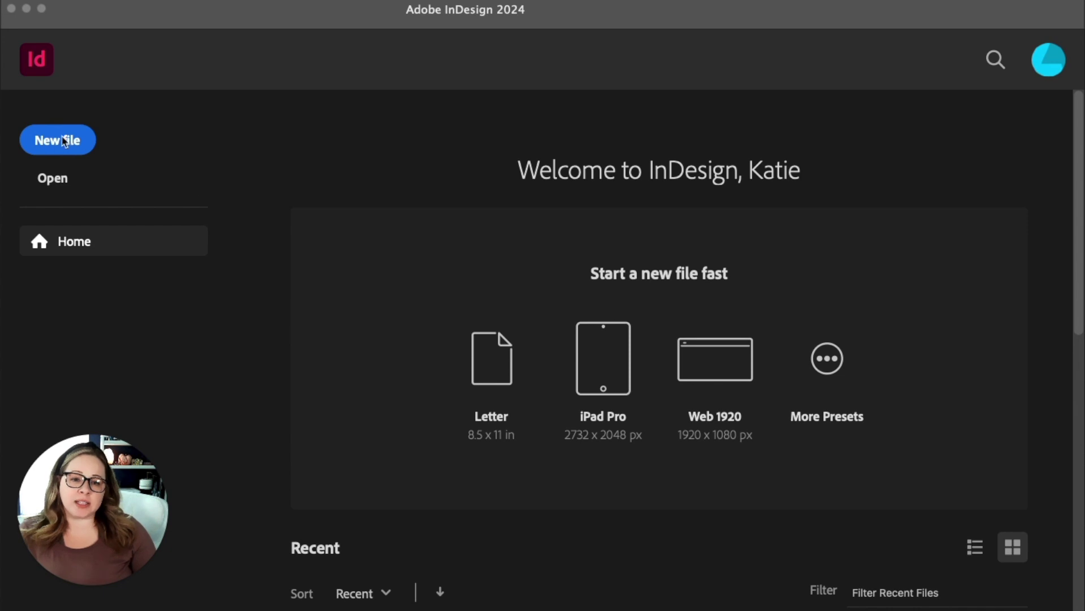
Start a new print document from the Letter preset and set its units to inches.
{"action": "left_click", "coordinate": [73, 141]}
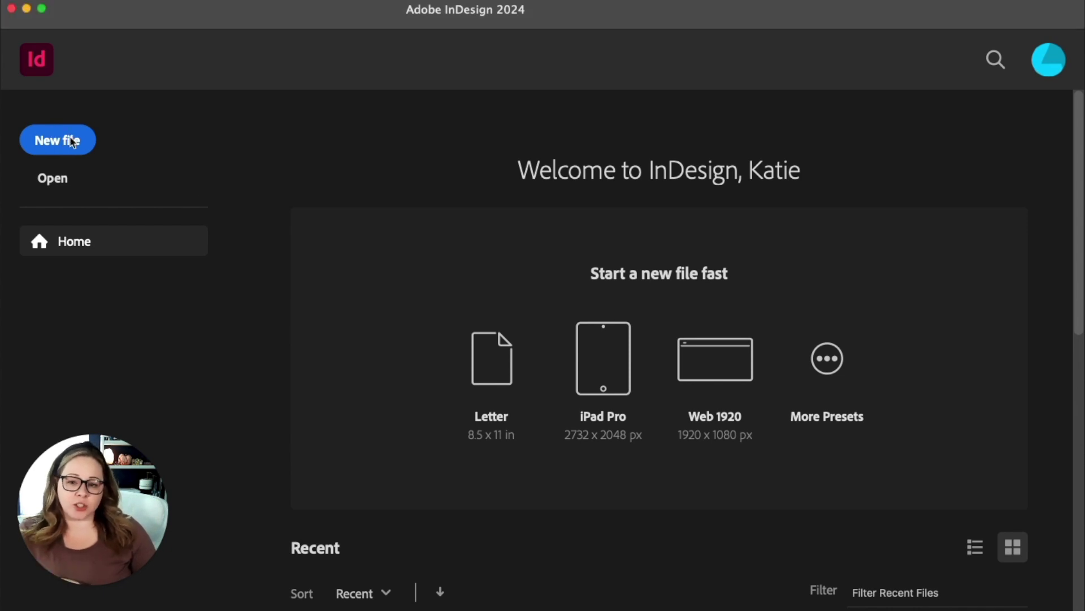
{"action": "left_click", "coordinate": [73, 141]}
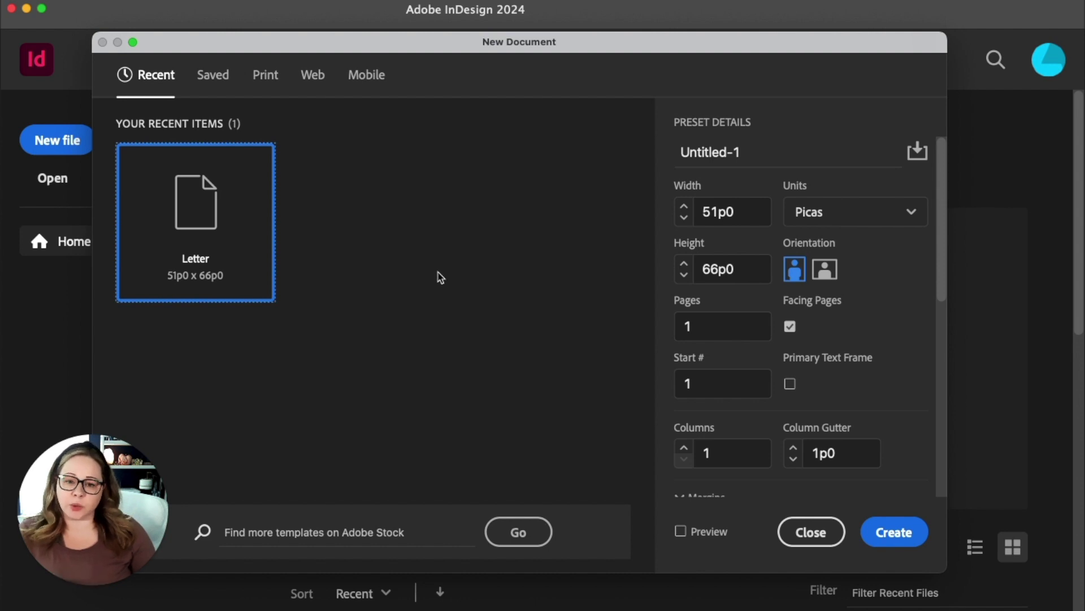
{"action": "left_click", "coordinate": [276, 89]}
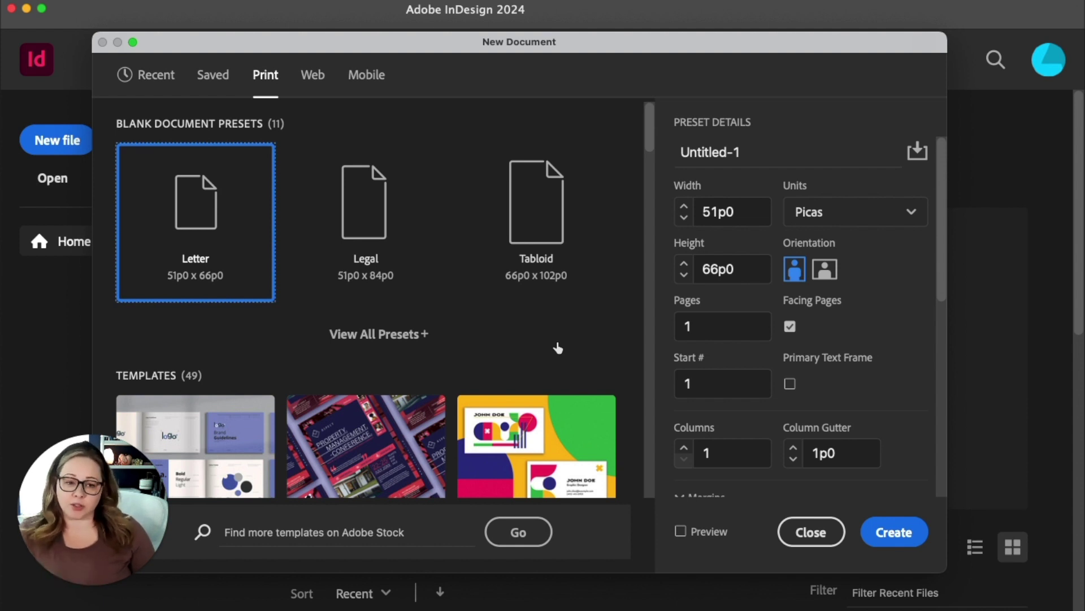
{"action": "left_click", "coordinate": [856, 215]}
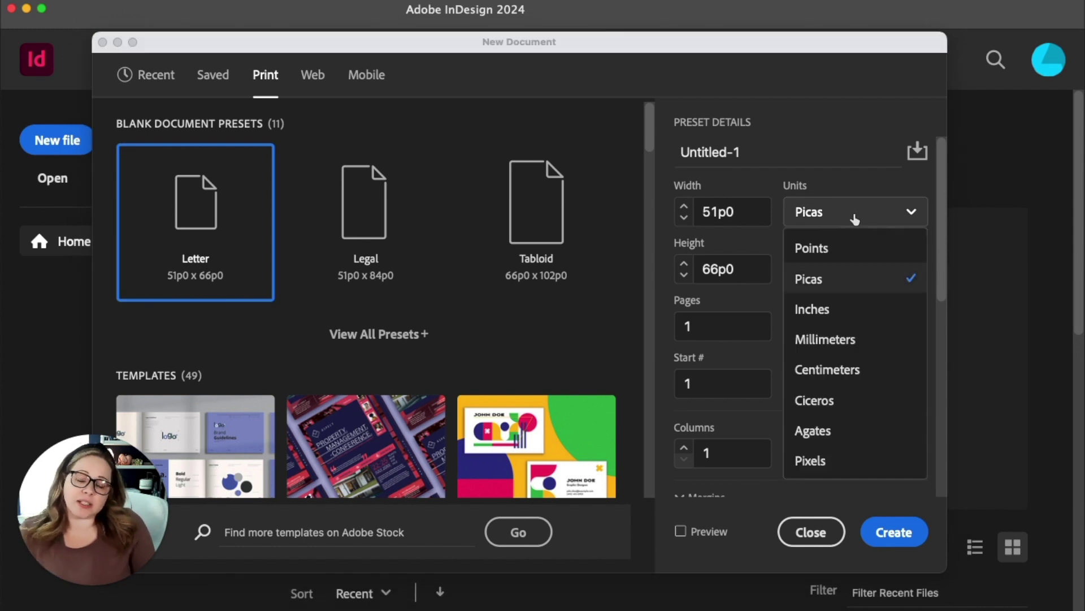
{"action": "left_click", "coordinate": [846, 308]}
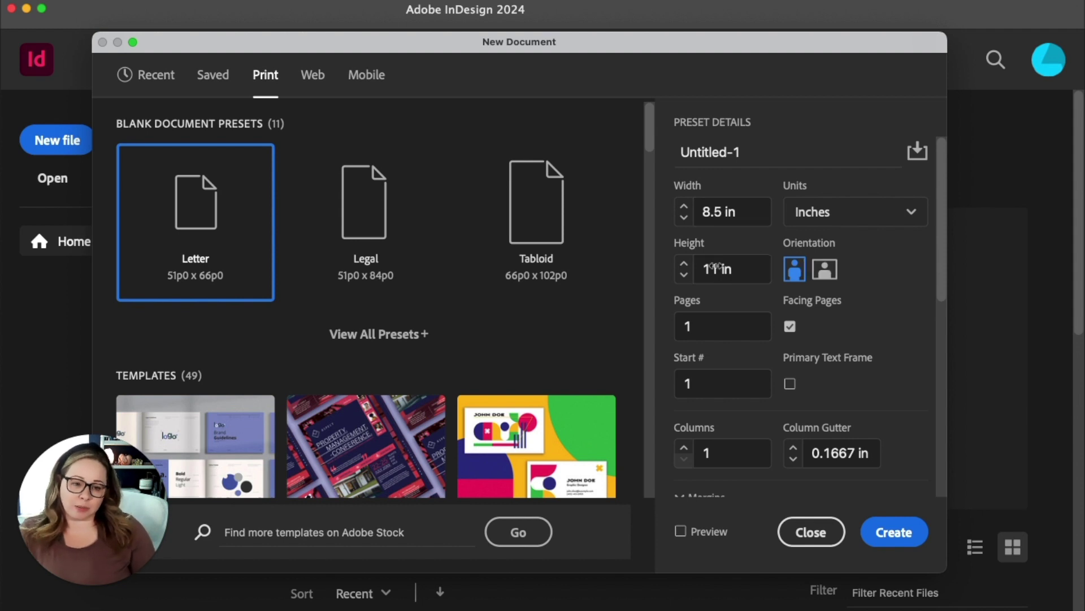
{"action": "left_click", "coordinate": [827, 222]}
{"action": "left_click", "coordinate": [825, 277]}
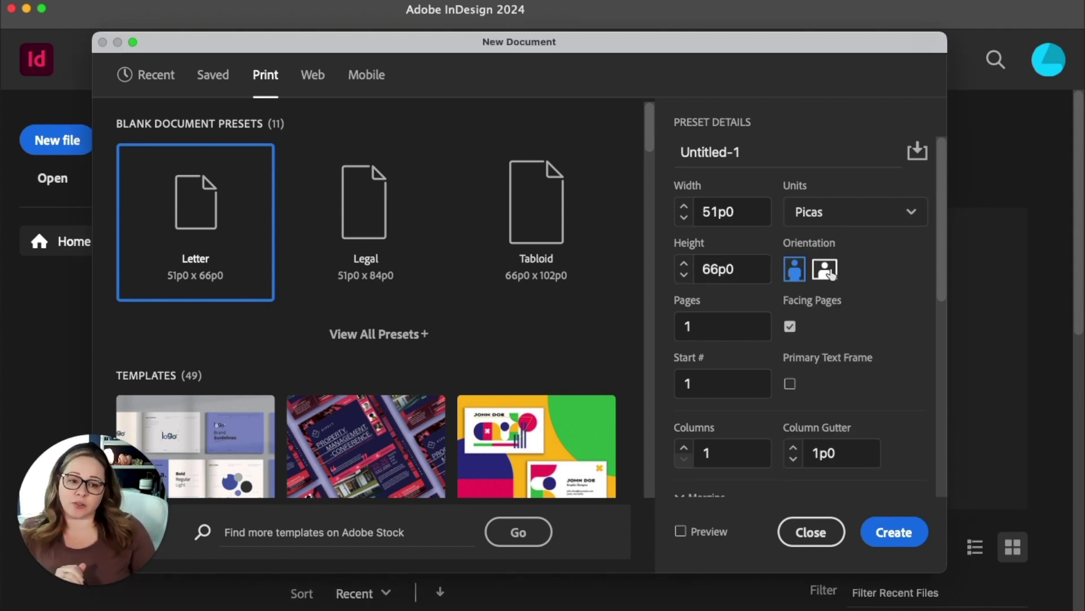
{"action": "left_click", "coordinate": [866, 224]}
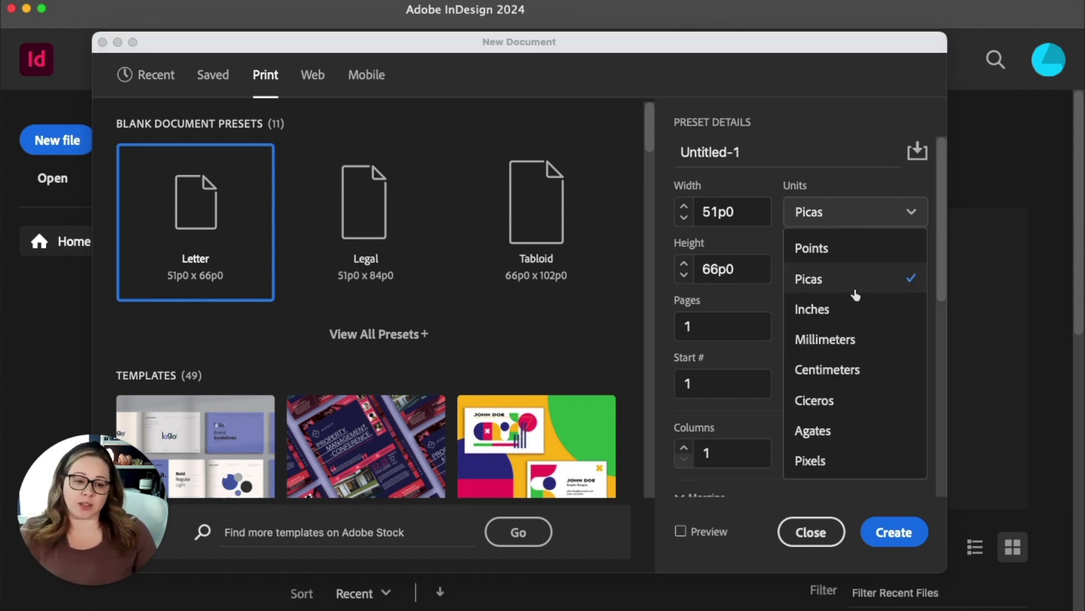
{"action": "left_click", "coordinate": [855, 309]}
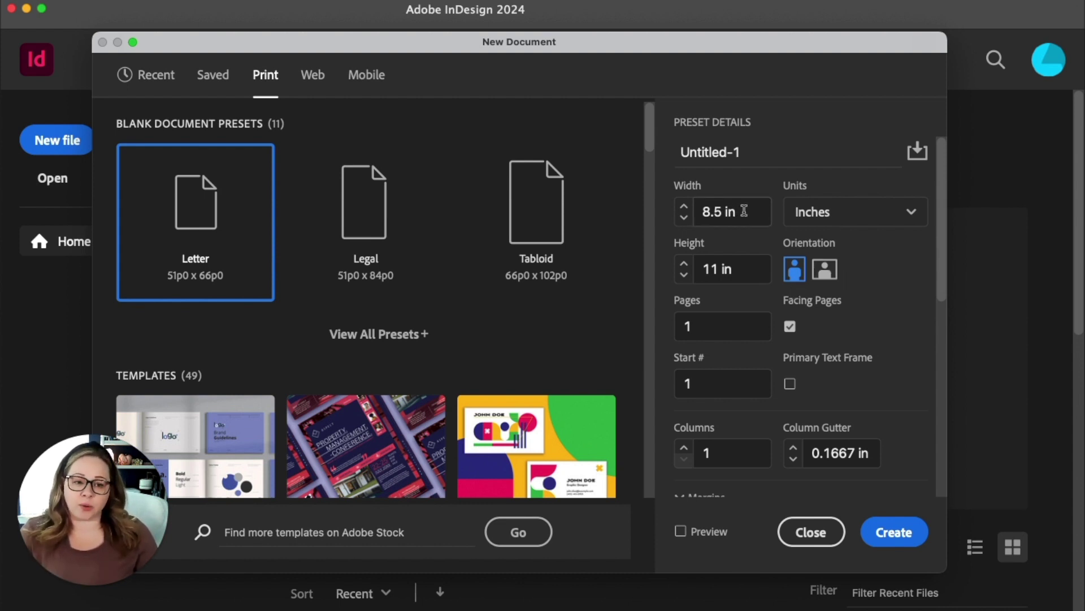
Set the page orientation to portrait and name the document MagazineSpread.
{"action": "left_click", "coordinate": [825, 271]}
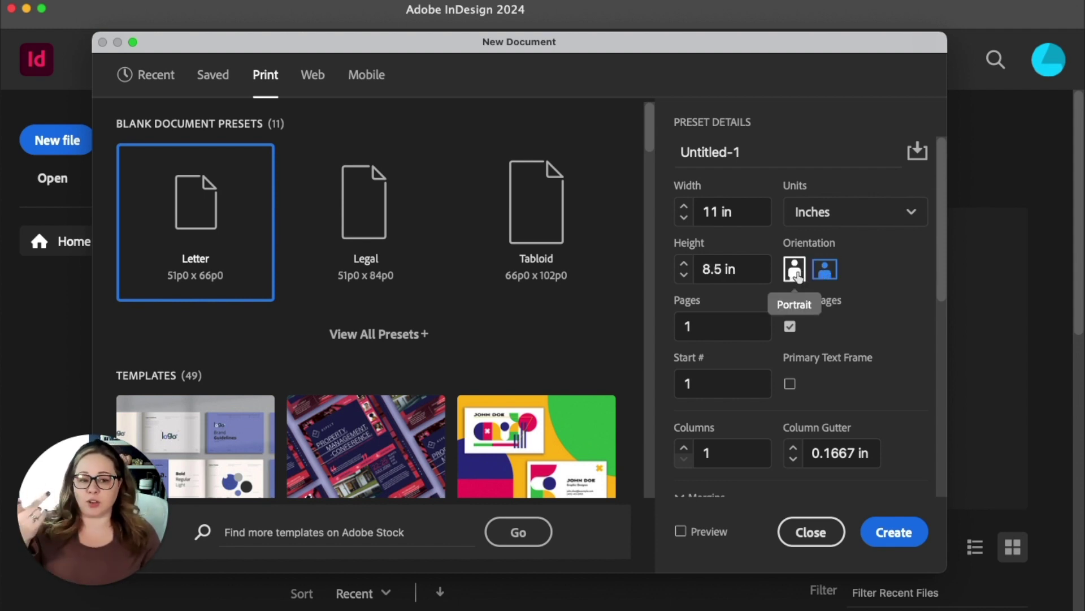
{"action": "left_click", "coordinate": [800, 274]}
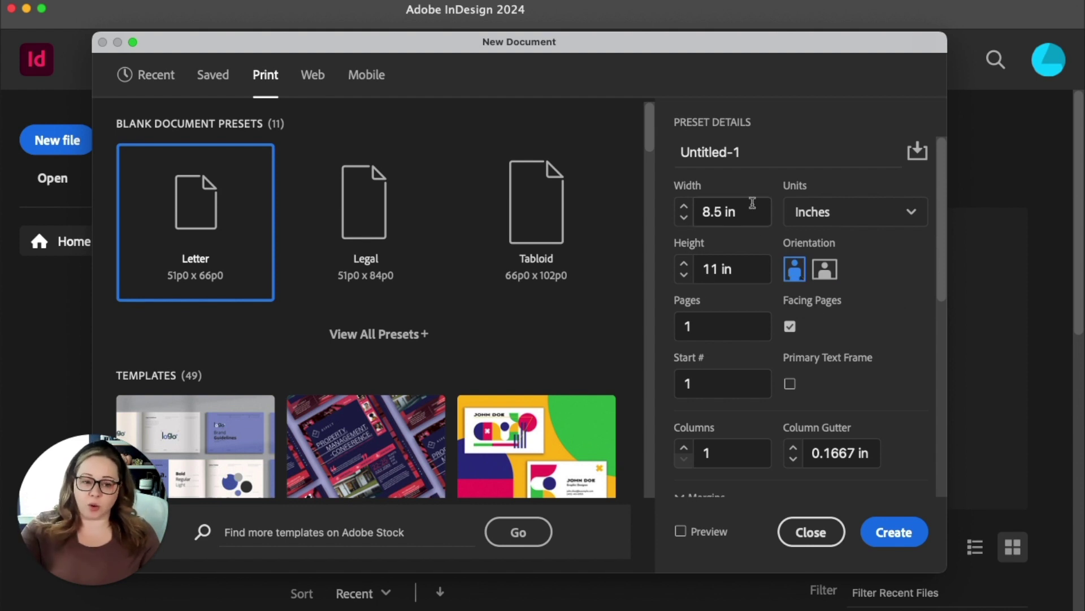
{"action": "triple_click", "coordinate": [733, 153]}
{"action": "type", "text": "M"}
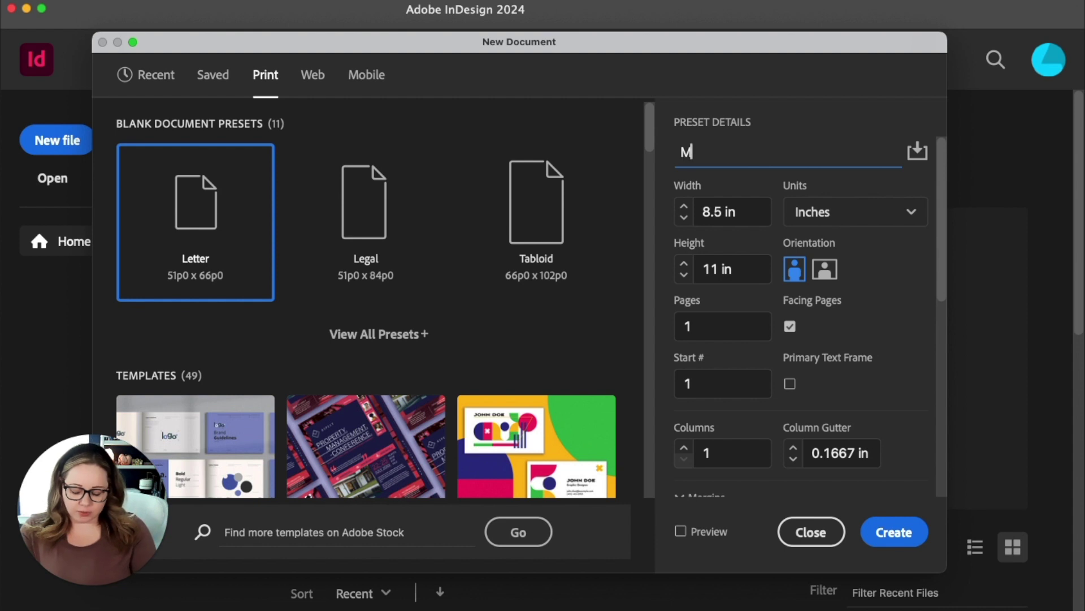
{"action": "type", "text": "agazineSpread"}
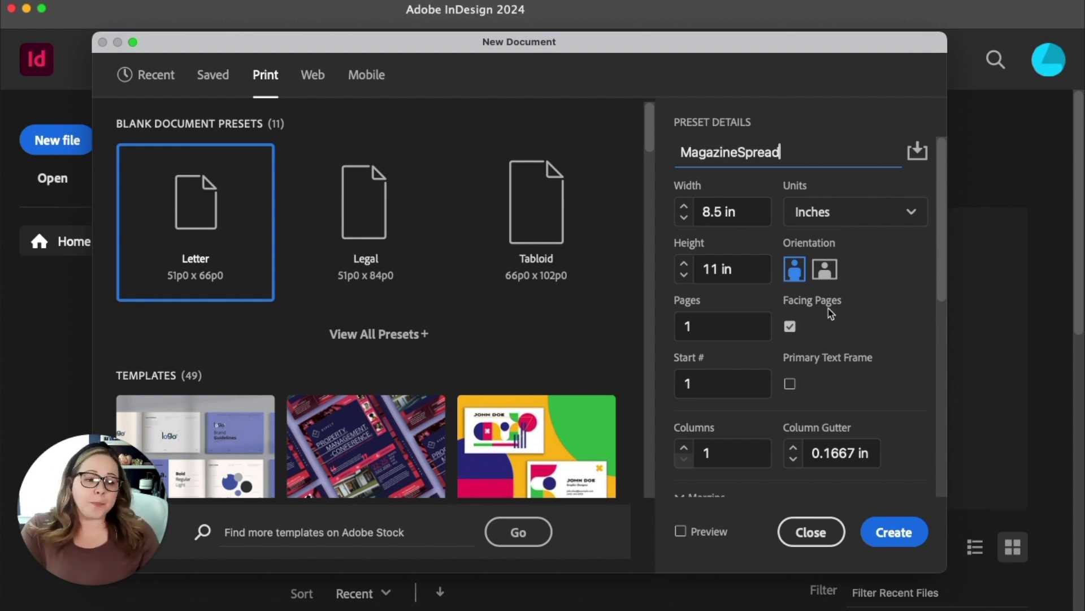
Set the document to 2 pages with a starting page number of 2.
{"action": "scroll", "coordinate": [843, 311], "scroll_direction": "down", "scroll_amount": 2}
{"action": "scroll", "coordinate": [846, 292], "scroll_direction": "down", "scroll_amount": 2}
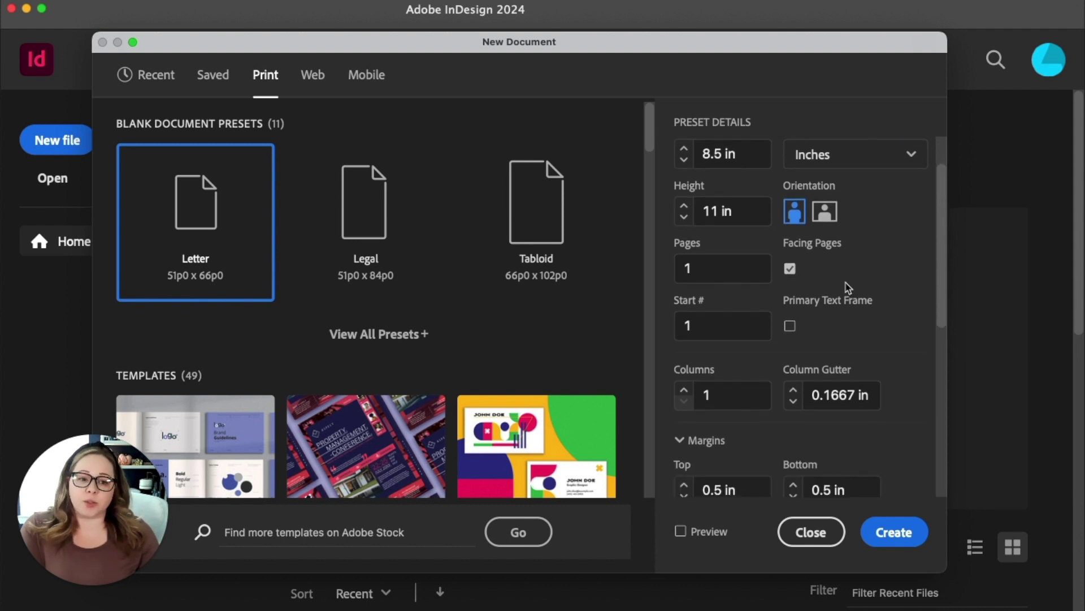
{"action": "double_click", "coordinate": [699, 267]}
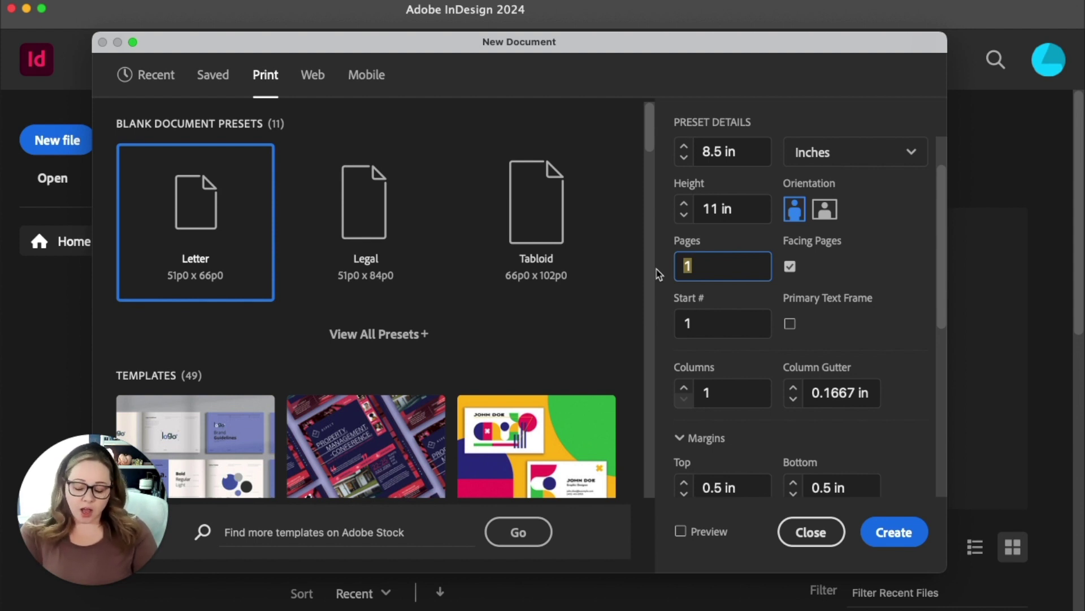
{"action": "type", "text": "2"}
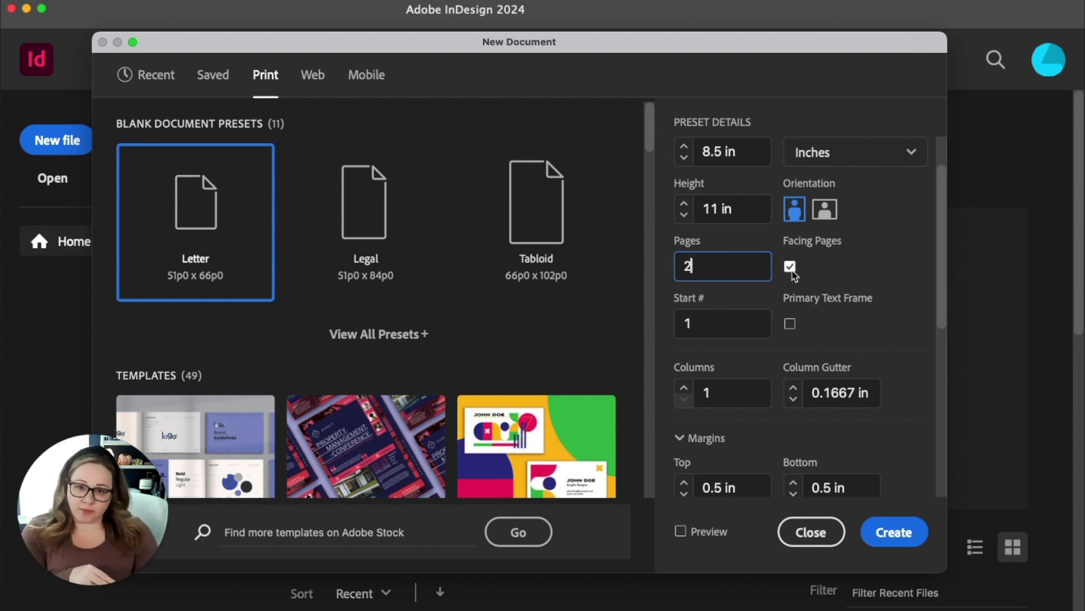
{"action": "left_click", "coordinate": [715, 325]}
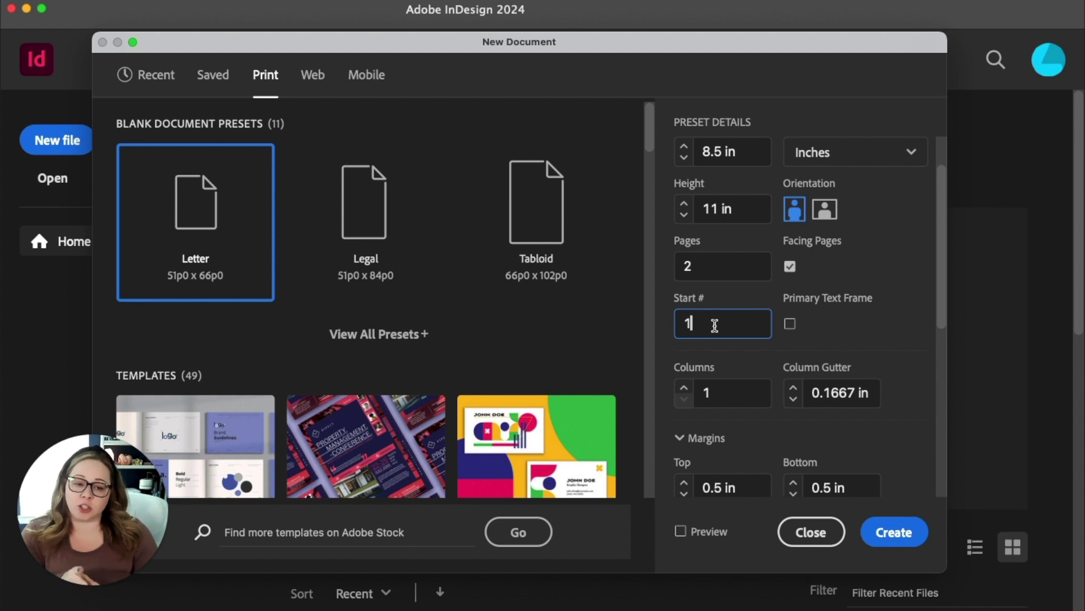
{"action": "double_click", "coordinate": [715, 325]}
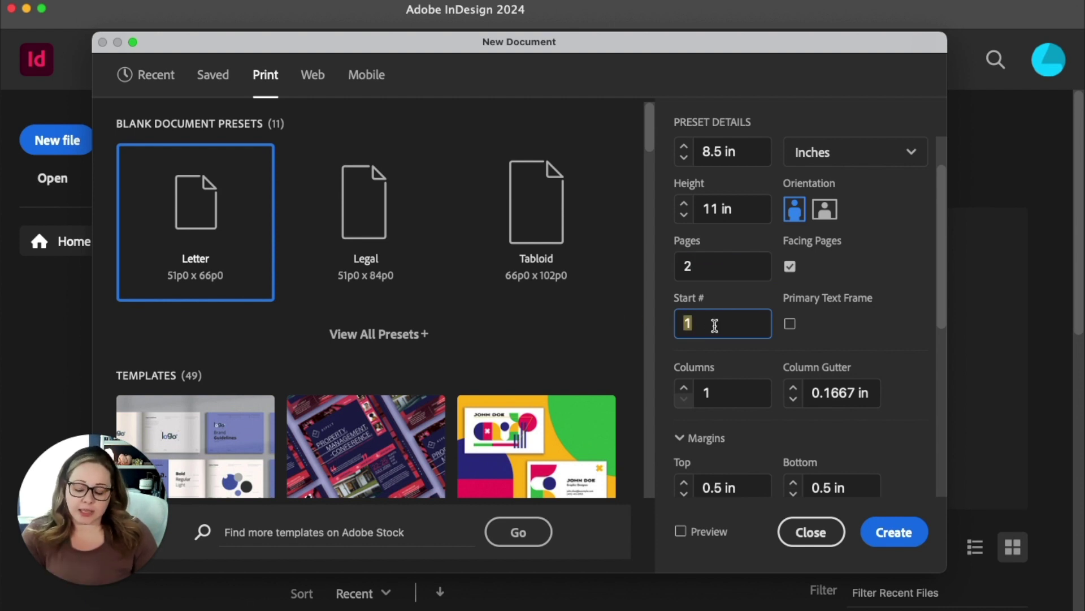
{"action": "type", "text": "2"}
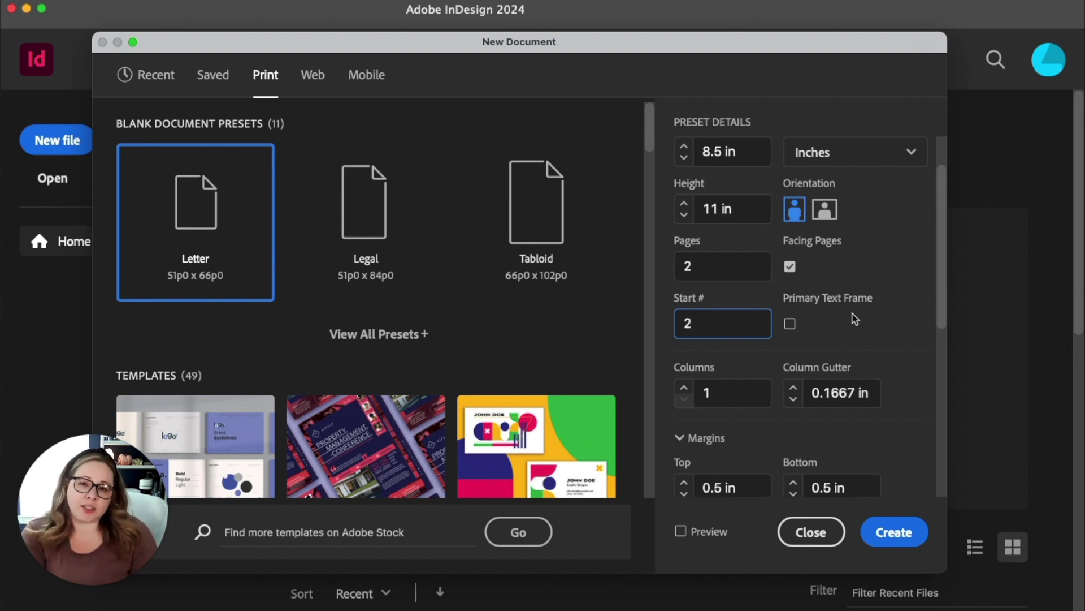
Review the column, gutter, margin and bleed settings of the new document.
{"action": "scroll", "coordinate": [860, 318], "scroll_direction": "down", "scroll_amount": 1}
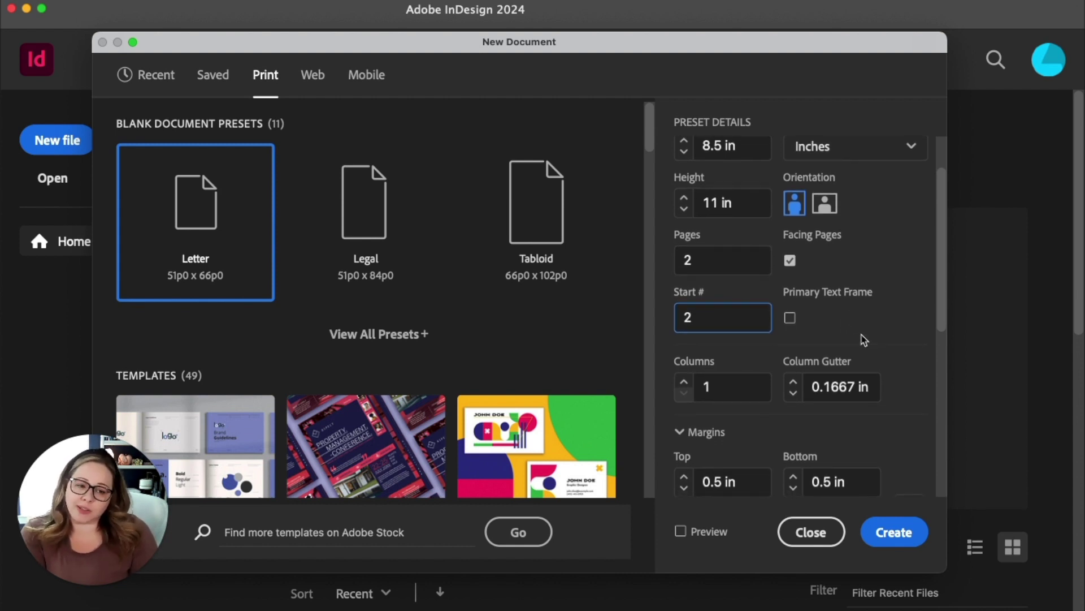
{"action": "scroll", "coordinate": [865, 321], "scroll_direction": "down", "scroll_amount": 2}
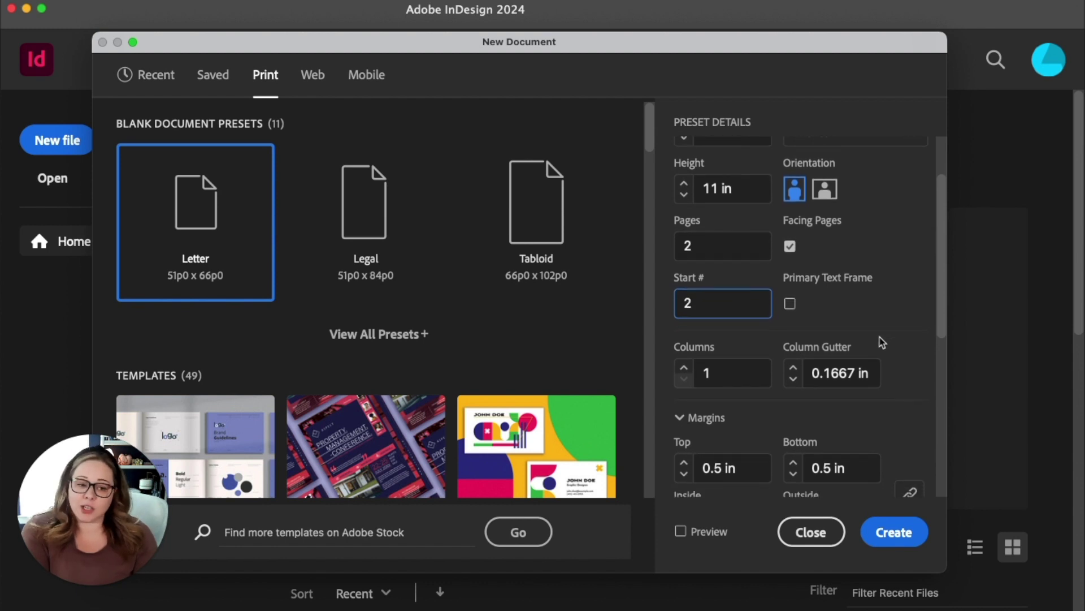
{"action": "scroll", "coordinate": [887, 338], "scroll_direction": "down", "scroll_amount": 2}
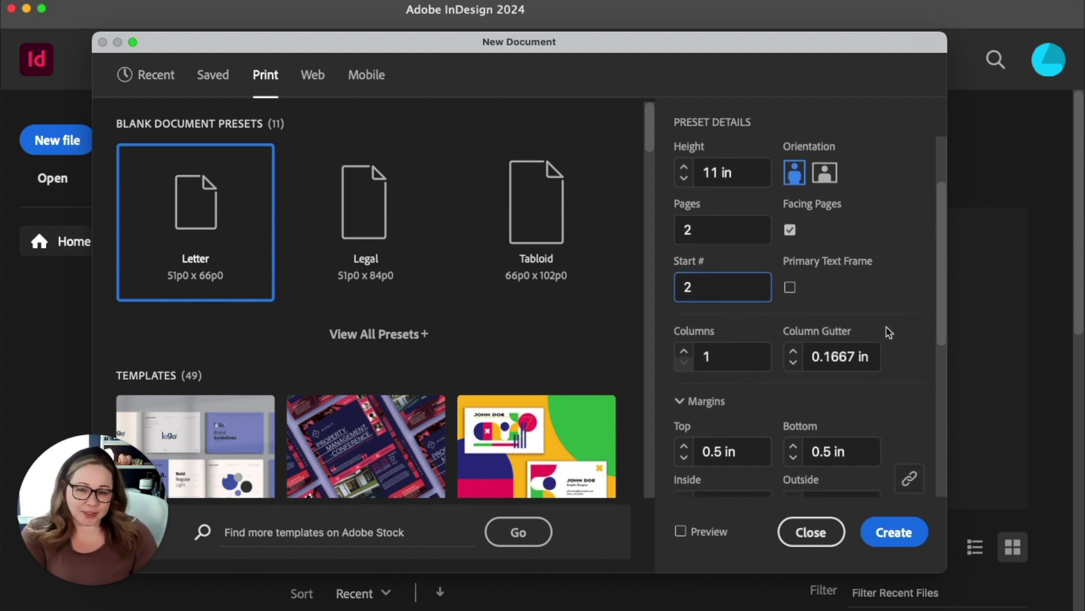
{"action": "scroll", "coordinate": [891, 324], "scroll_direction": "down", "scroll_amount": 10}
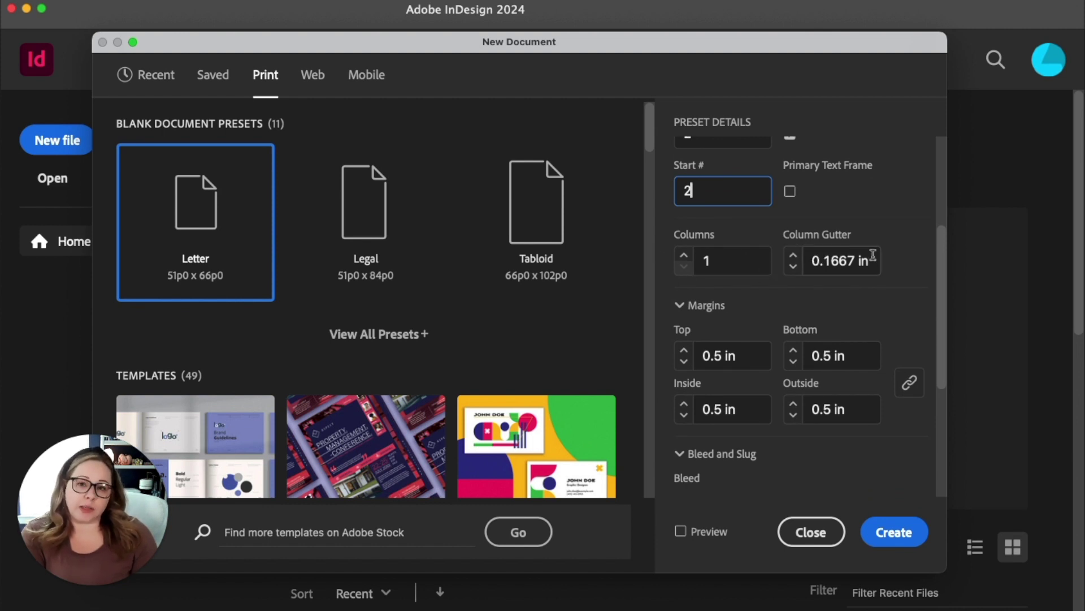
{"action": "scroll", "coordinate": [898, 251], "scroll_direction": "down", "scroll_amount": 2}
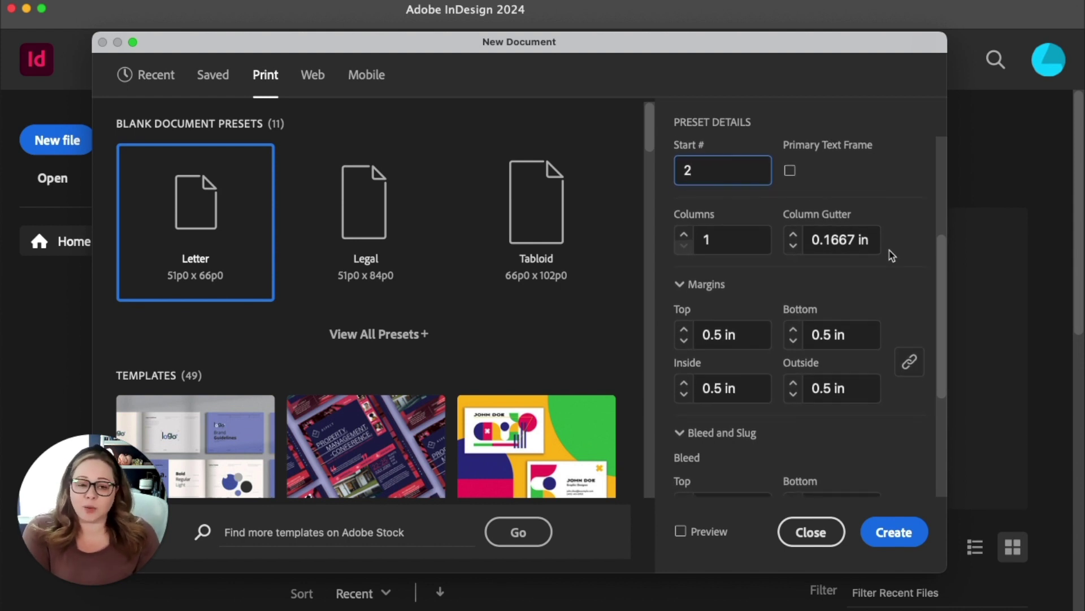
{"action": "scroll", "coordinate": [890, 251], "scroll_direction": "down", "scroll_amount": 1}
{"action": "scroll", "coordinate": [890, 247], "scroll_direction": "down", "scroll_amount": 1}
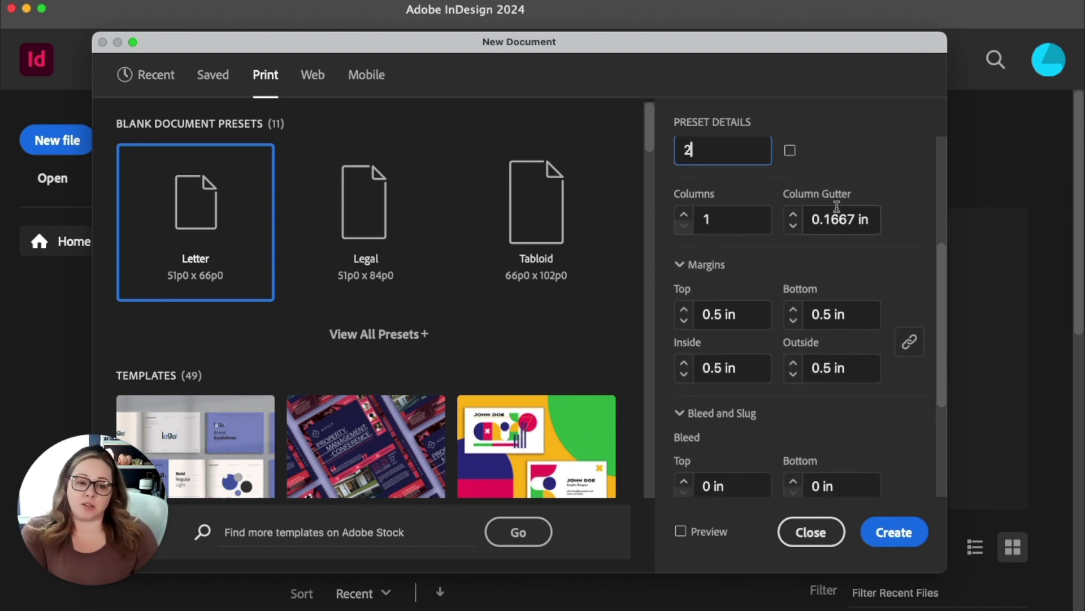
{"action": "scroll", "coordinate": [903, 200], "scroll_direction": "down", "scroll_amount": 2}
{"action": "scroll", "coordinate": [902, 210], "scroll_direction": "down", "scroll_amount": 3}
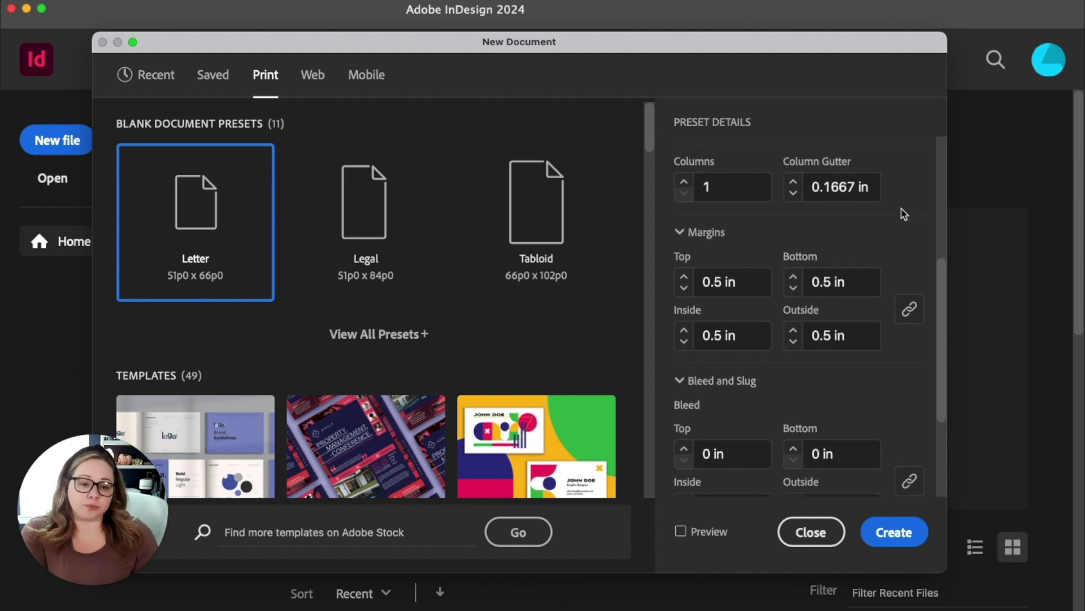
{"action": "scroll", "coordinate": [896, 219], "scroll_direction": "down", "scroll_amount": 2}
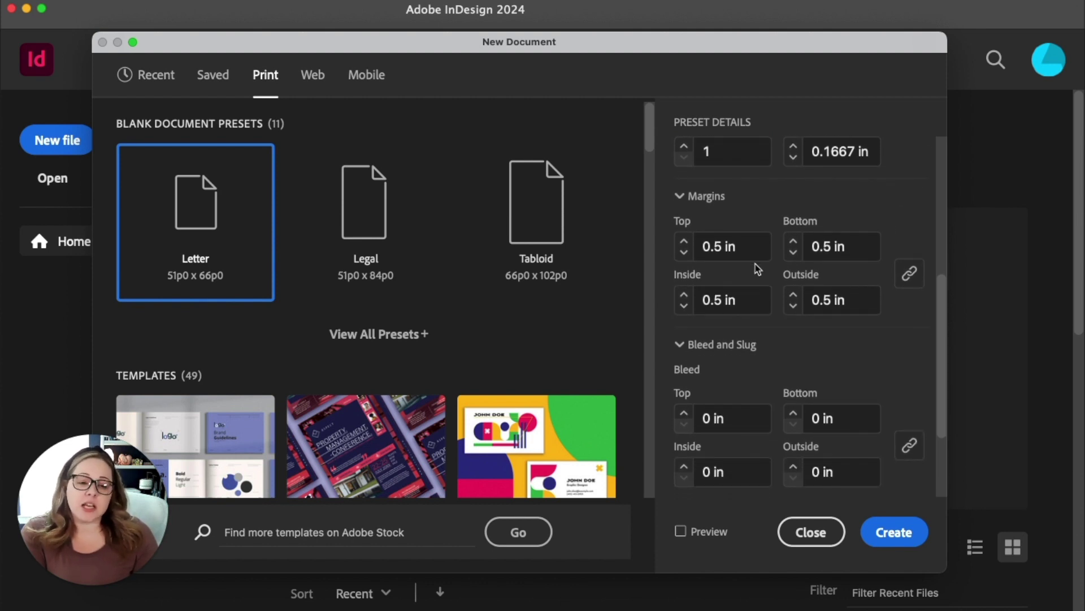
{"action": "scroll", "coordinate": [749, 263], "scroll_direction": "down", "scroll_amount": 1}
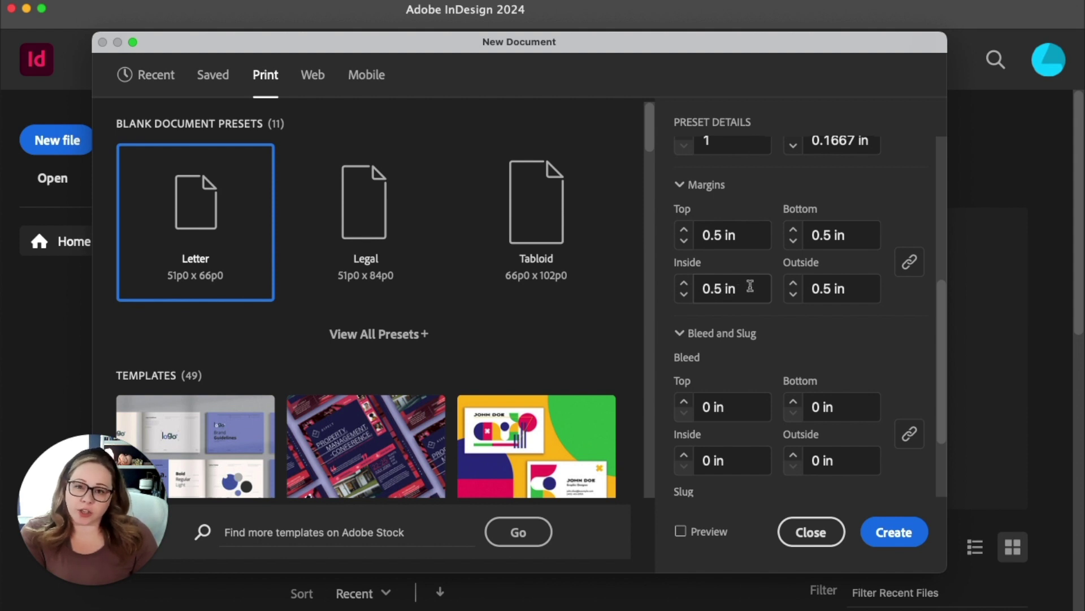
Try a 0.25 in inside margin with all margins linked, and restore the margins to 0.5 in.
{"action": "left_click", "coordinate": [715, 289]}
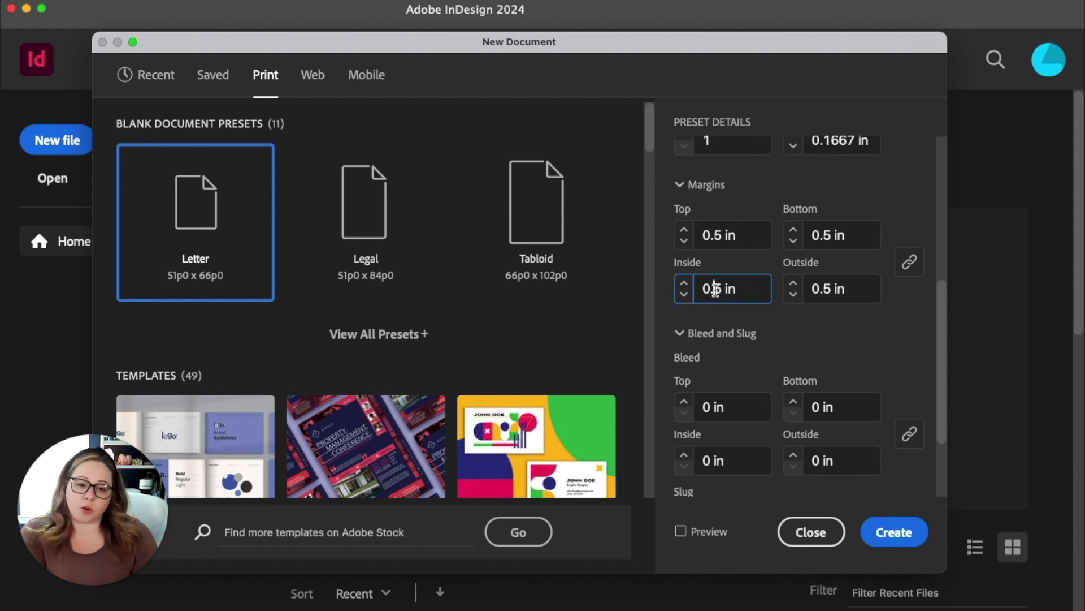
{"action": "type", "text": "2"}
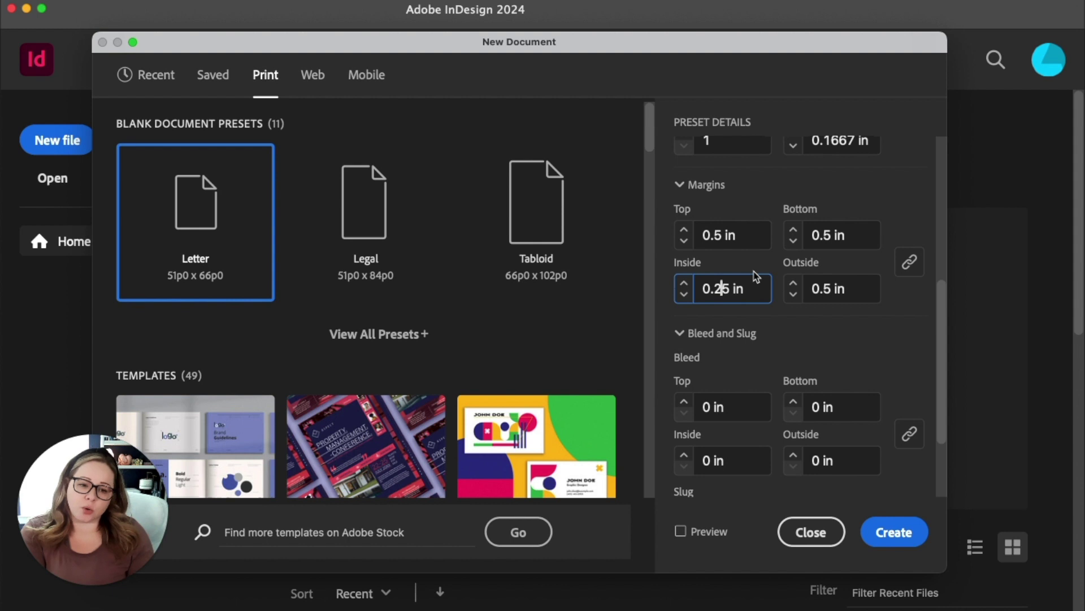
{"action": "double_click", "coordinate": [868, 289]}
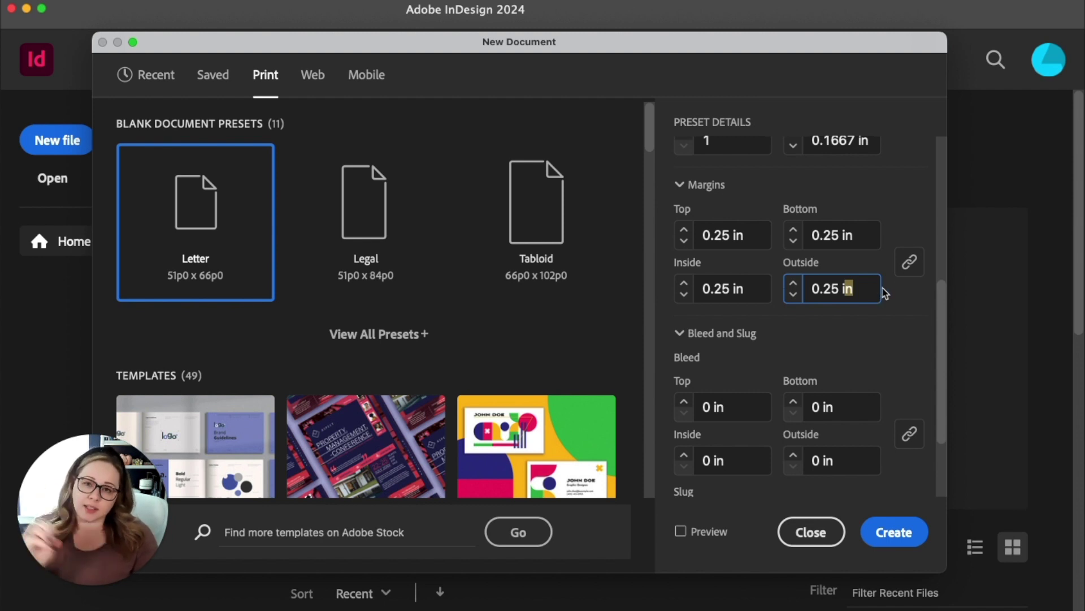
{"action": "left_click", "coordinate": [723, 289]}
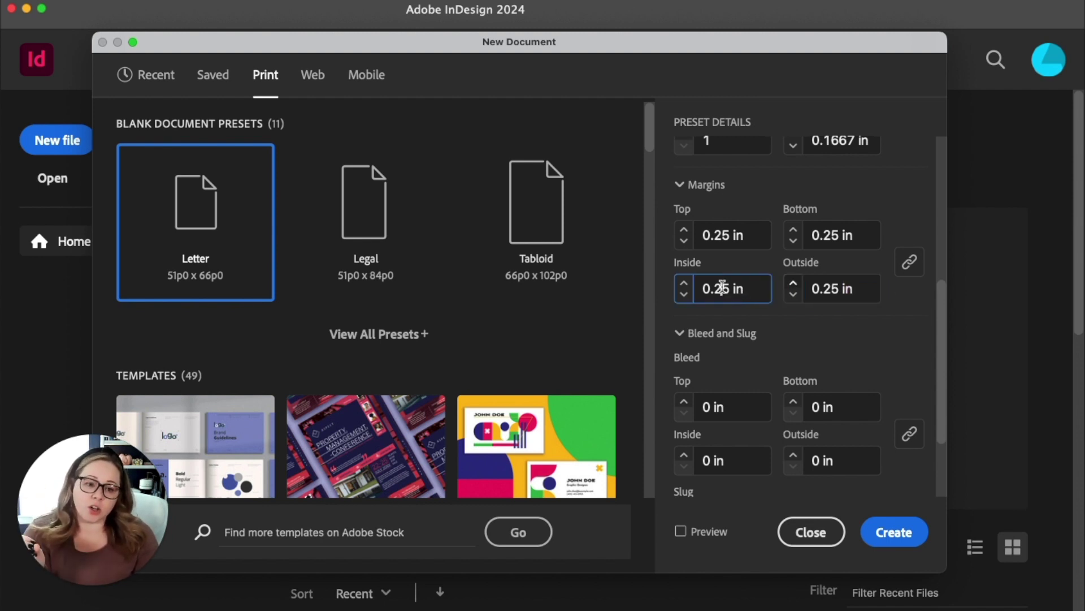
{"action": "key", "text": "BackSpace"}
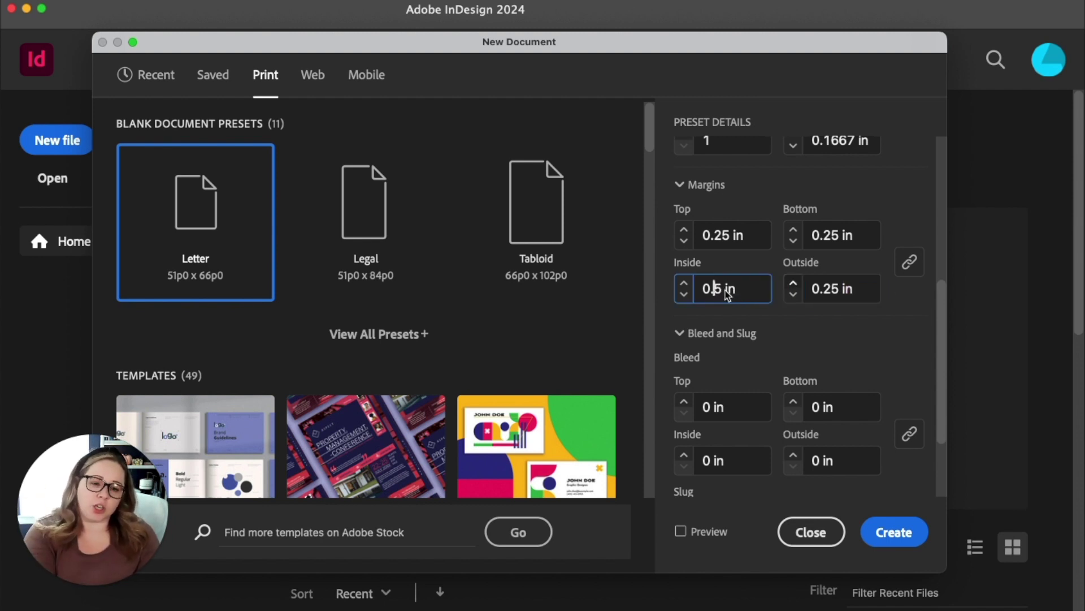
{"action": "left_click", "coordinate": [826, 278]}
Unlink the margins and set only the inside margin to 0.25 in.
{"action": "left_click", "coordinate": [917, 266]}
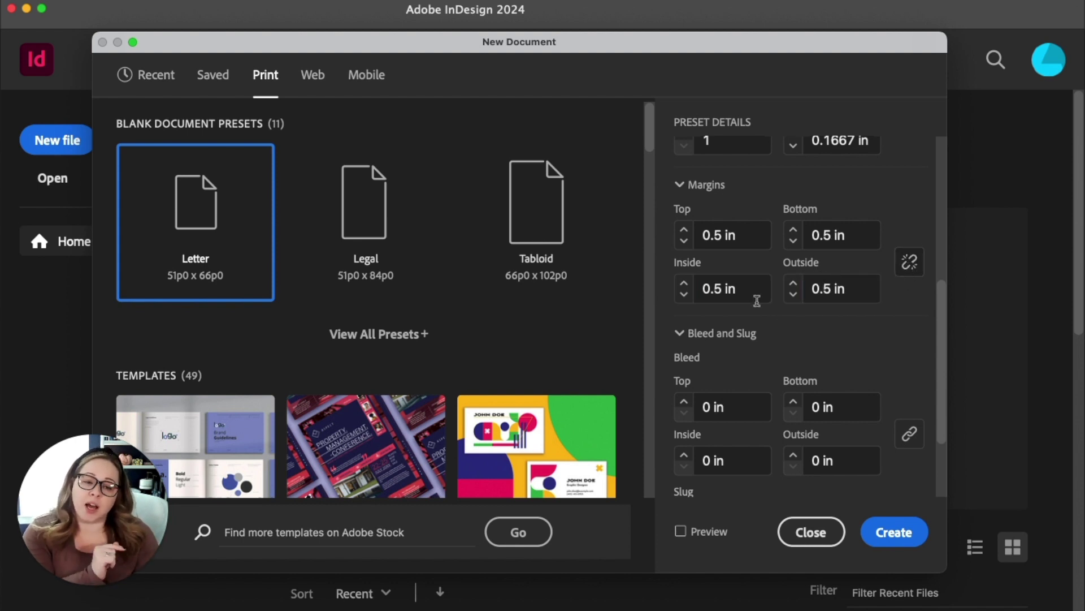
{"action": "left_click", "coordinate": [715, 287]}
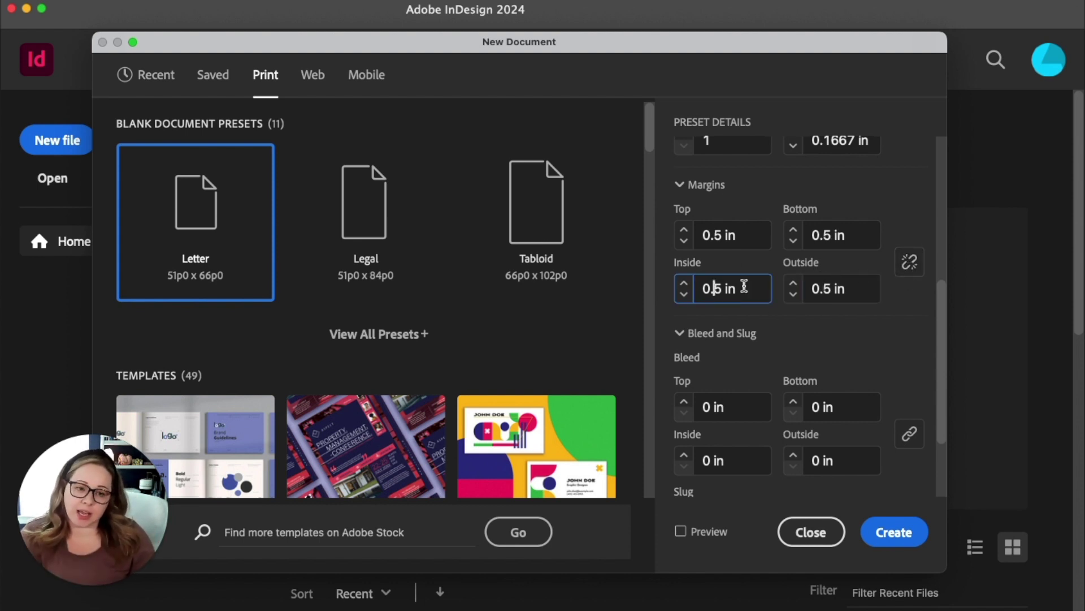
{"action": "type", "text": "2"}
{"action": "left_click", "coordinate": [739, 233]}
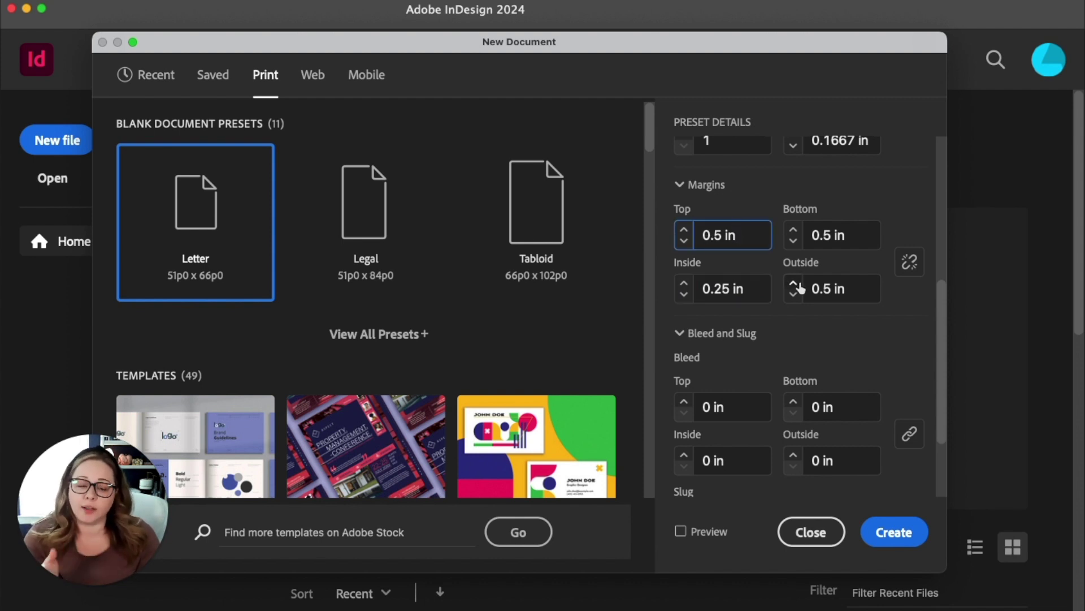
Set the bleed to 0.125 in on all four sides, with the bleed values linked.
{"action": "scroll", "coordinate": [848, 295], "scroll_direction": "down", "scroll_amount": 1}
{"action": "scroll", "coordinate": [880, 304], "scroll_direction": "down", "scroll_amount": 1}
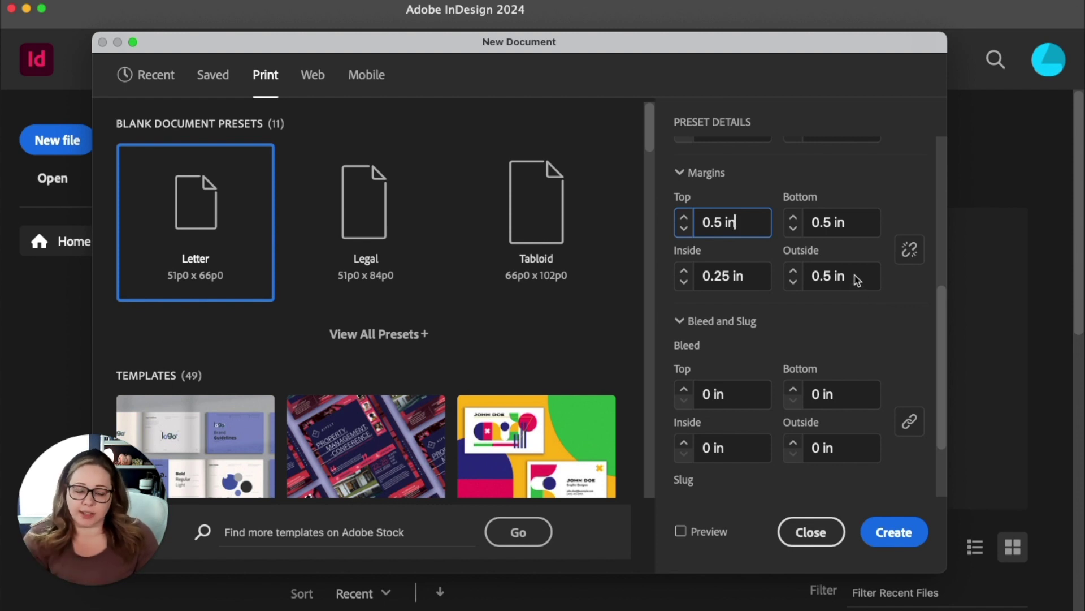
{"action": "scroll", "coordinate": [862, 286], "scroll_direction": "down", "scroll_amount": 2}
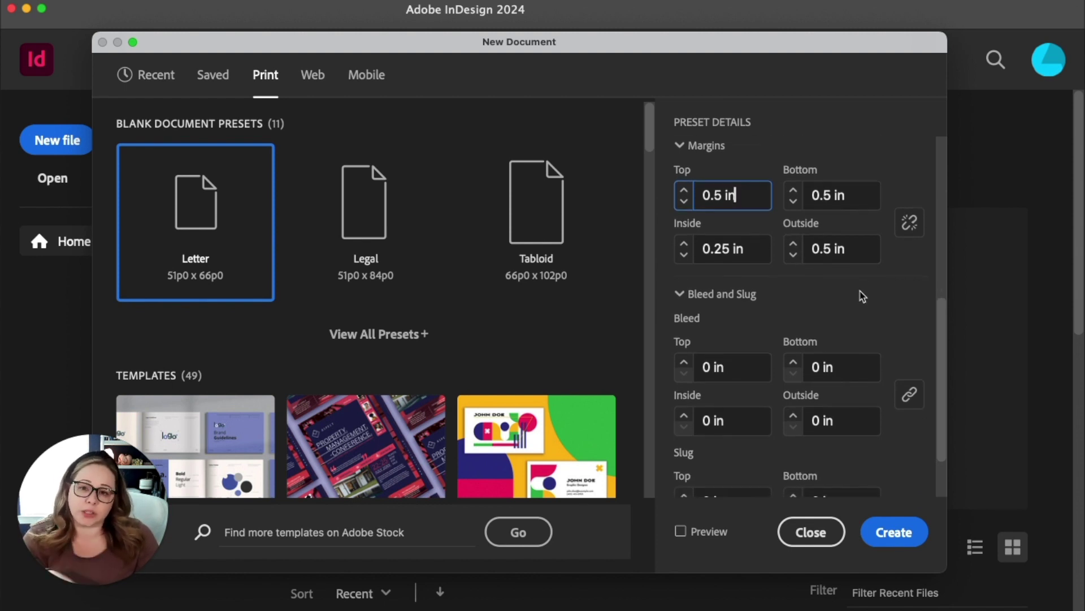
{"action": "scroll", "coordinate": [862, 296], "scroll_direction": "down", "scroll_amount": 1}
{"action": "scroll", "coordinate": [863, 295], "scroll_direction": "down", "scroll_amount": 2}
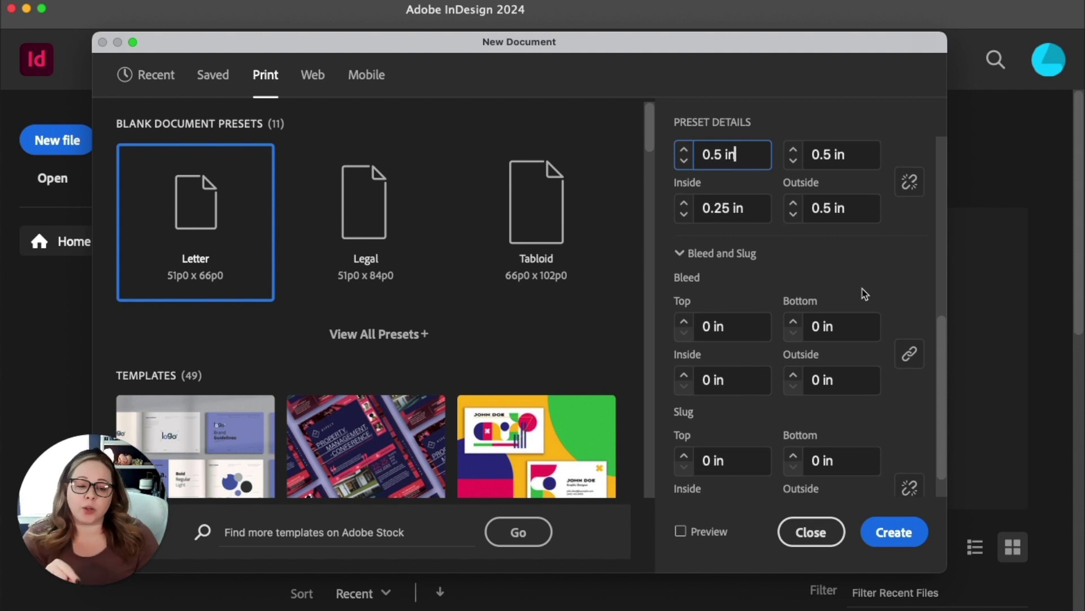
{"action": "scroll", "coordinate": [864, 292], "scroll_direction": "down", "scroll_amount": 1}
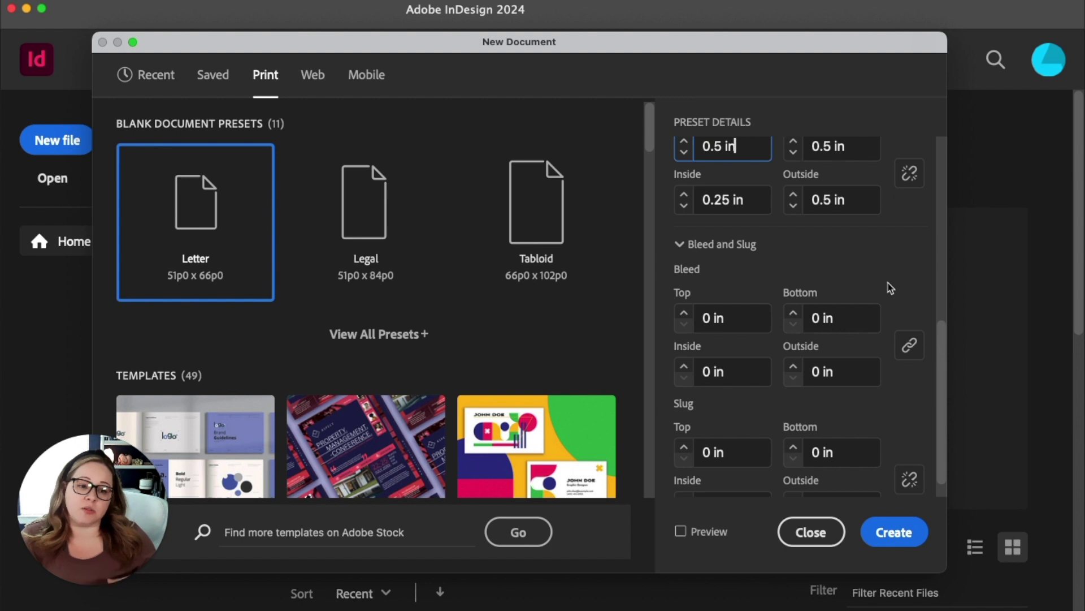
{"action": "scroll", "coordinate": [892, 294], "scroll_direction": "down", "scroll_amount": 1}
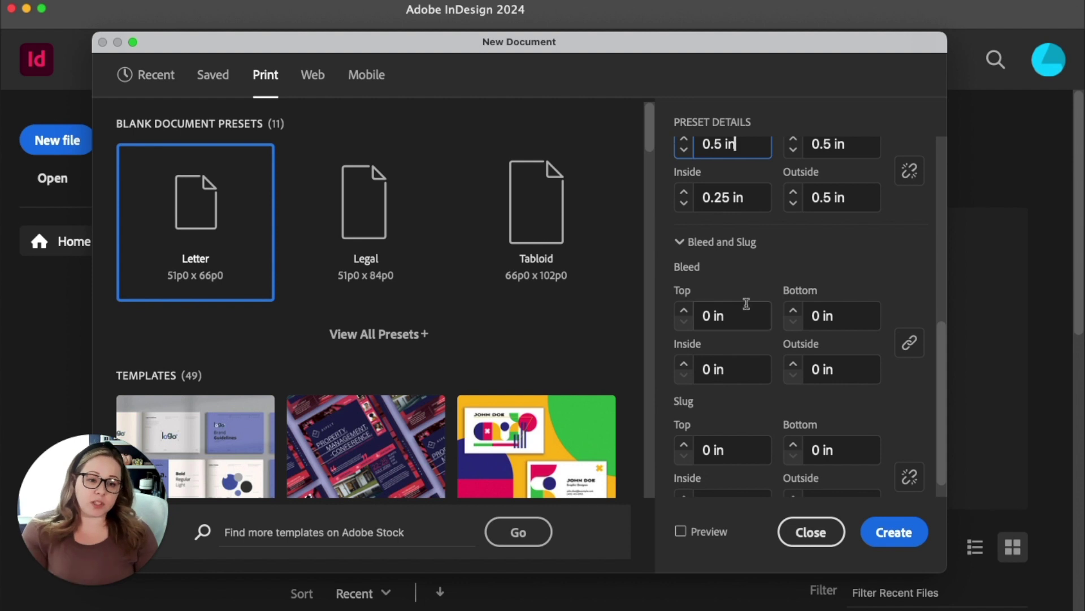
{"action": "left_click_drag", "start_coordinate": [711, 315], "coordinate": [698, 318]}
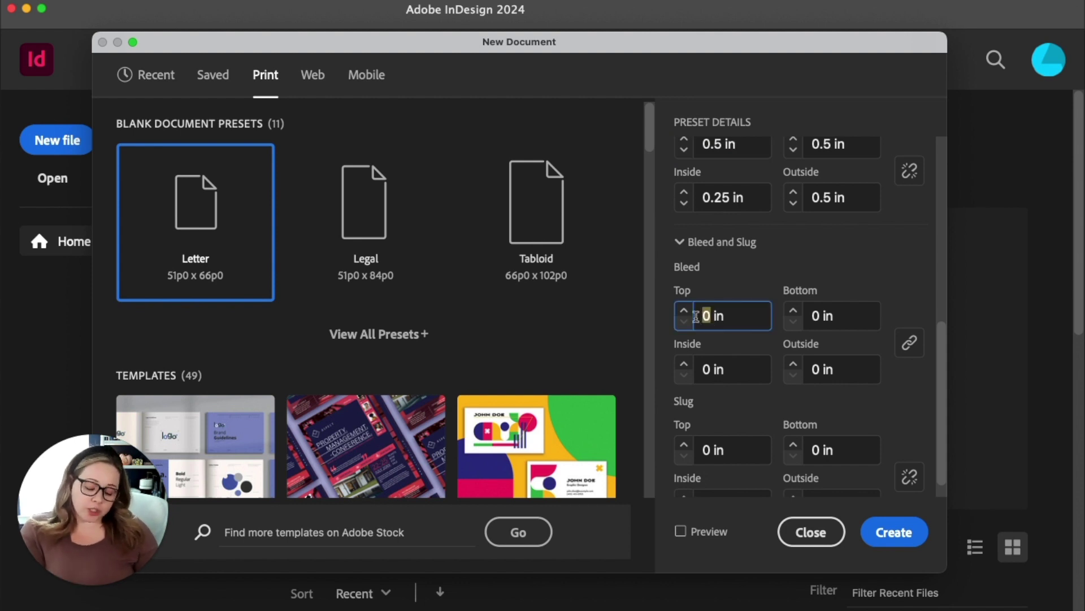
{"action": "type", "text": ".125"}
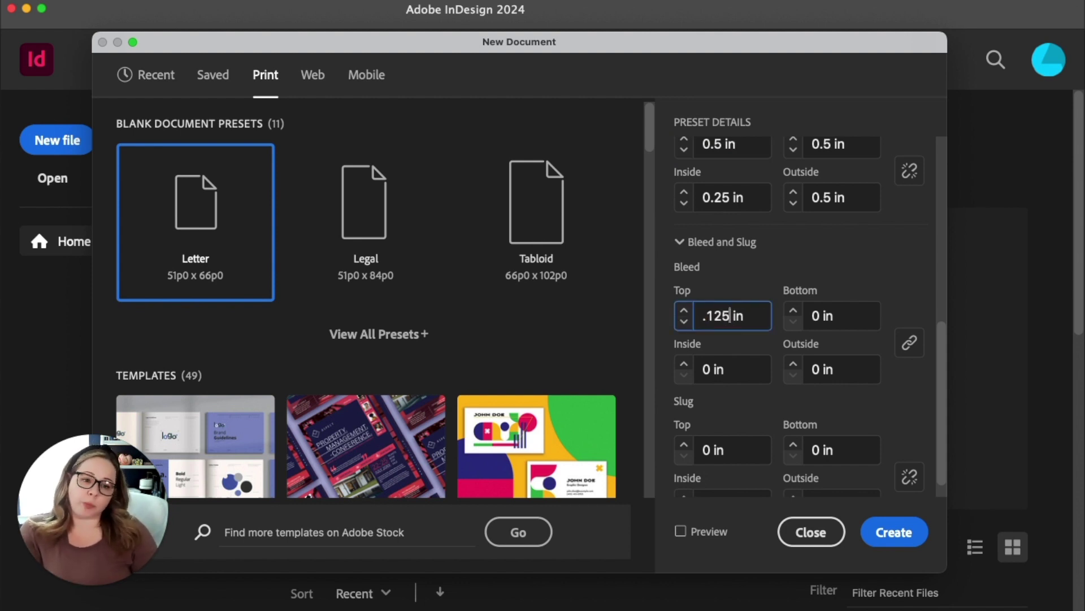
{"action": "left_click", "coordinate": [728, 370]}
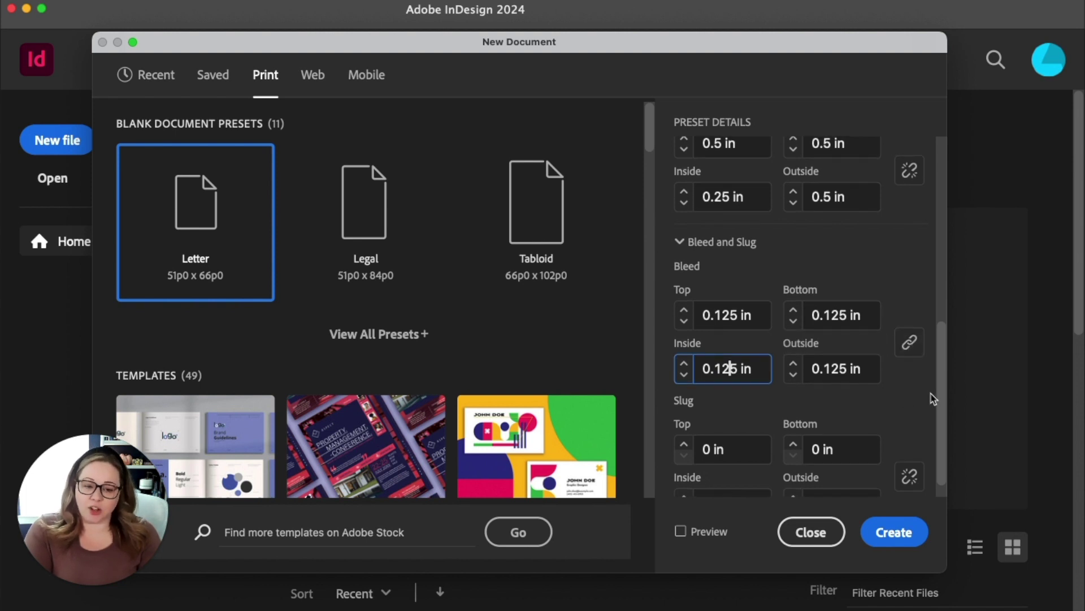
Preview the new document behind its settings, create it, and clear the swatches list from view.
{"action": "scroll", "coordinate": [933, 397], "scroll_direction": "down", "scroll_amount": 2}
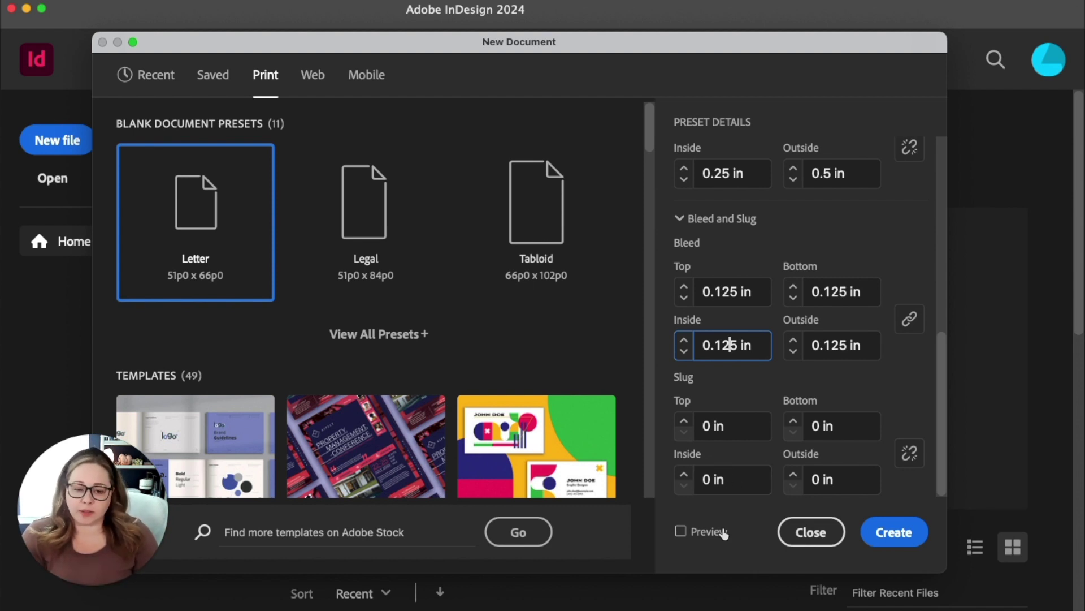
{"action": "left_click", "coordinate": [701, 533]}
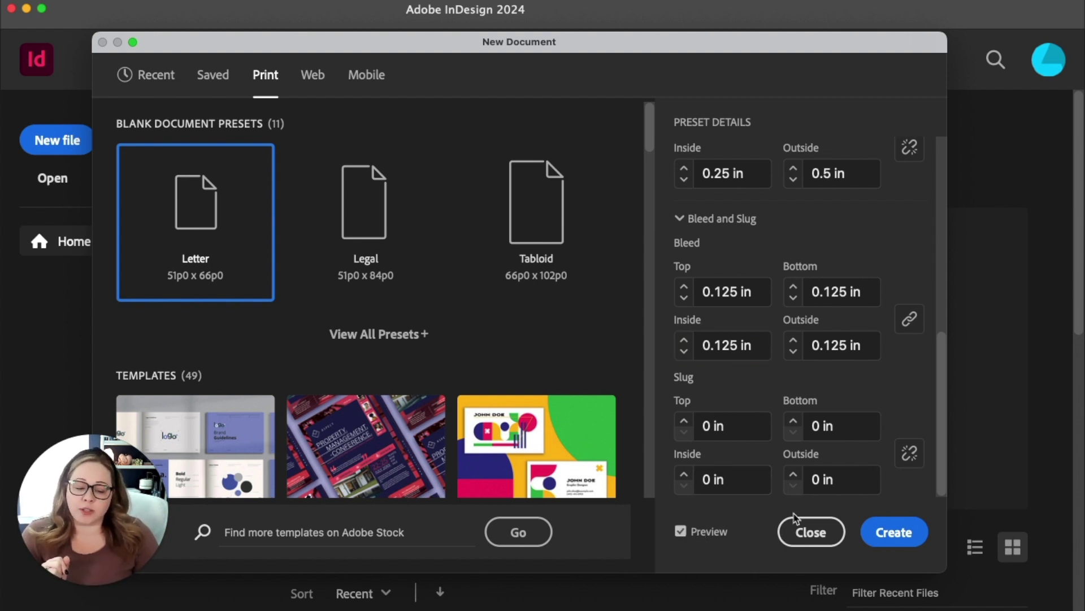
{"action": "left_click_drag", "start_coordinate": [837, 42], "coordinate": [921, 53]}
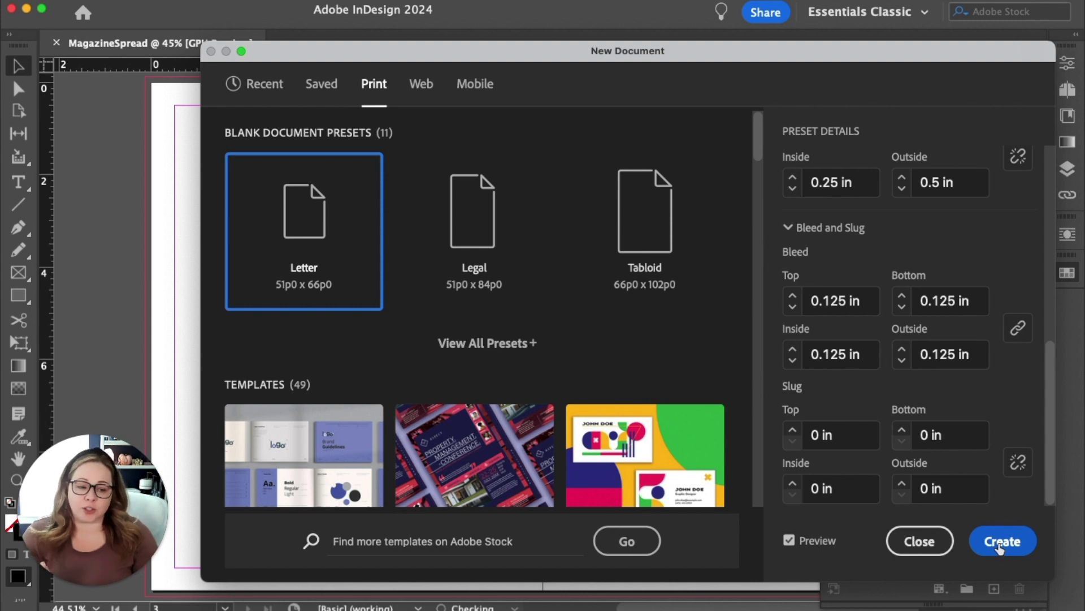
{"action": "left_click", "coordinate": [999, 543]}
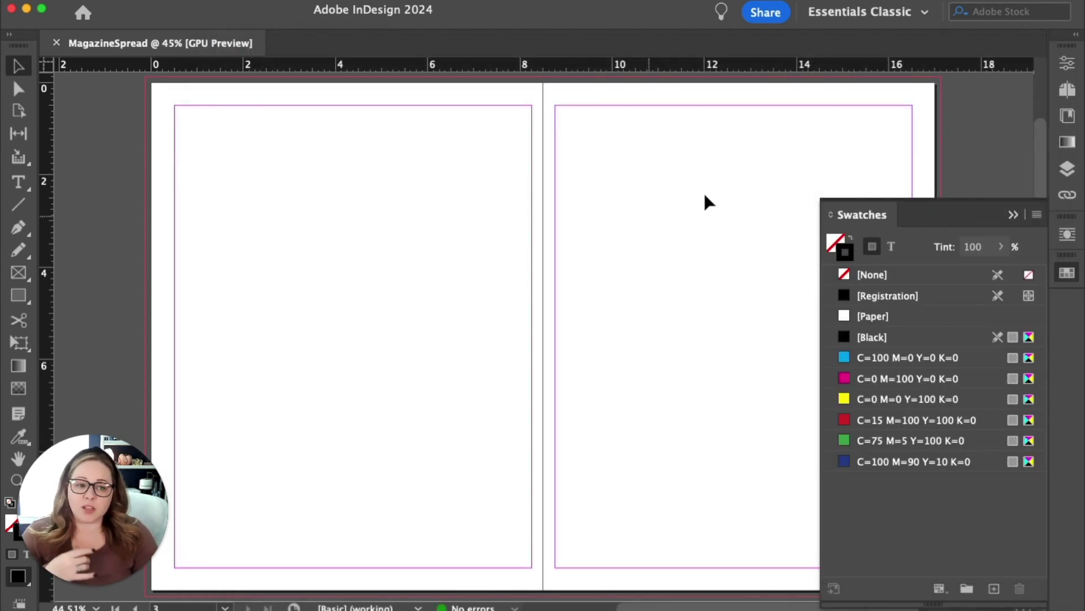
{"action": "left_click", "coordinate": [1013, 215]}
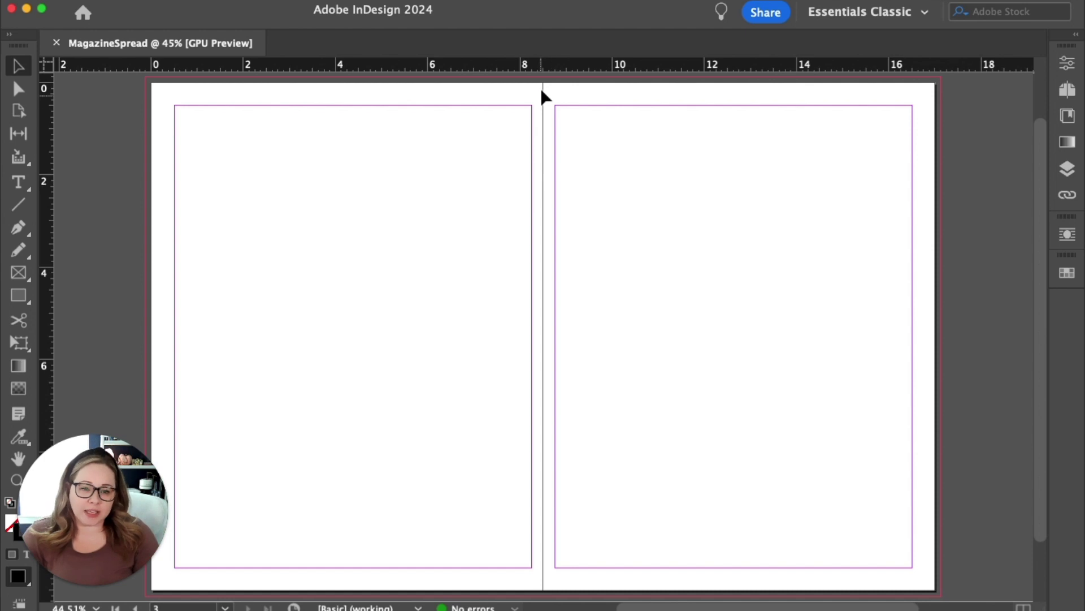
Examine the inside margins, spine and bleed line at the top of the spread, and return to viewing the whole spread.
{"action": "scroll", "coordinate": [540, 94], "scroll_direction": "up", "scroll_amount": 6}
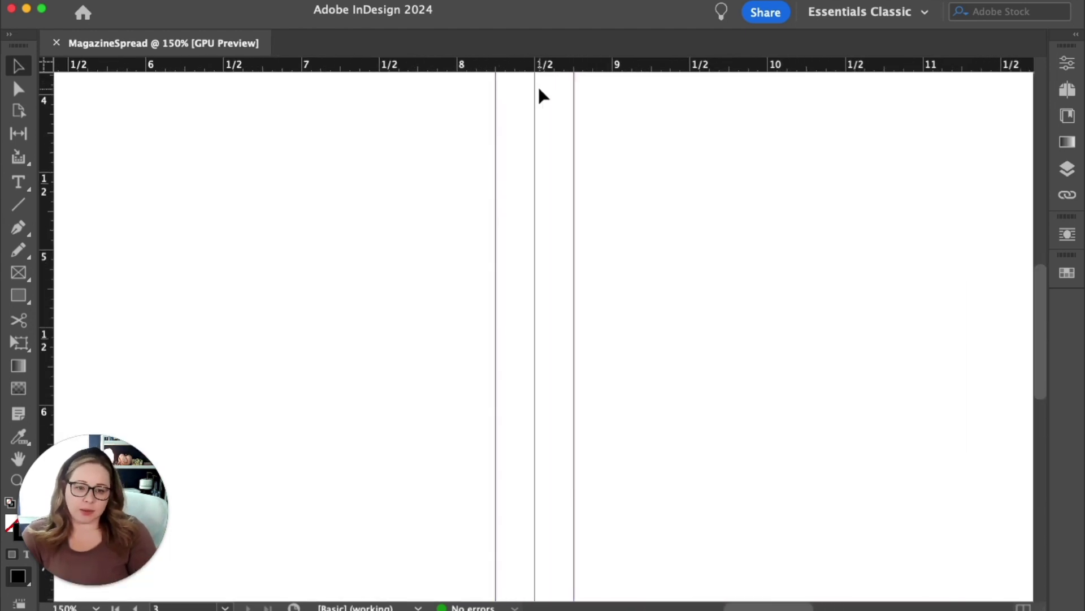
{"action": "scroll", "coordinate": [534, 268], "scroll_direction": "up", "scroll_amount": 5}
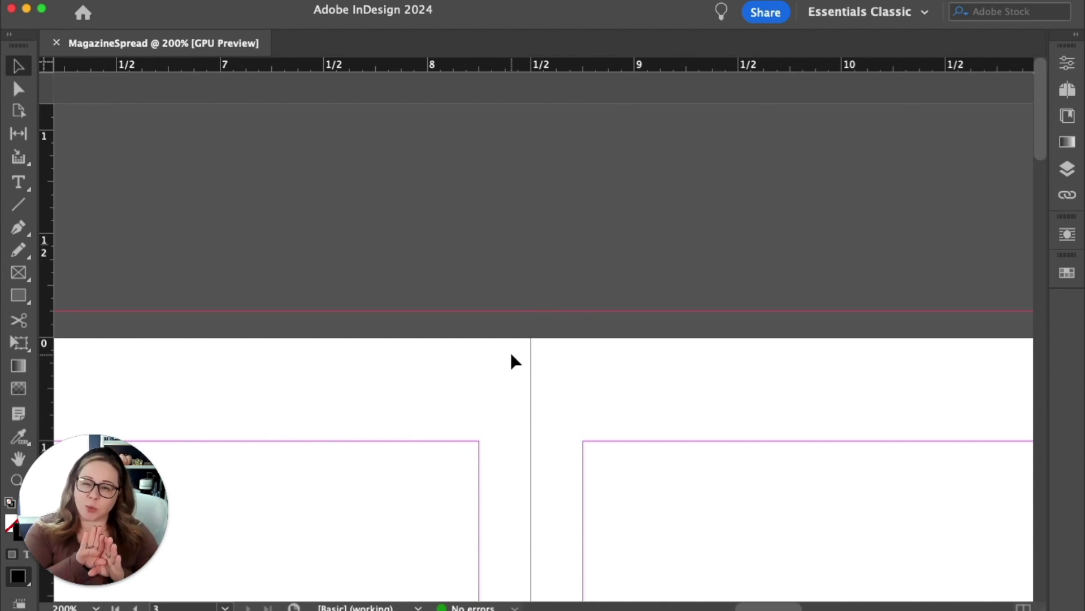
{"action": "scroll", "coordinate": [515, 362], "scroll_direction": "down", "scroll_amount": 5}
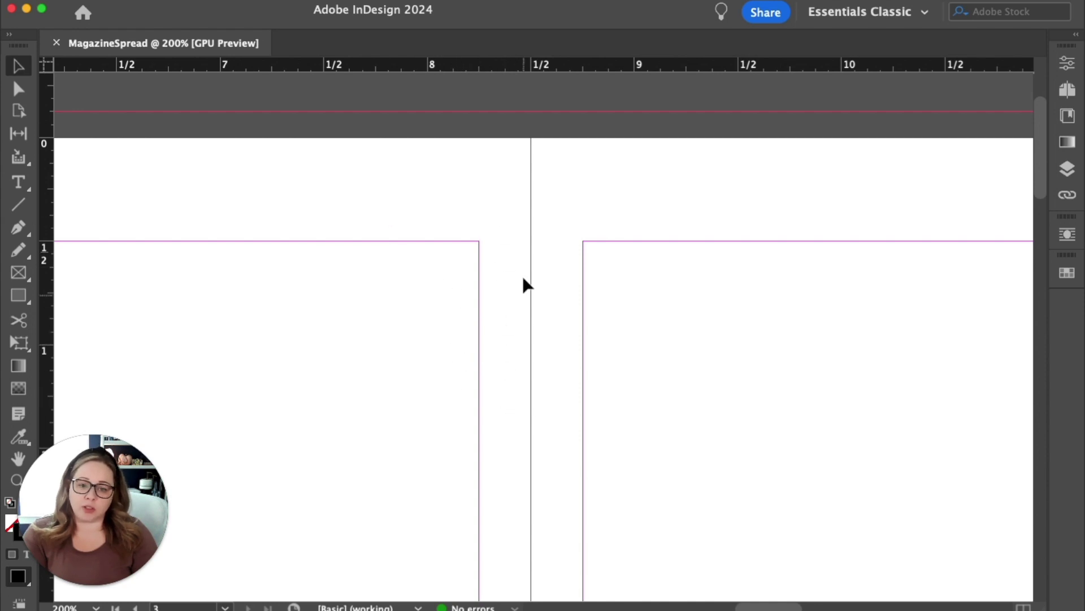
{"action": "scroll", "coordinate": [524, 396], "scroll_direction": "up", "scroll_amount": 1}
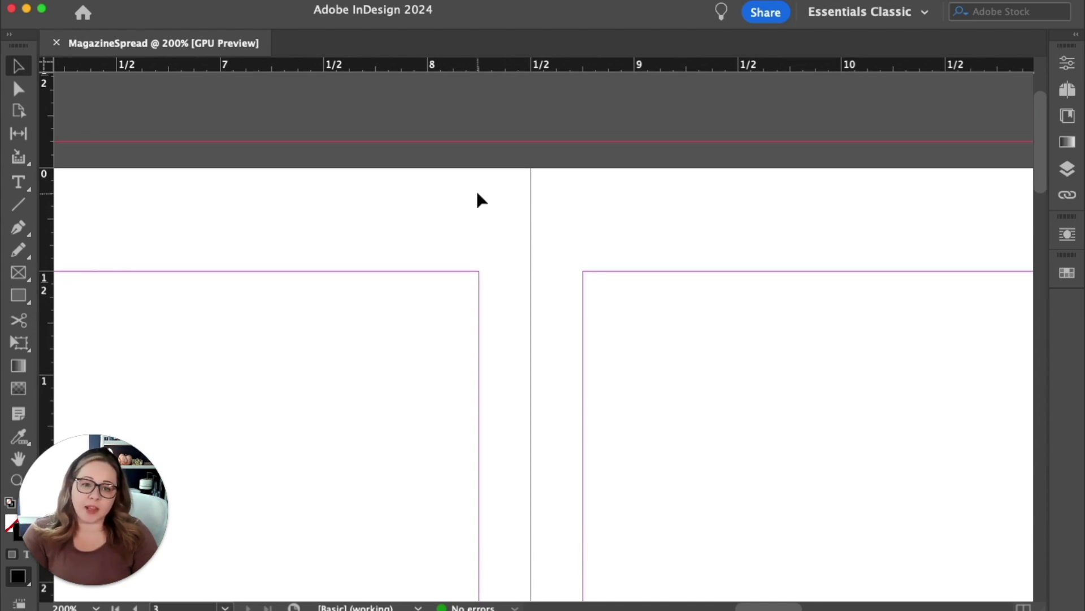
{"action": "scroll", "coordinate": [517, 153], "scroll_direction": "up", "scroll_amount": 5}
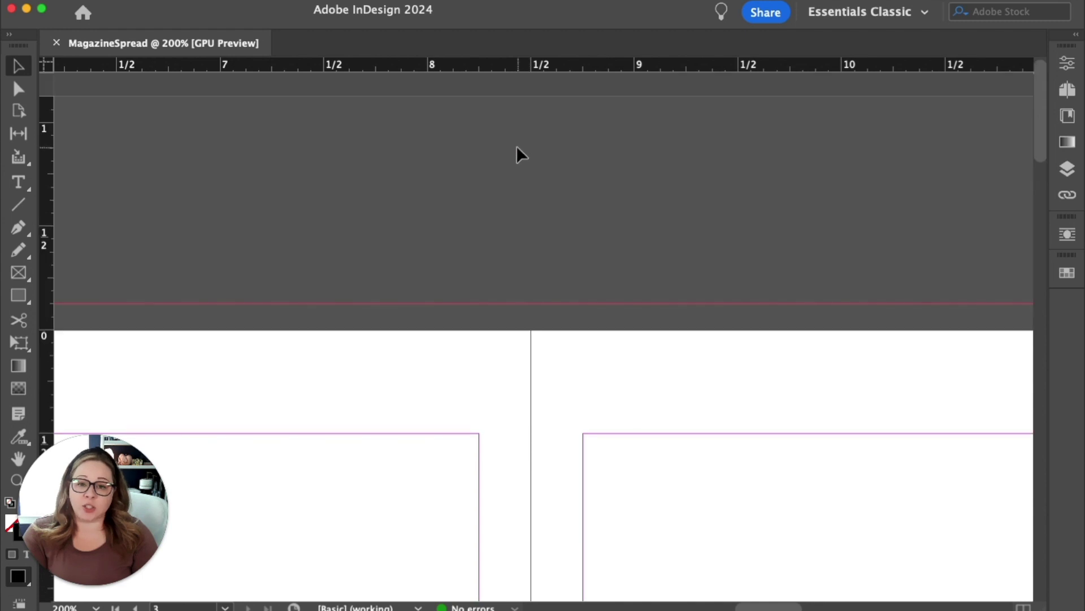
{"action": "key", "text": "super+0"}
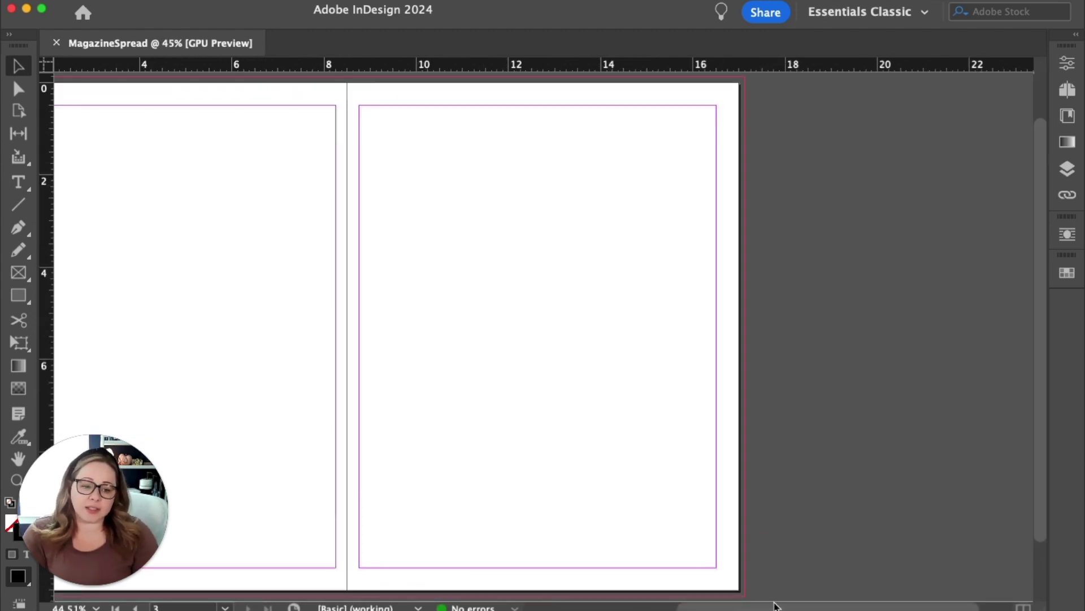
{"action": "left_click_drag", "start_coordinate": [777, 606], "coordinate": [706, 606]}
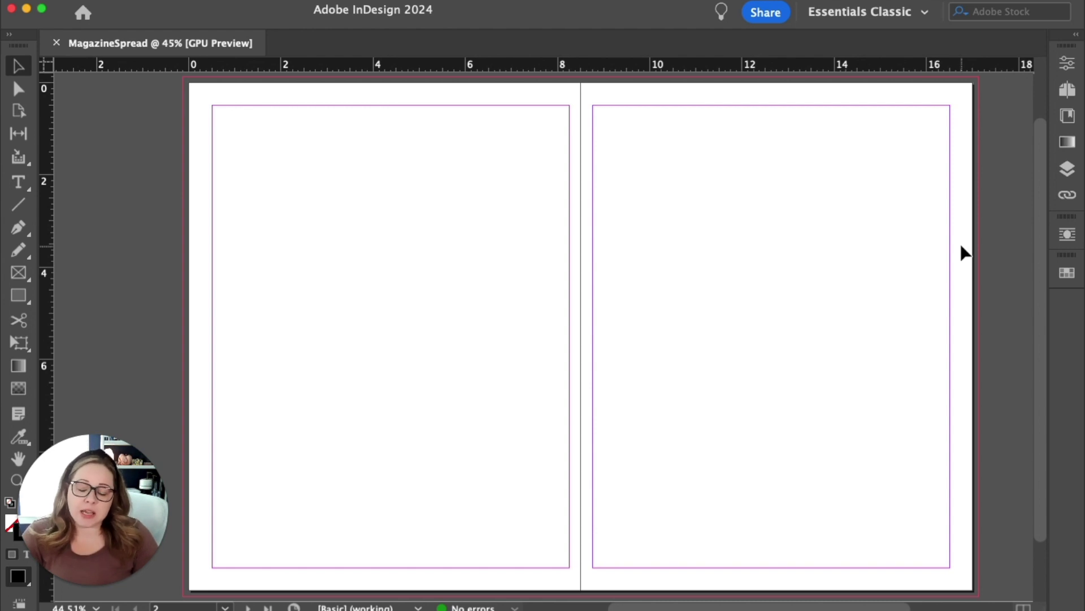
Draw a rectangular frame about 3.8 by 4 in on the left page and place 2.jpg from the _Academics folder in it.
{"action": "left_click", "coordinate": [17, 293]}
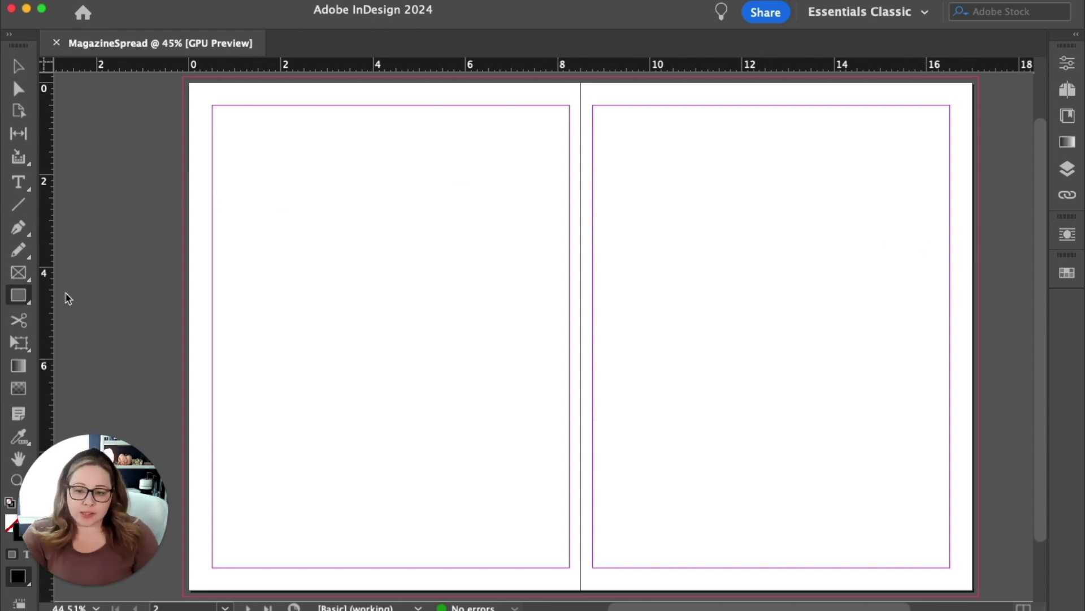
{"action": "left_click_drag", "start_coordinate": [331, 137], "coordinate": [508, 319]}
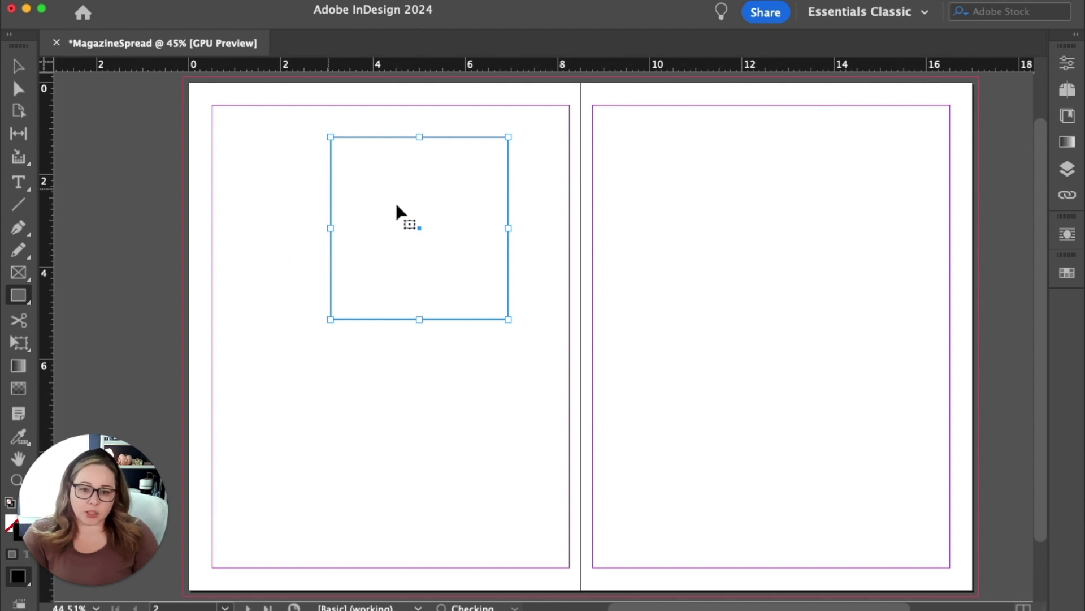
{"action": "key", "text": "super+d"}
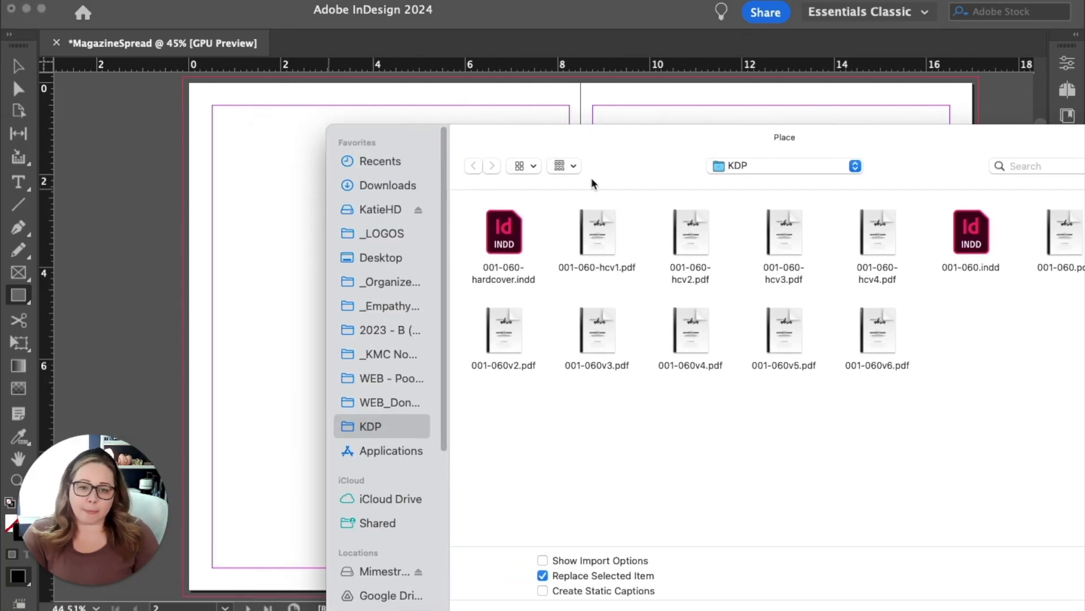
{"action": "left_click", "coordinate": [397, 305]}
{"action": "left_click", "coordinate": [429, 281]}
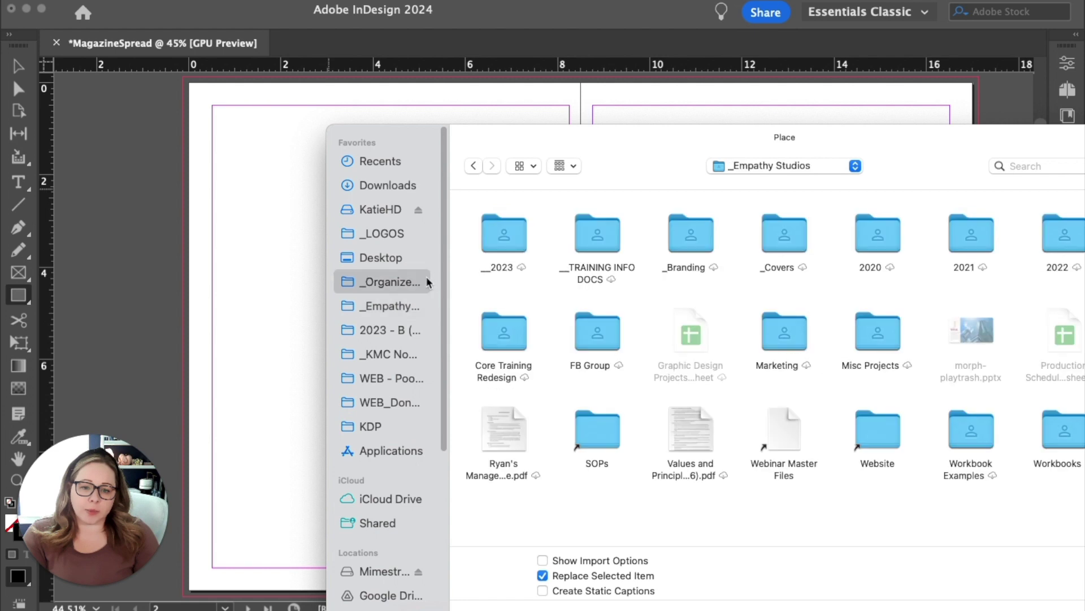
{"action": "double_click", "coordinate": [501, 229]}
{"action": "left_click", "coordinate": [502, 227]}
{"action": "double_click", "coordinate": [502, 229]}
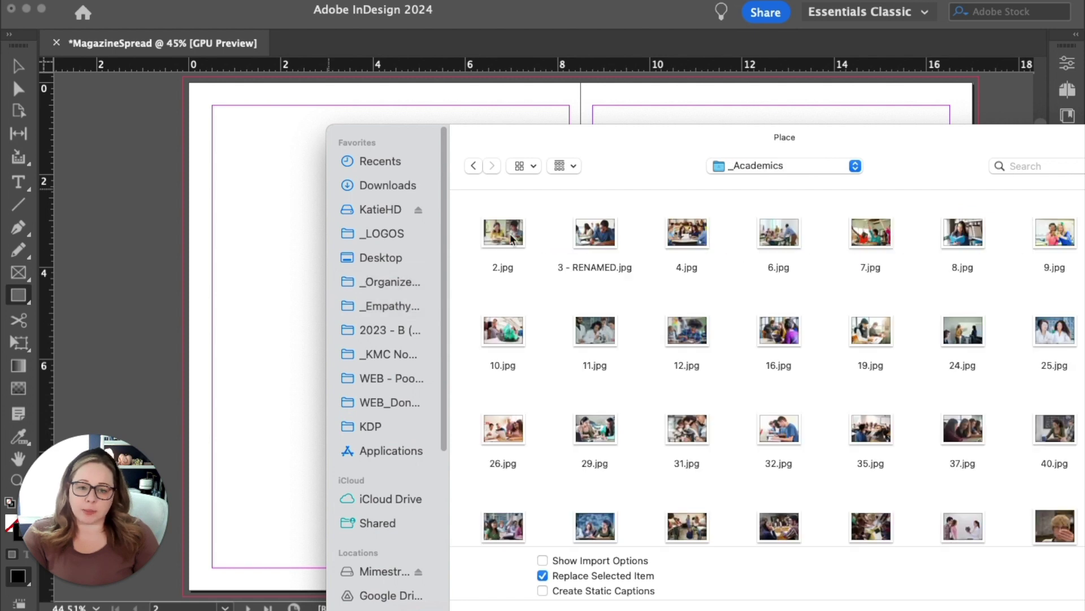
{"action": "left_click", "coordinate": [501, 229]}
{"action": "double_click", "coordinate": [501, 228]}
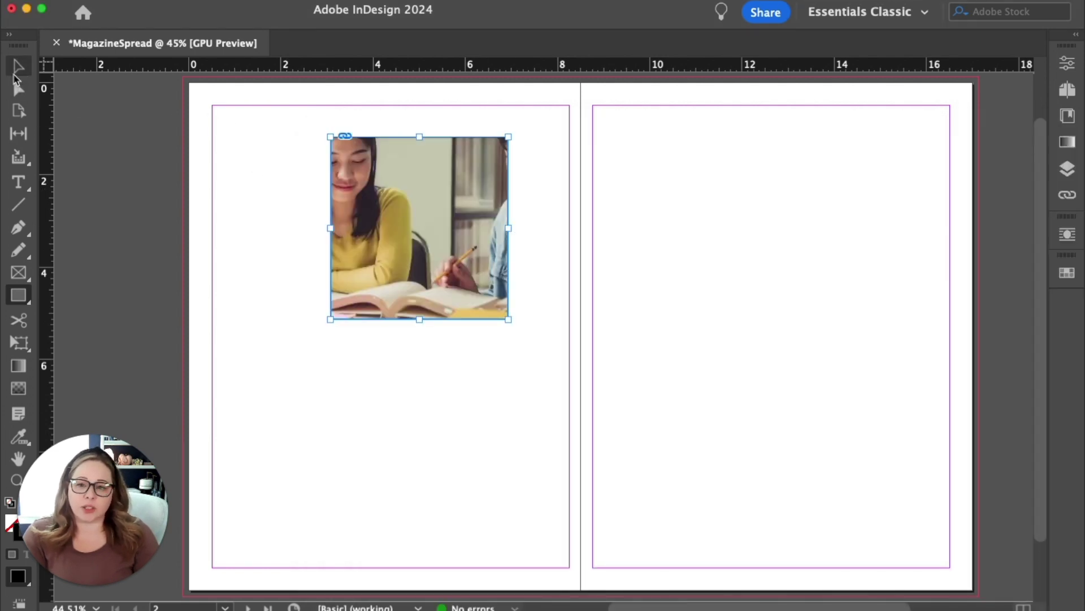
Fill the frame proportionally with the photo and move it up to the top edge of the left page.
{"action": "left_click", "coordinate": [18, 66]}
{"action": "right_click", "coordinate": [410, 164]}
{"action": "mouse_move", "coordinate": [540, 395]}
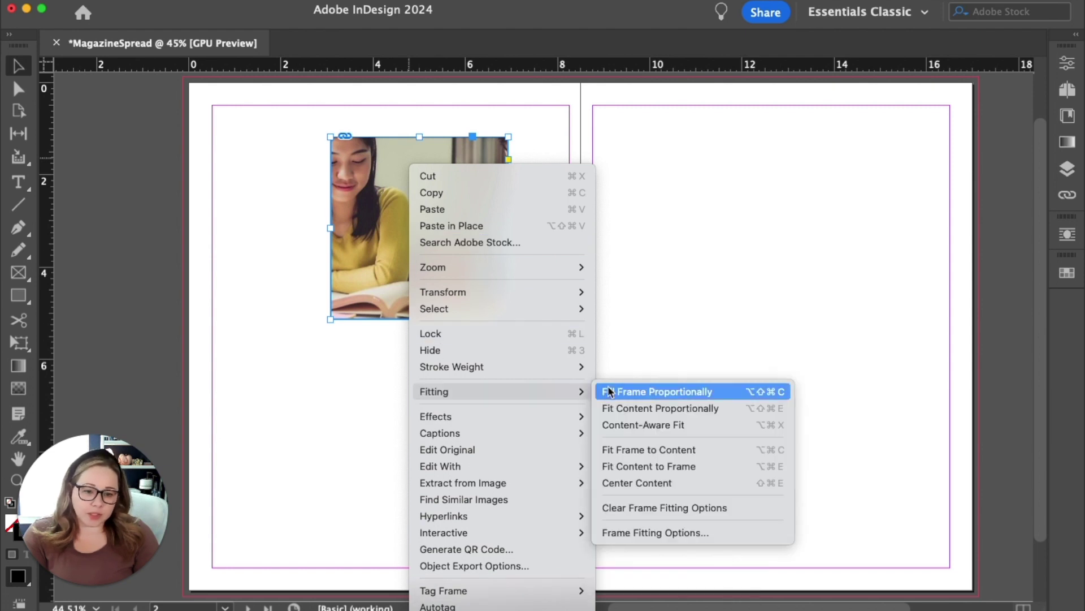
{"action": "left_click", "coordinate": [609, 390]}
{"action": "left_click_drag", "start_coordinate": [436, 169], "coordinate": [483, 116]}
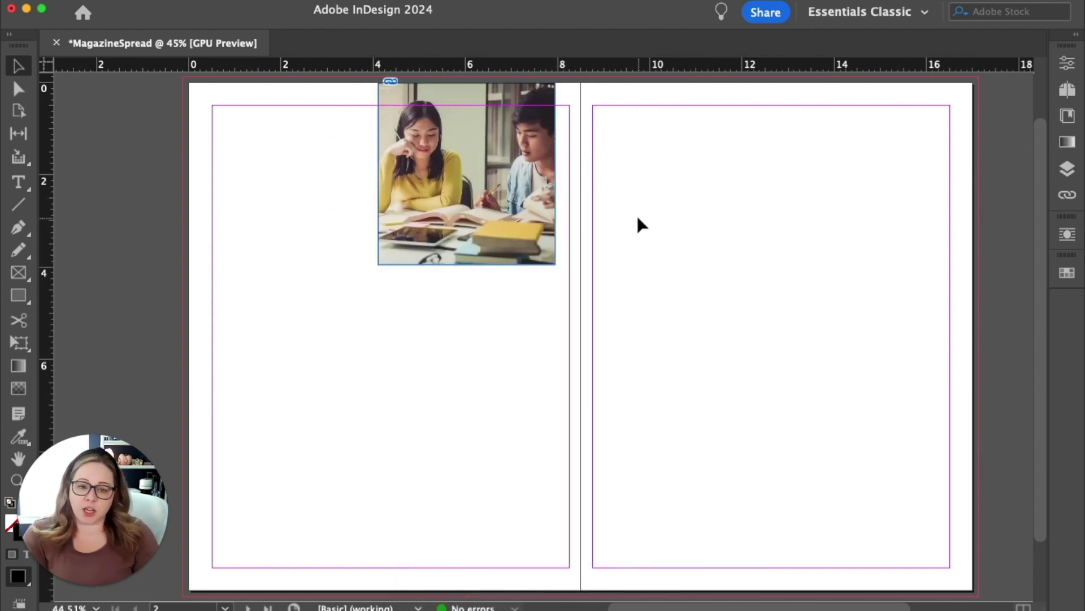
Remove the photo frame's stroke and move the photo up to the top bleed line.
{"action": "left_click", "coordinate": [1067, 271]}
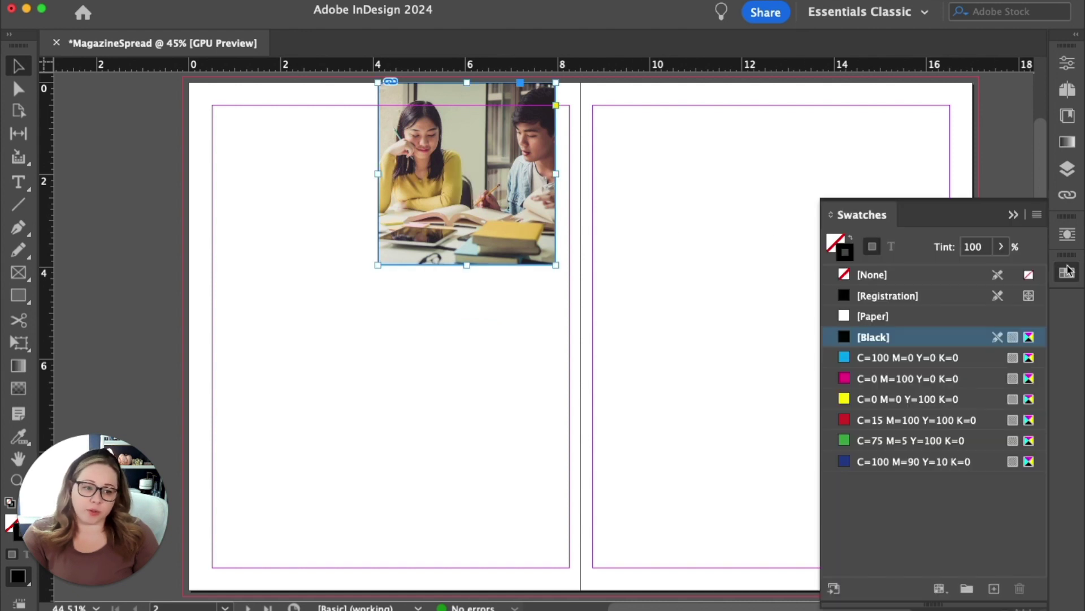
{"action": "left_click", "coordinate": [859, 275]}
{"action": "left_click", "coordinate": [678, 294]}
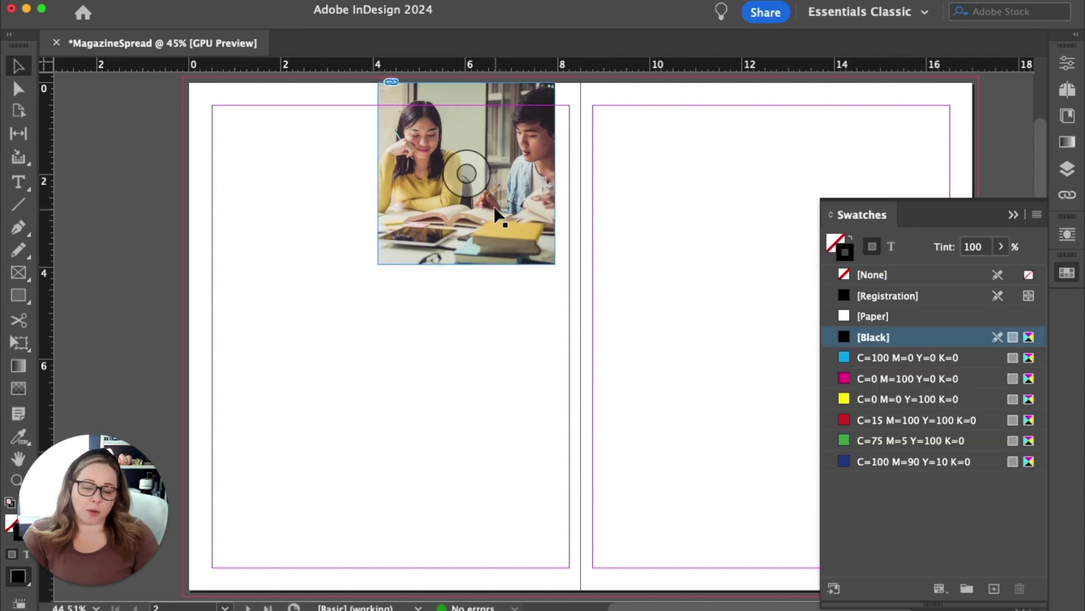
{"action": "left_click", "coordinate": [501, 213]}
{"action": "left_click_drag", "start_coordinate": [531, 187], "coordinate": [565, 190]}
{"action": "left_click", "coordinate": [561, 378]}
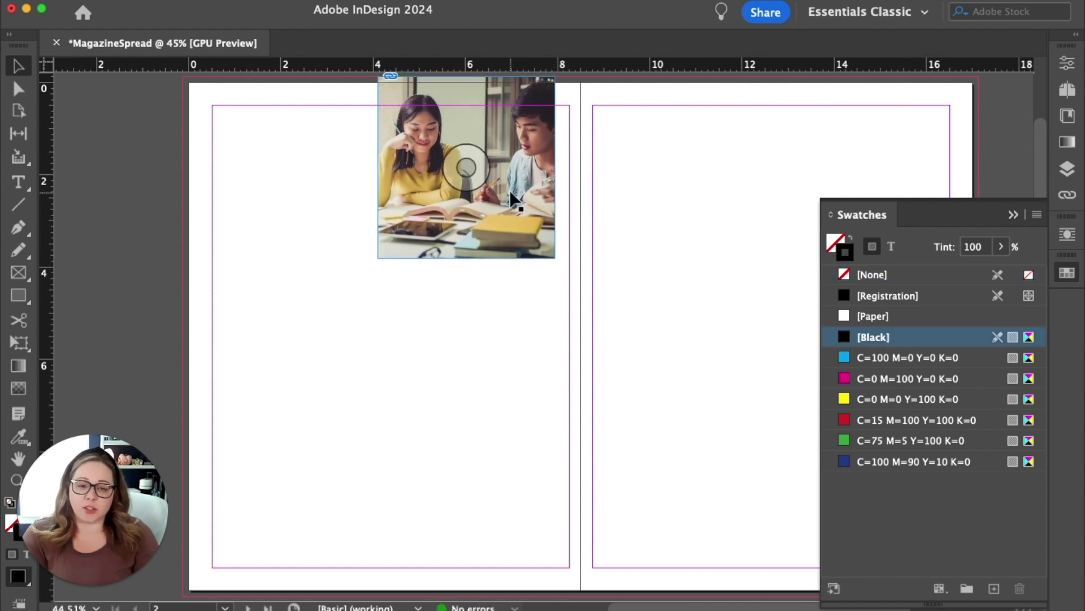
Inspect the photo's top edge against the bleed line and nudge the photo slightly to the left along it.
{"action": "key", "text": "super+a"}
{"action": "key", "text": "super+1"}
{"action": "key", "text": "super+equal"}
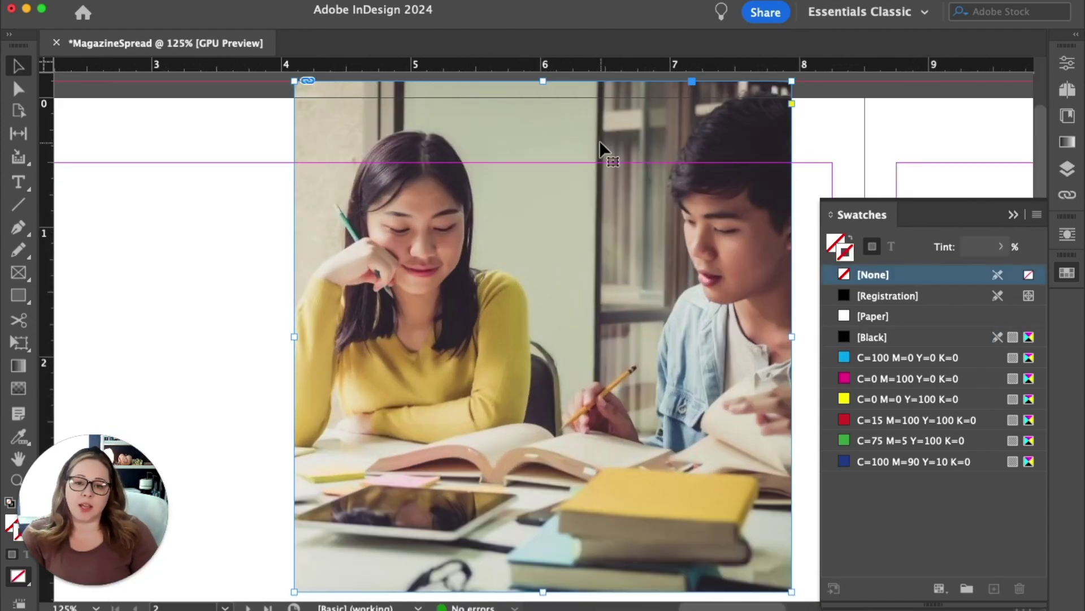
{"action": "left_click", "coordinate": [231, 162]}
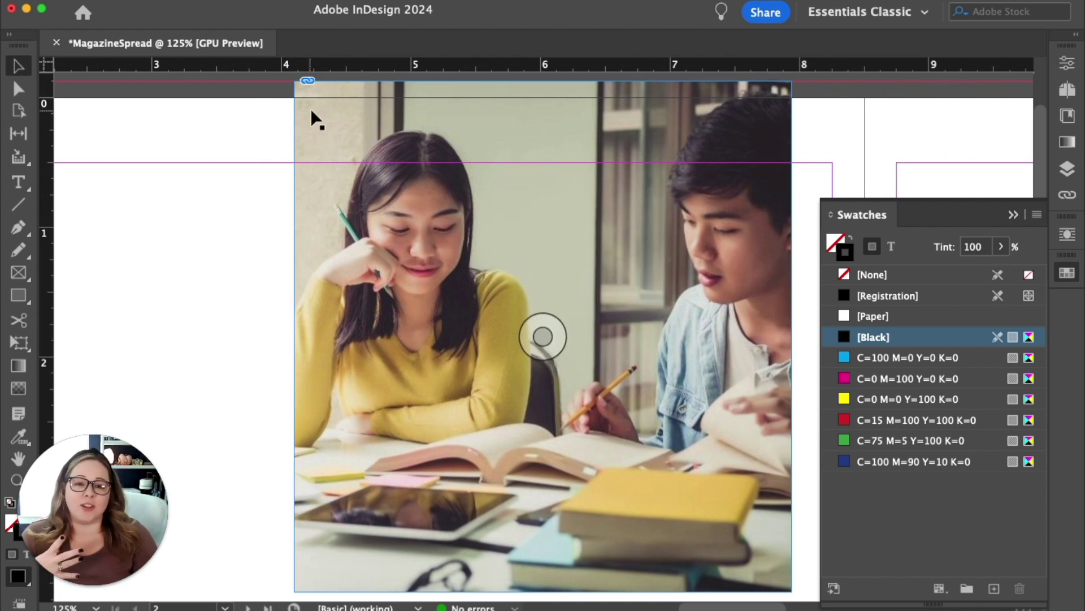
{"action": "left_click_drag", "start_coordinate": [315, 121], "coordinate": [317, 135]}
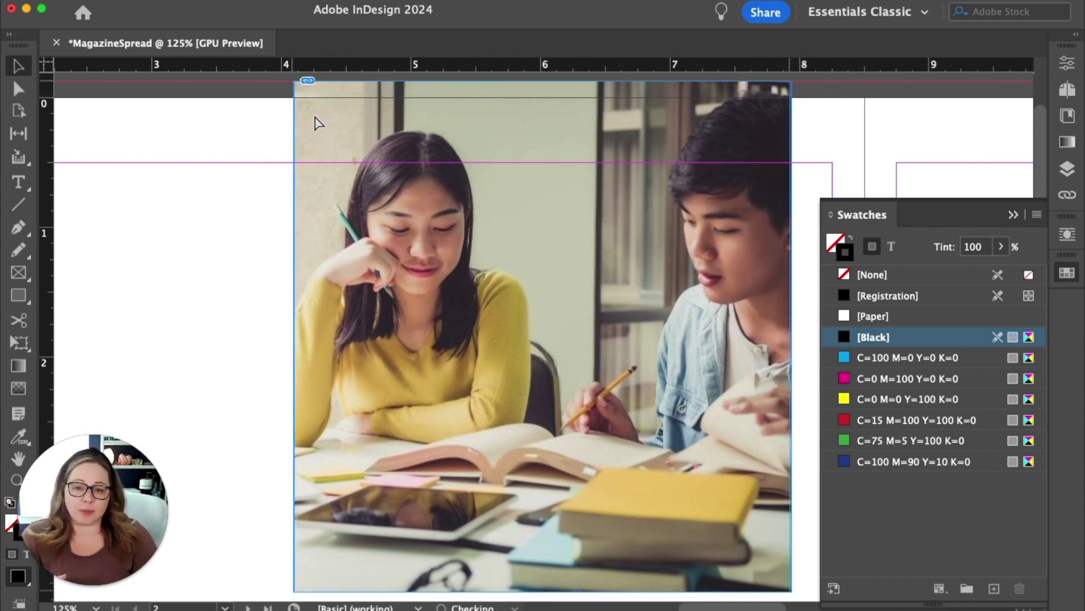
{"action": "left_click", "coordinate": [266, 104]}
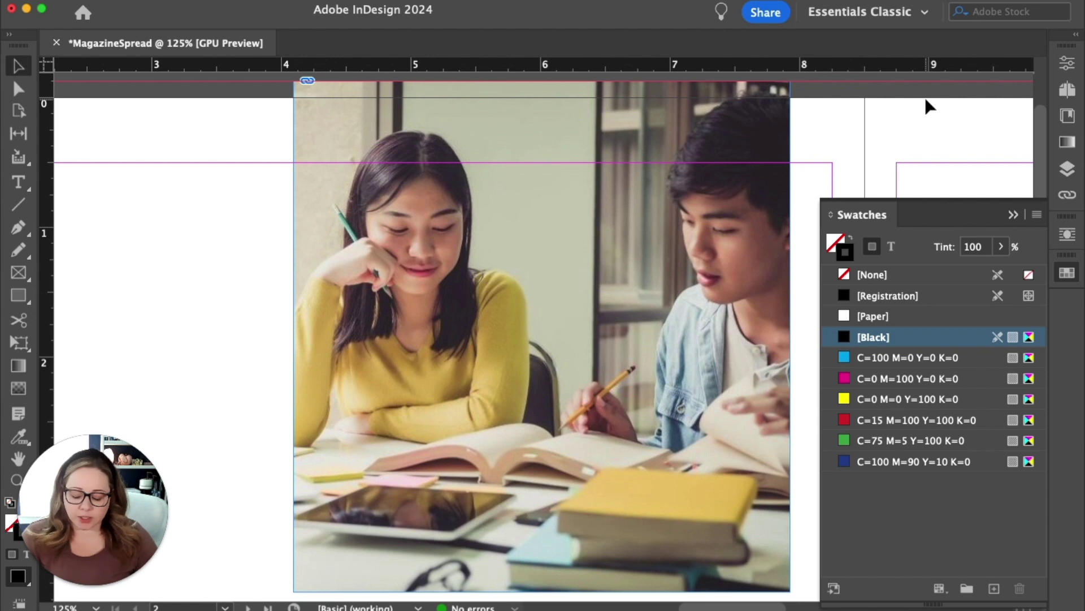
Preview the trimmed page with the photo selected, and return to the normal view with nothing selected.
{"action": "key", "text": "w"}
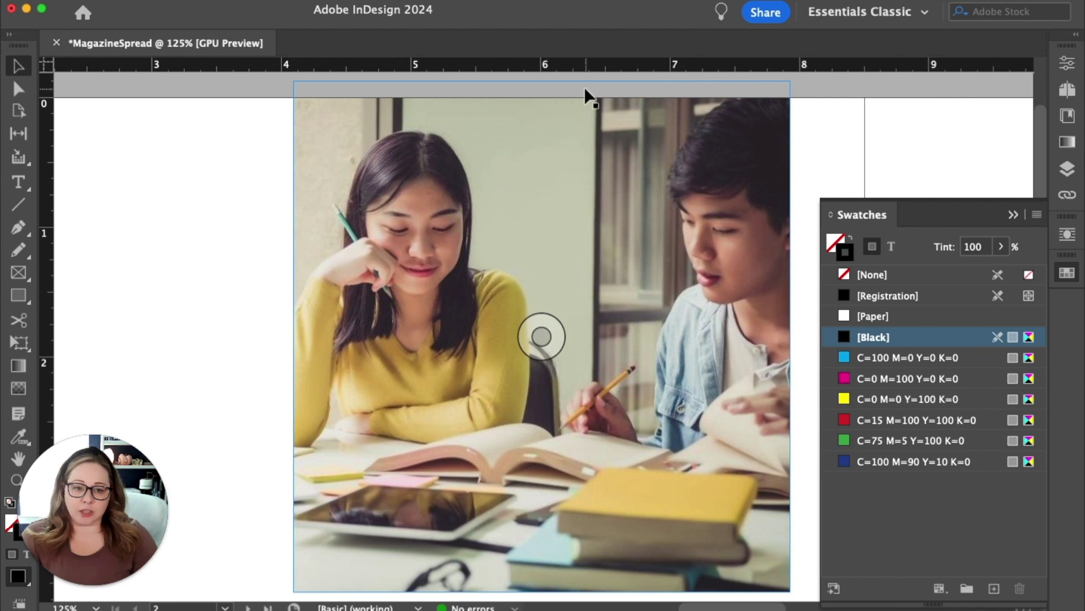
{"action": "left_click", "coordinate": [582, 101]}
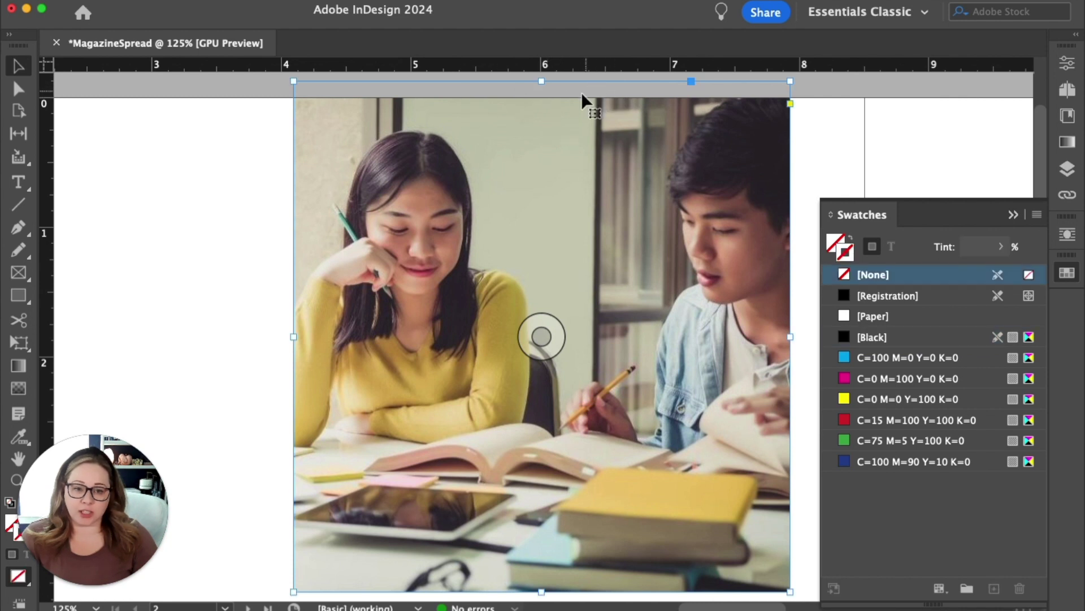
{"action": "left_click", "coordinate": [835, 133]}
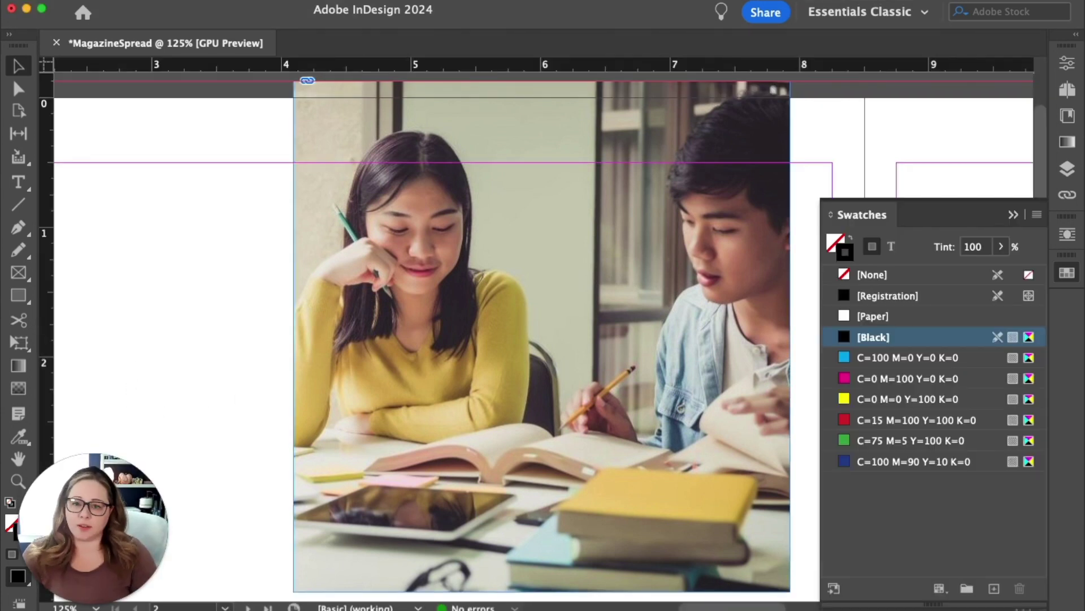
Save the document as an InDesign 2024 template named MagazineSpread in Organized Adviser's Sample Newspaper folder, and close it.
{"action": "key", "text": "super+shift+s"}
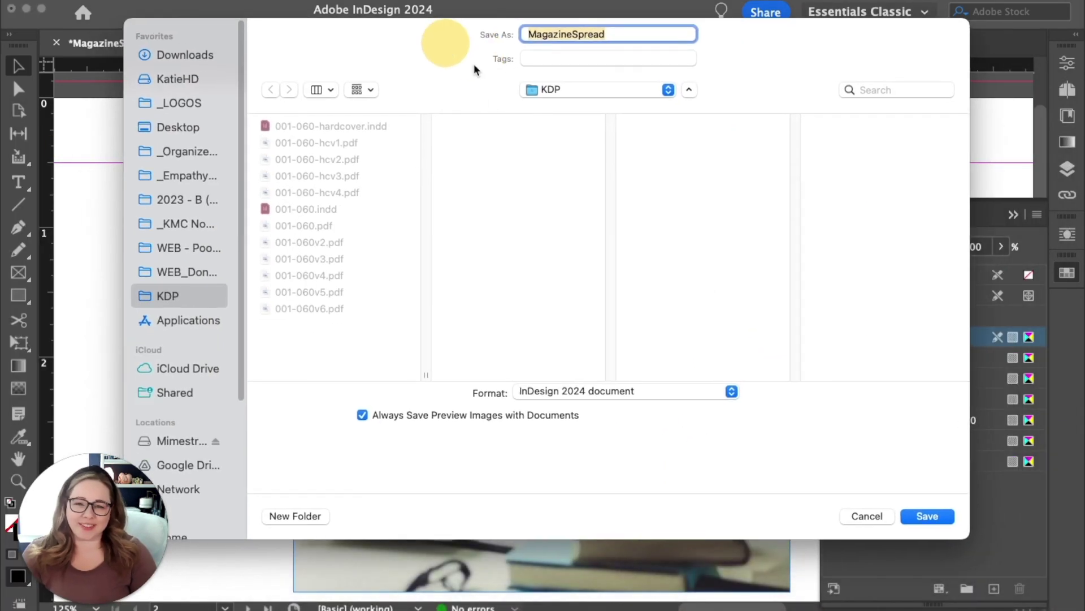
{"action": "left_click", "coordinate": [205, 56]}
{"action": "left_click", "coordinate": [319, 209]}
{"action": "left_click", "coordinate": [317, 193]}
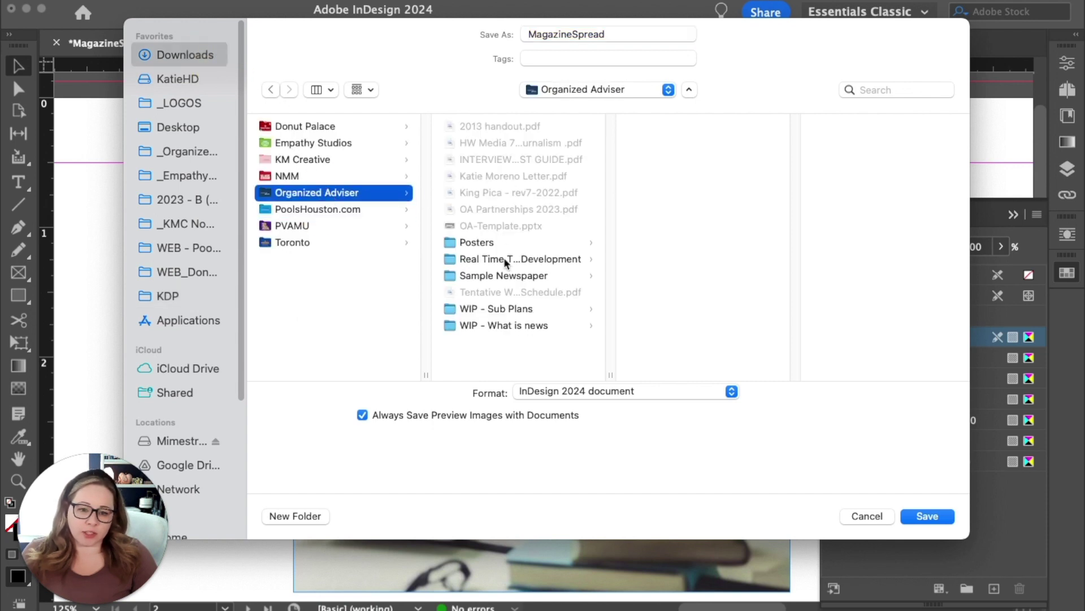
{"action": "left_click", "coordinate": [503, 275]}
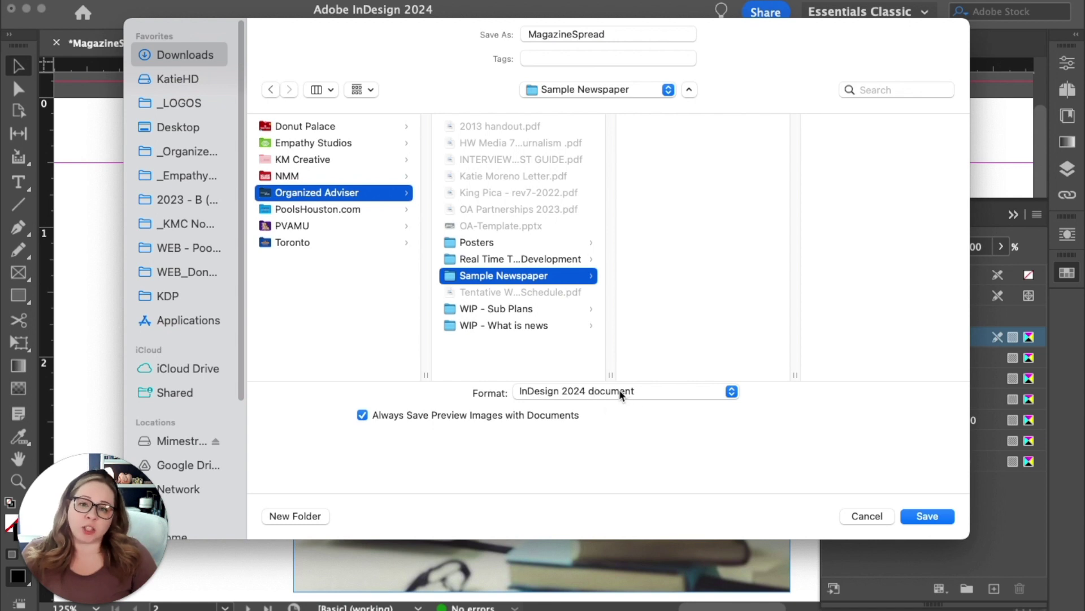
{"action": "left_click", "coordinate": [649, 395]}
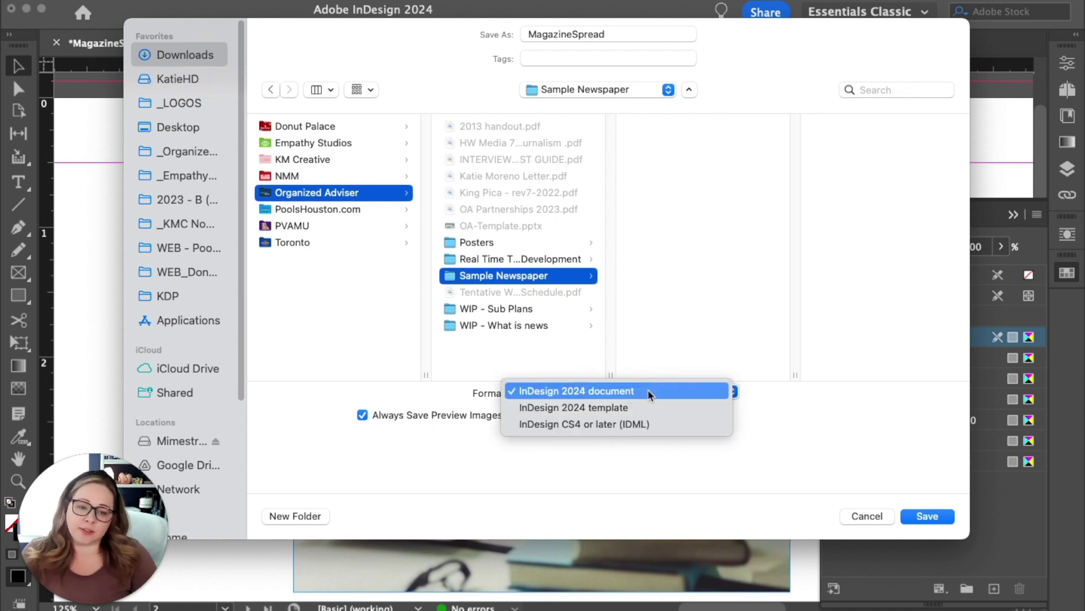
{"action": "left_click", "coordinate": [585, 408]}
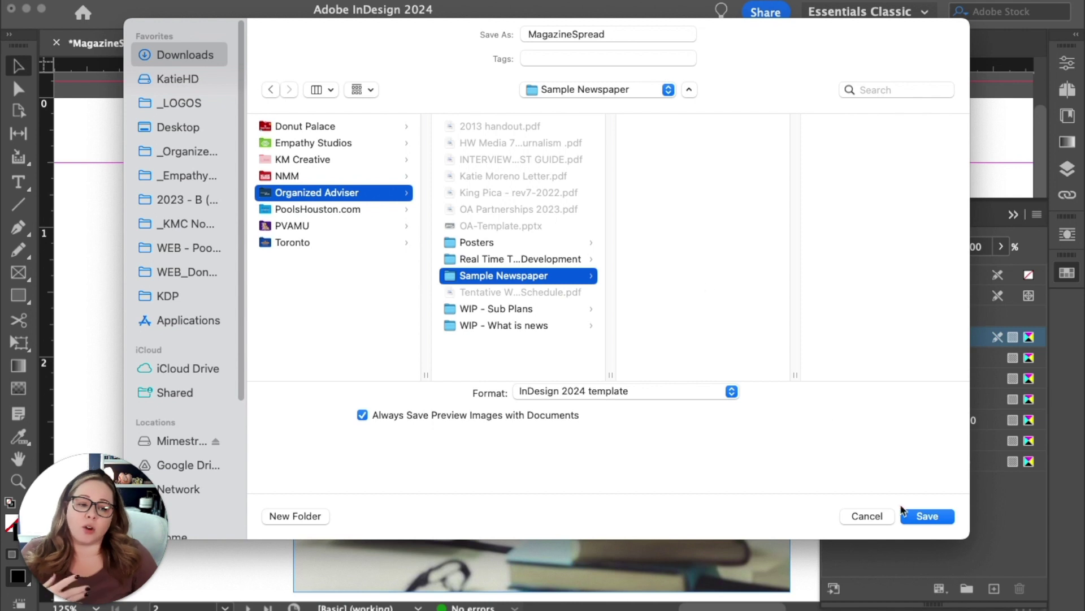
{"action": "left_click", "coordinate": [917, 517]}
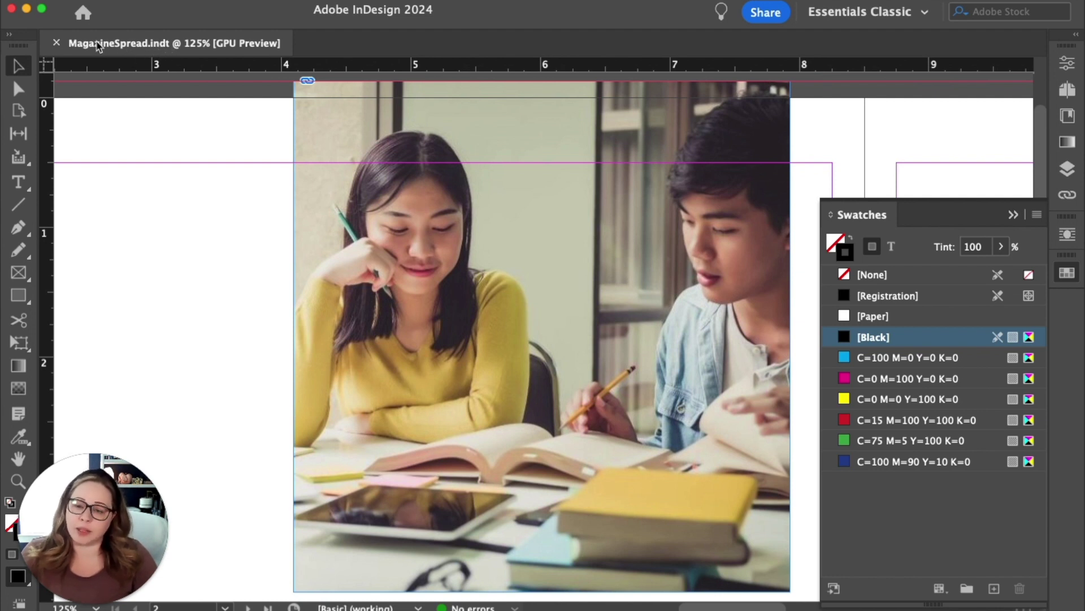
{"action": "left_click", "coordinate": [57, 43]}
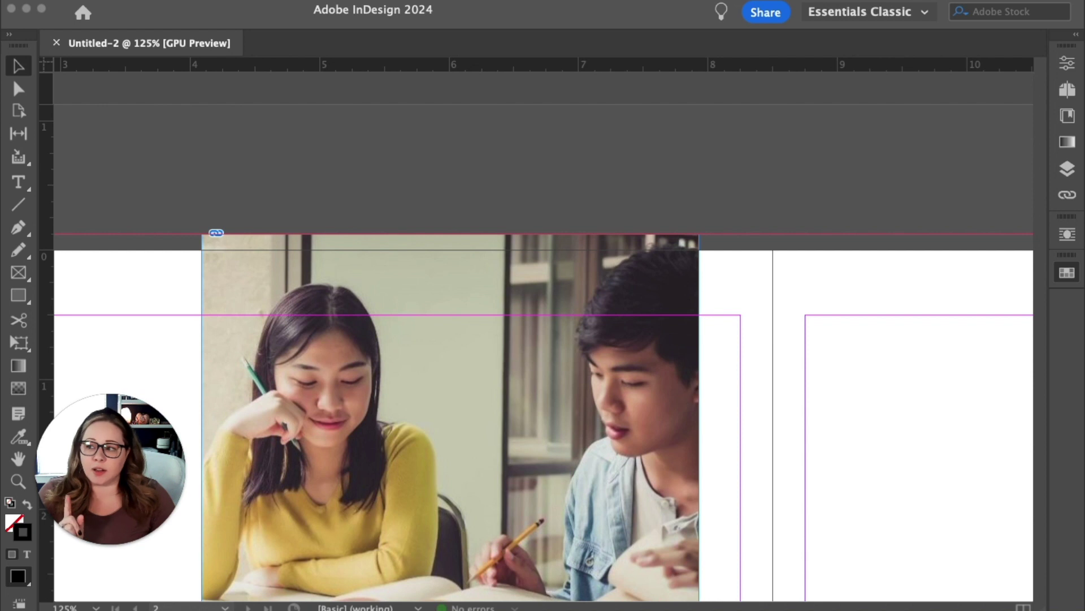
Review the start page number in the new untitled document's Document Setup and accept the settings.
{"action": "key", "text": "F5"}
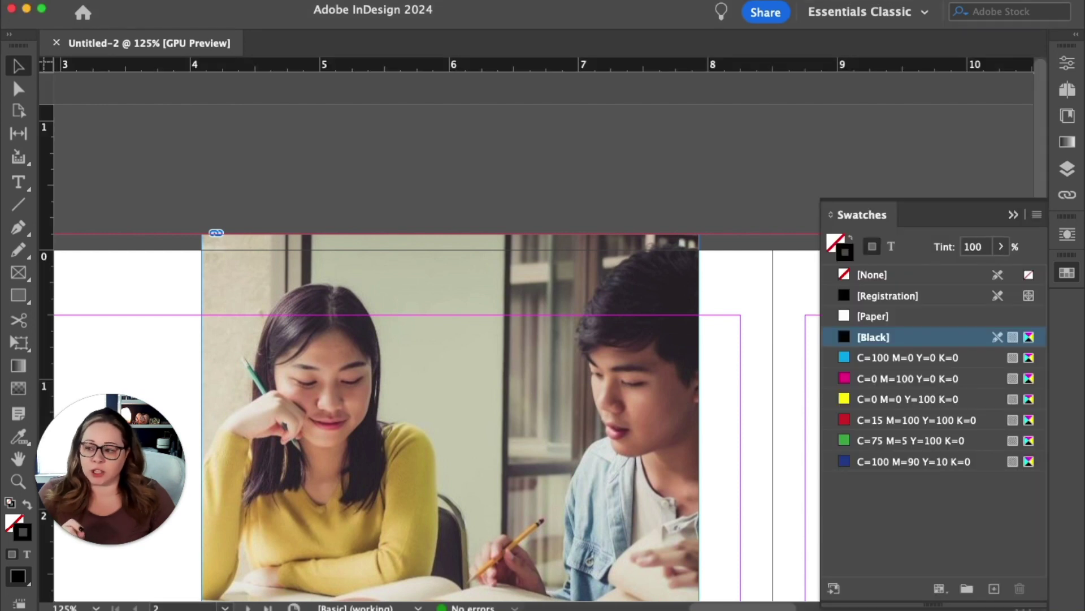
{"action": "key", "text": "super+alt+p"}
{"action": "left_click_drag", "start_coordinate": [300, 253], "coordinate": [693, 53]}
{"action": "left_click", "coordinate": [496, 129]}
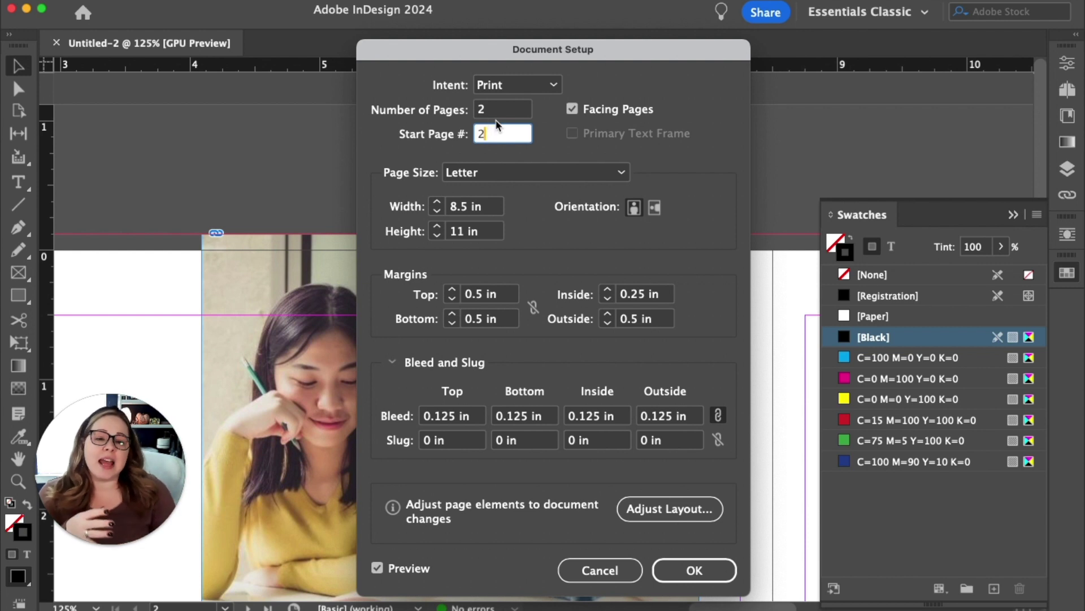
{"action": "left_click", "coordinate": [504, 134]}
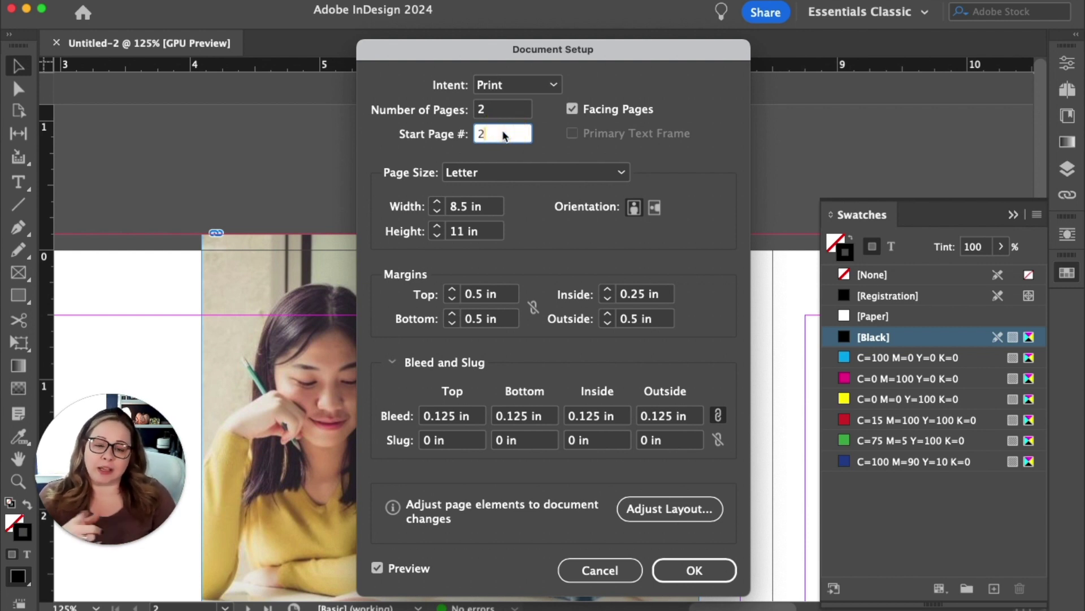
{"action": "left_click", "coordinate": [693, 570]}
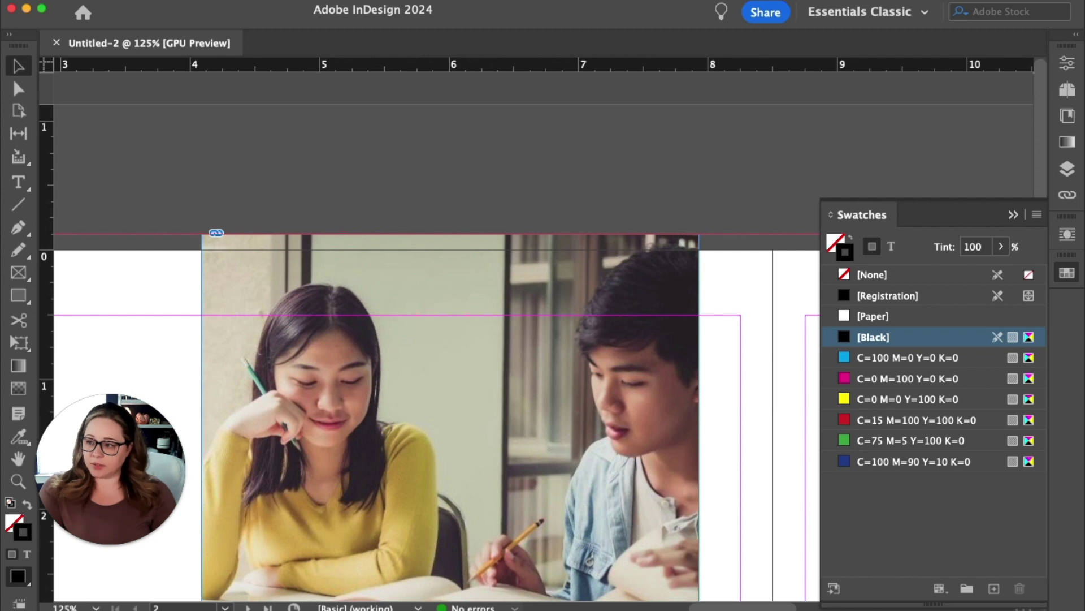
Save the new document as Issue2_2-3 in the Sample Newspaper folder and close it.
{"action": "key", "text": "super+s"}
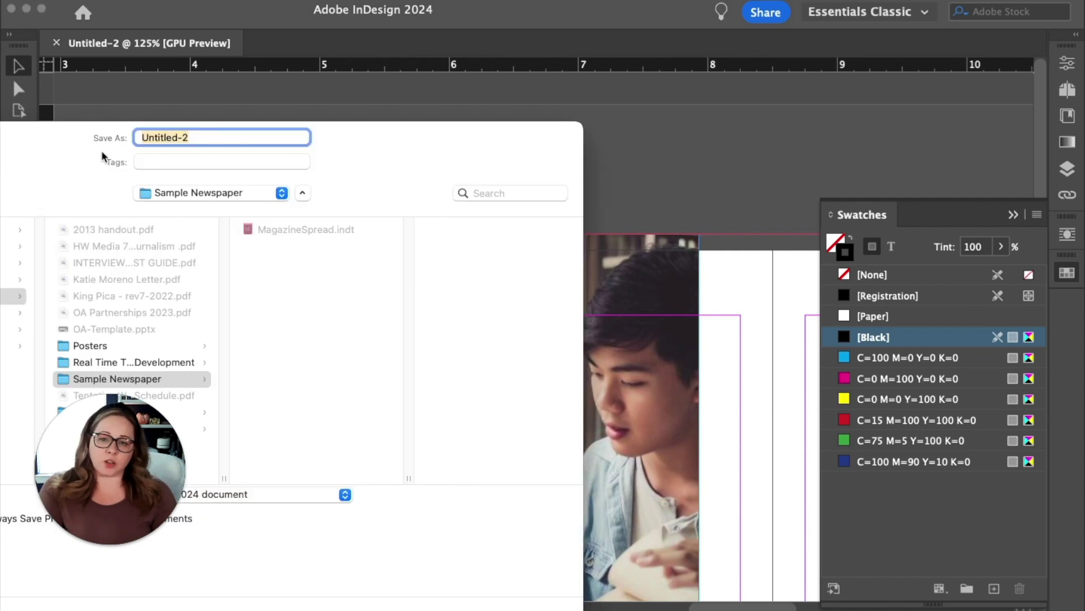
{"action": "left_click_drag", "start_coordinate": [459, 111], "coordinate": [473, 97]}
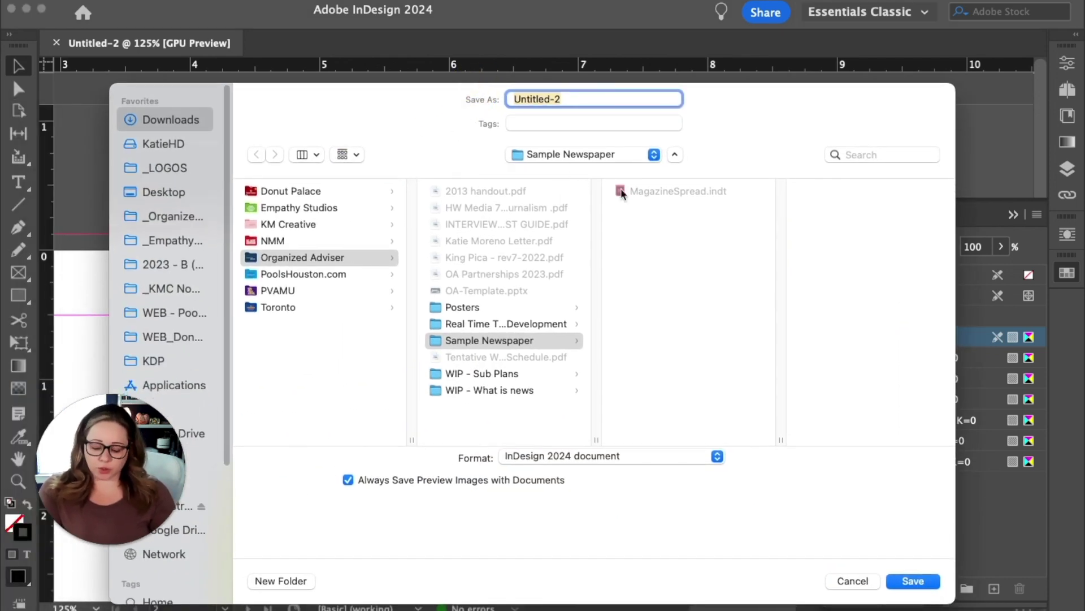
{"action": "key", "text": "BackSpace"}
{"action": "type", "text": "Issu"}
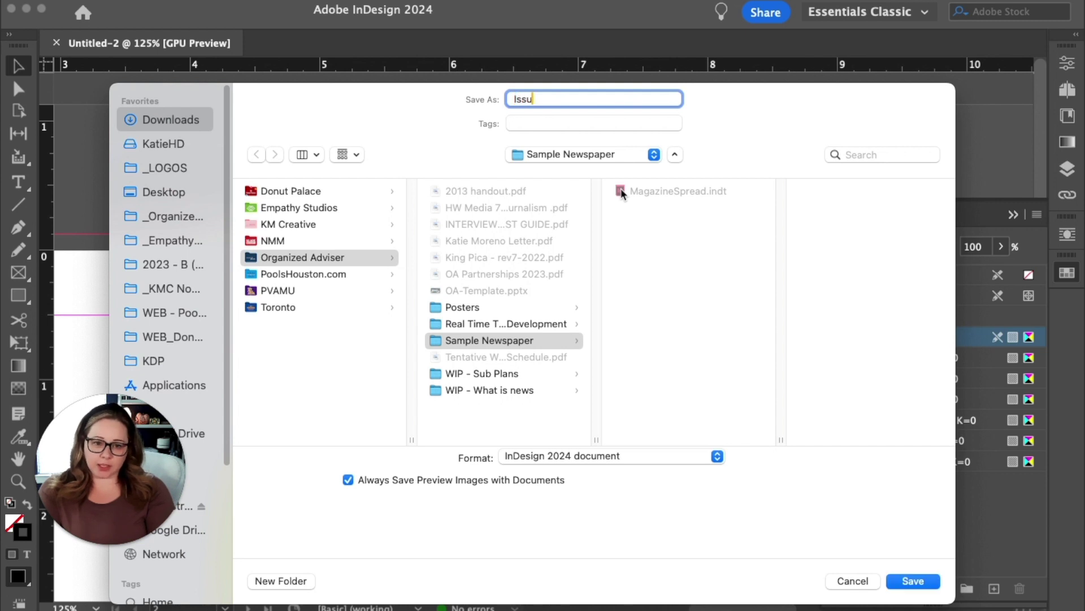
{"action": "type", "text": "e2_"}
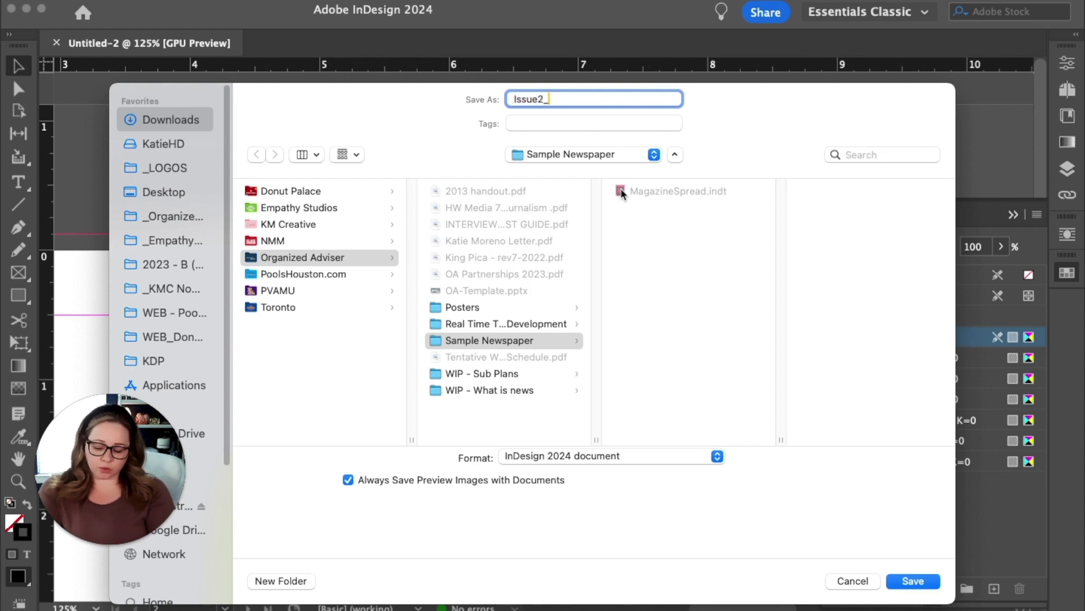
{"action": "type", "text": "2-3"}
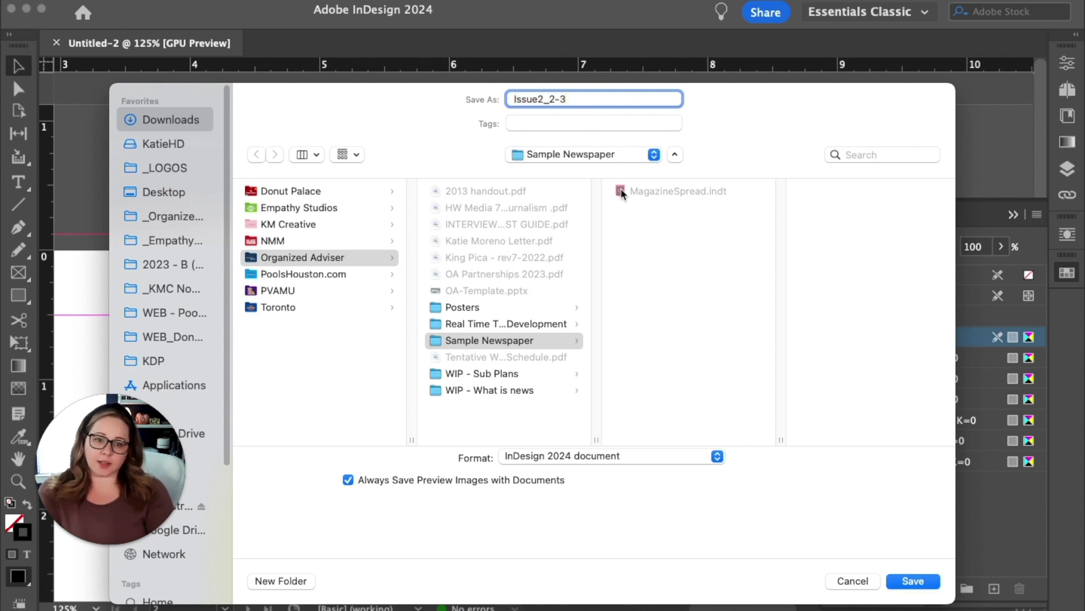
{"action": "left_click", "coordinate": [916, 584]}
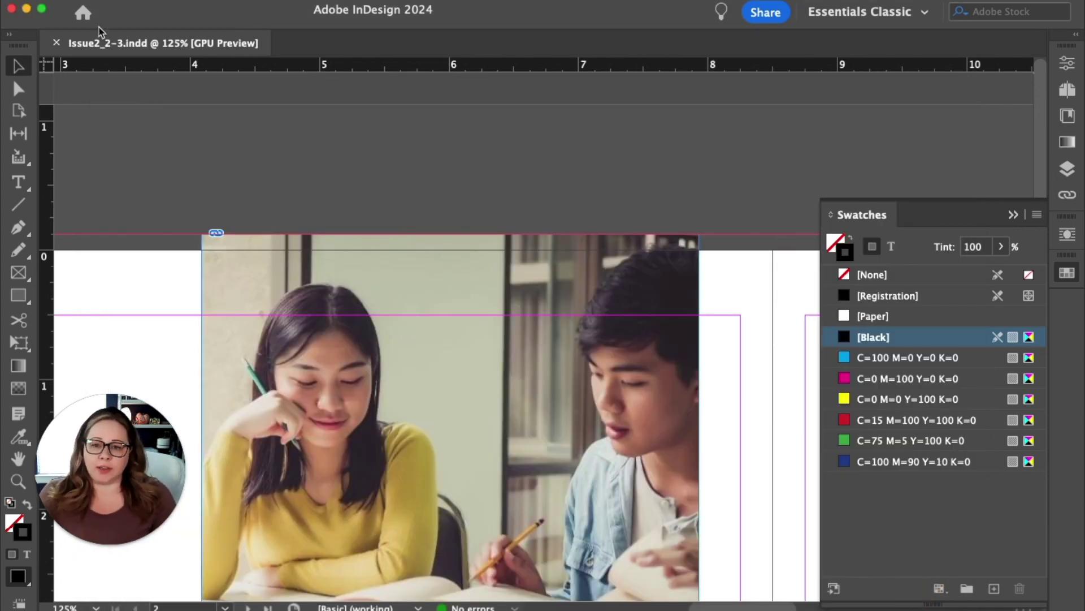
{"action": "left_click", "coordinate": [56, 44]}
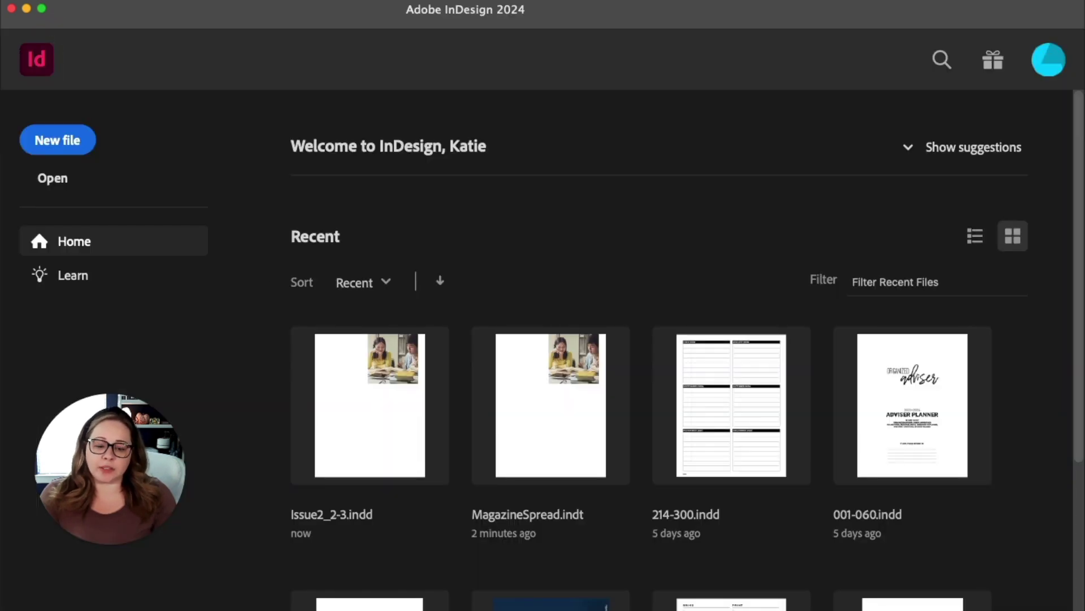
Open another document from the MagazineSpread template and save it as Issue2_4-5 in the Sample Newspaper folder.
{"action": "left_click", "coordinate": [450, 244]}
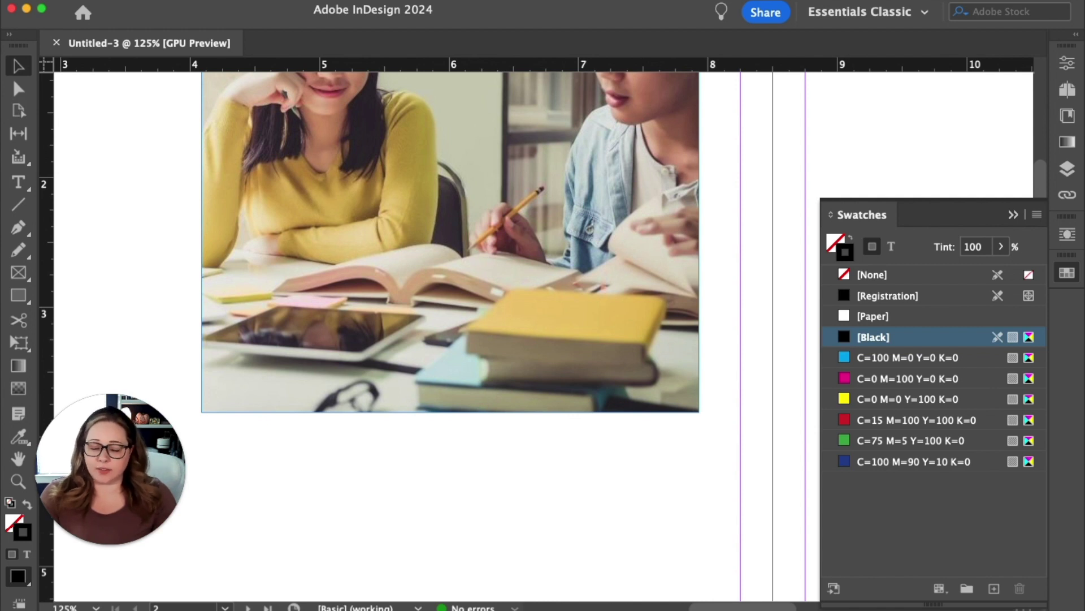
{"action": "key", "text": "super+s"}
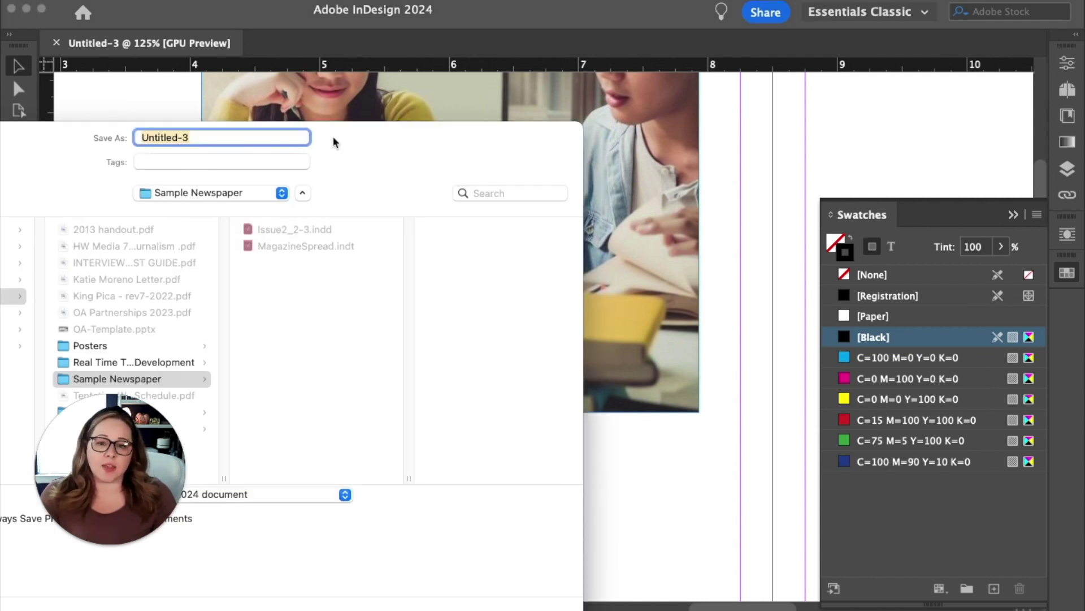
{"action": "left_click", "coordinate": [625, 109]}
{"action": "left_click", "coordinate": [544, 203]}
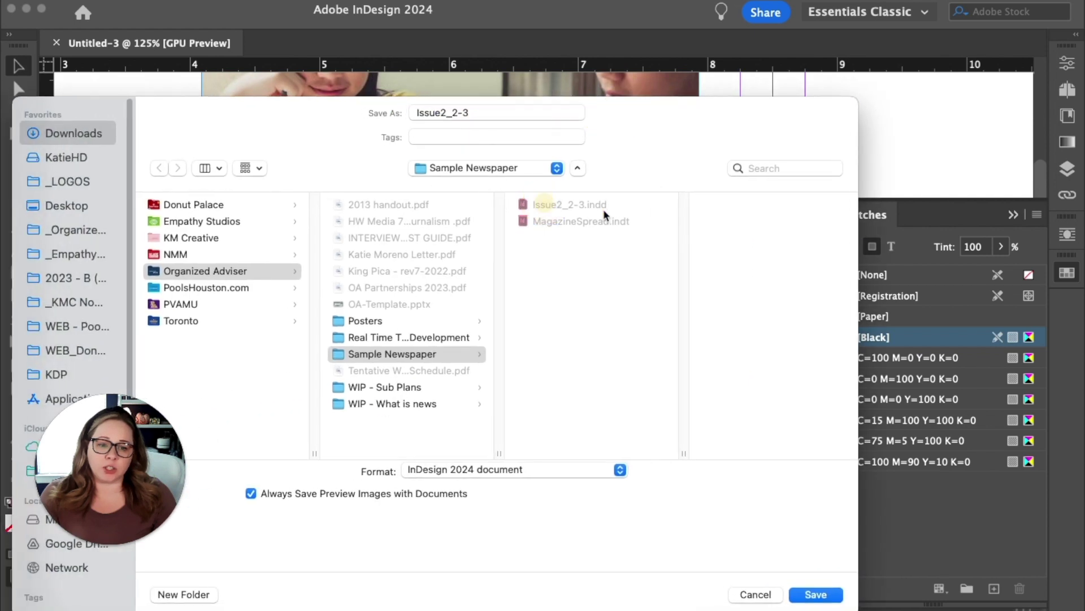
{"action": "left_click", "coordinate": [456, 115]}
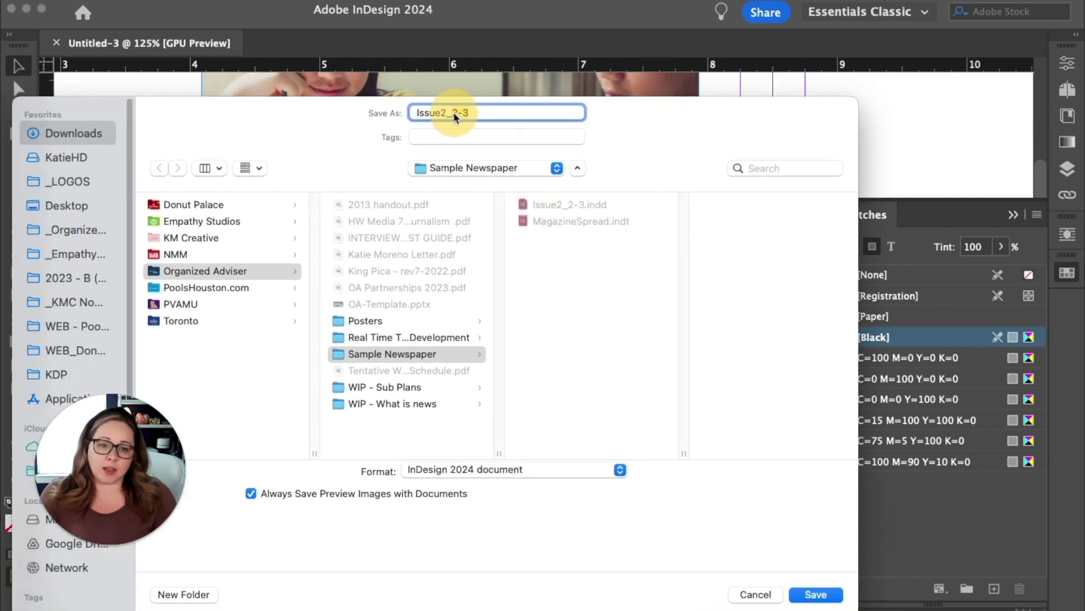
{"action": "left_click_drag", "start_coordinate": [453, 112], "coordinate": [479, 101]}
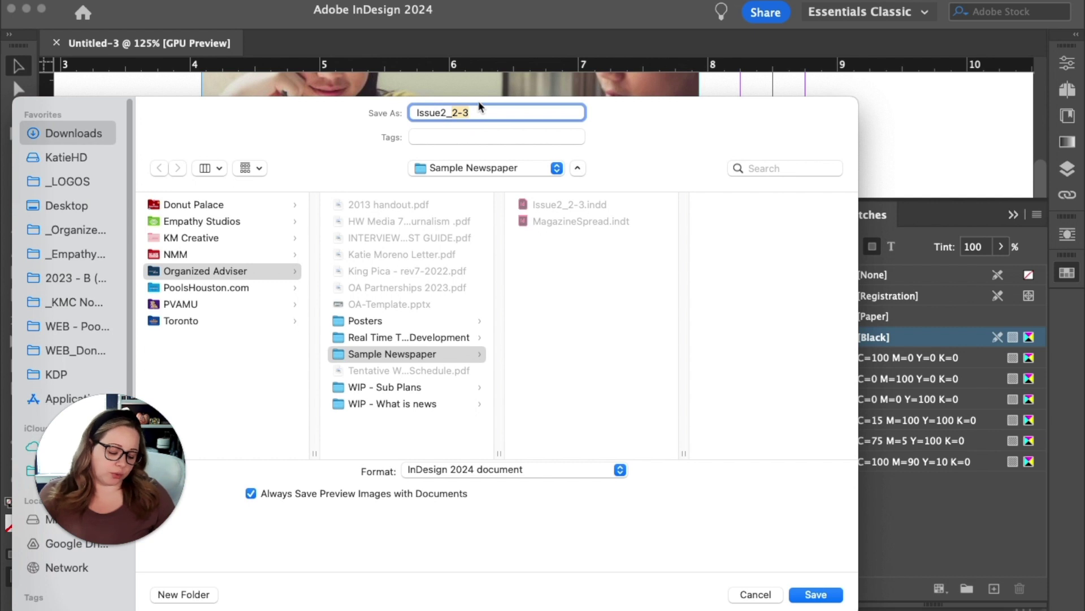
{"action": "type", "text": "4-5"}
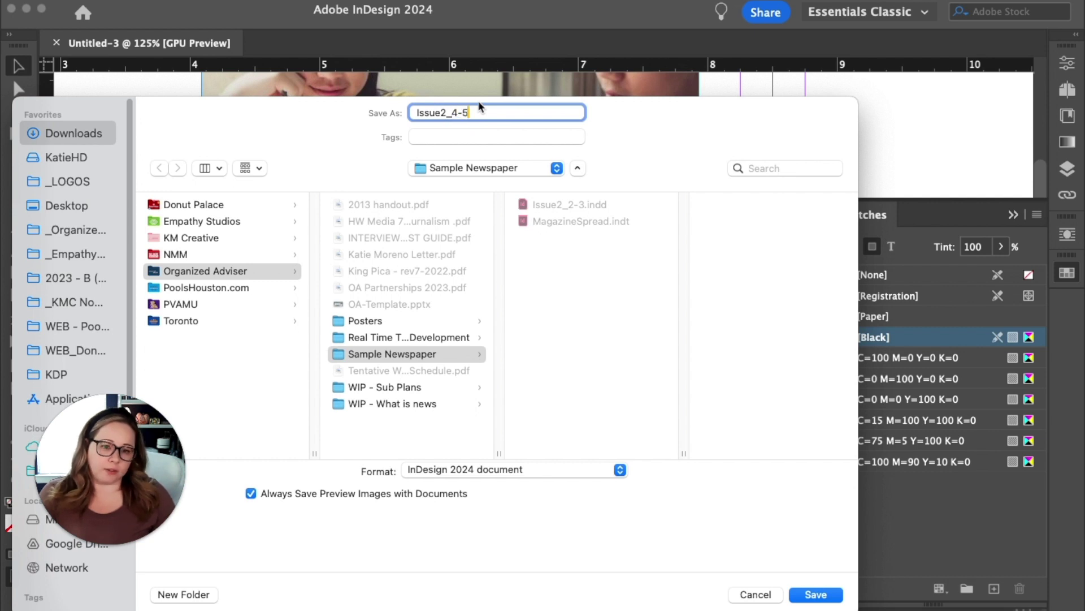
{"action": "left_click", "coordinate": [815, 594]}
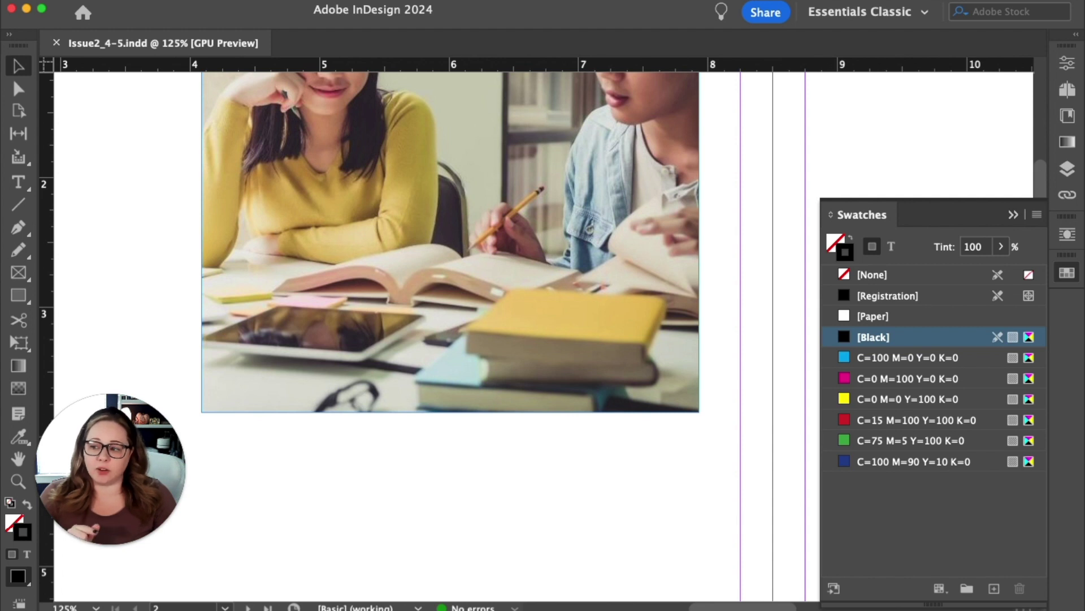
Set the document's start page number to 4 in Document Setup and save the file.
{"action": "key", "text": "super+alt+p"}
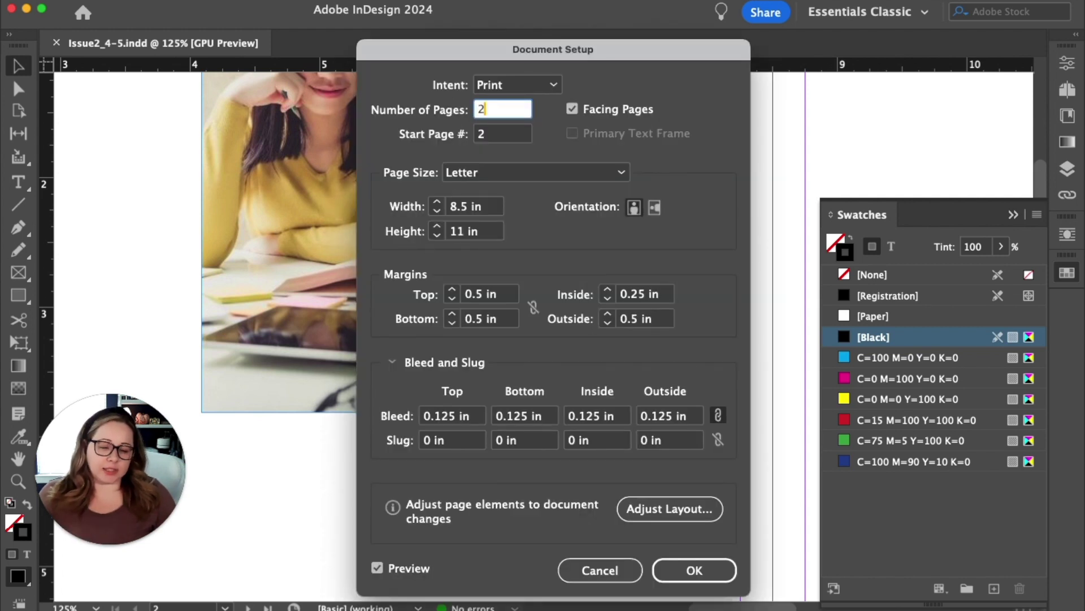
{"action": "key", "text": "Tab"}
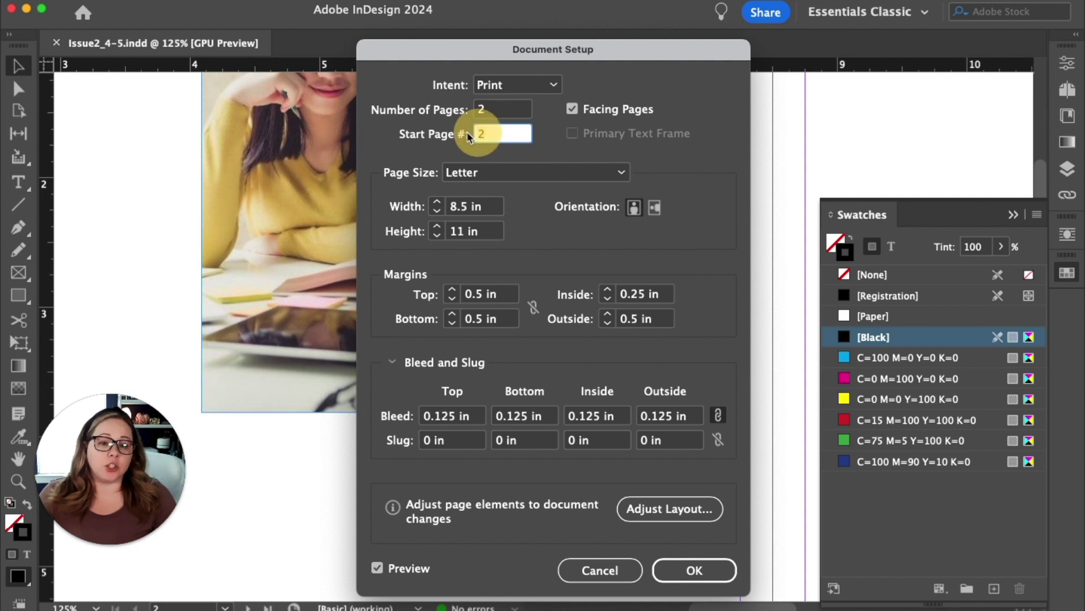
{"action": "type", "text": "4"}
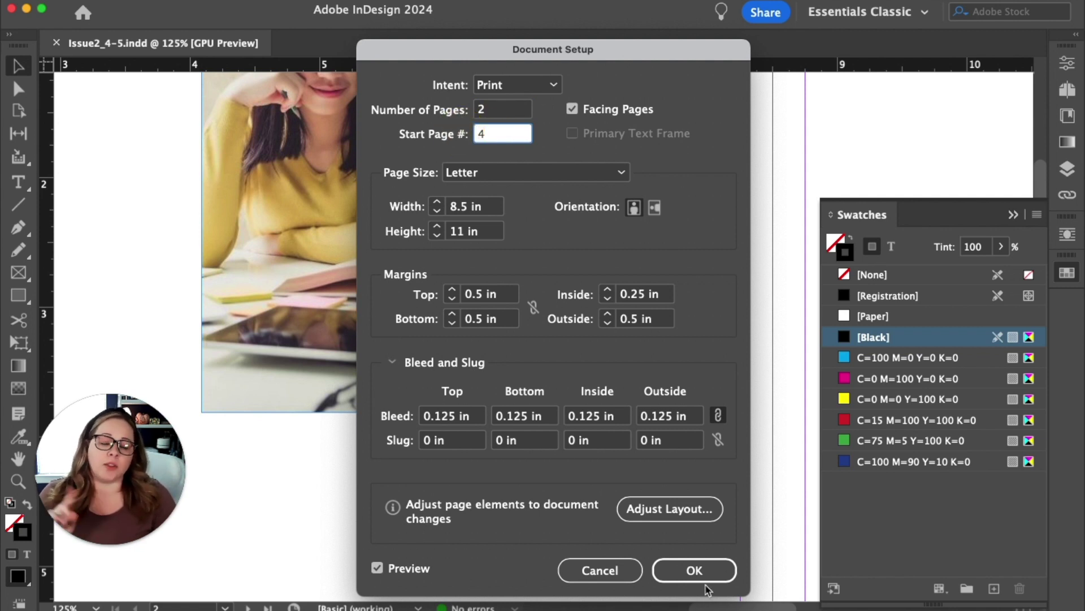
{"action": "left_click", "coordinate": [694, 570]}
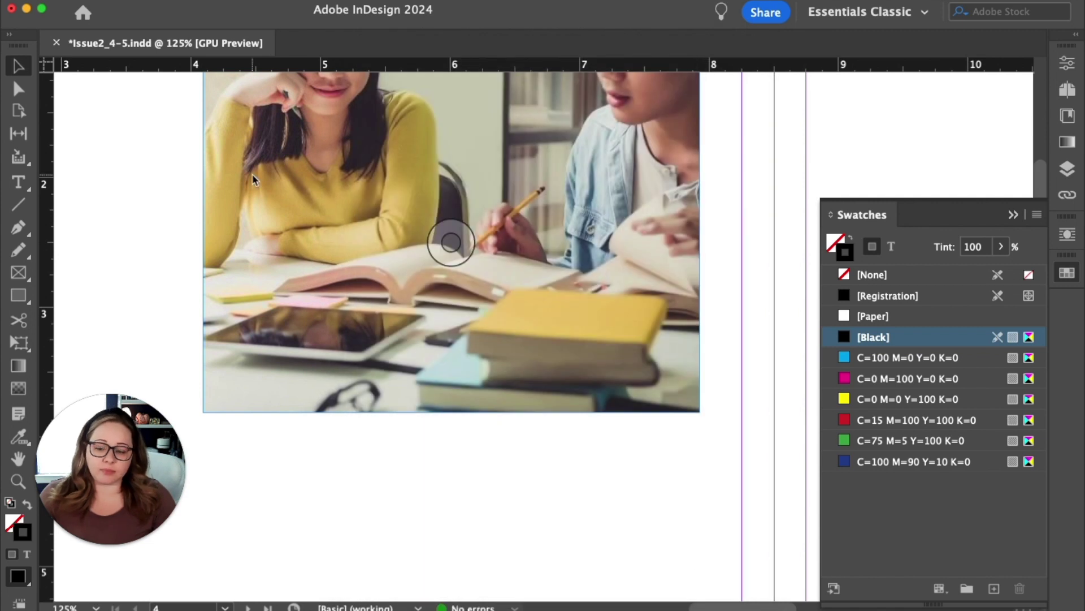
{"action": "key", "text": "super+s"}
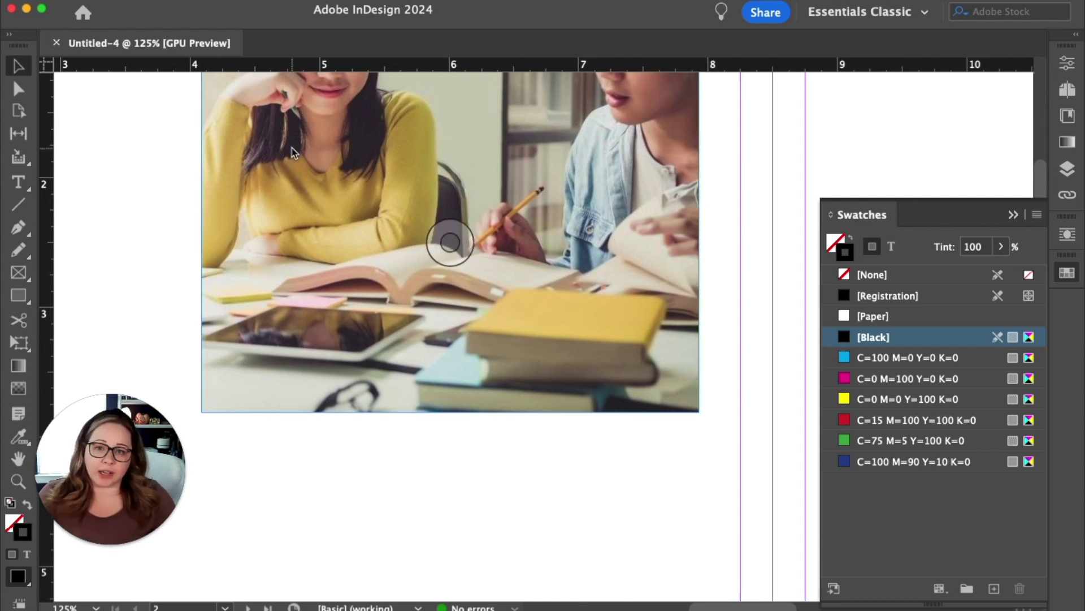
Delete the photo from the left page of the new untitled document and fit the page in the window.
{"action": "left_click", "coordinate": [491, 225]}
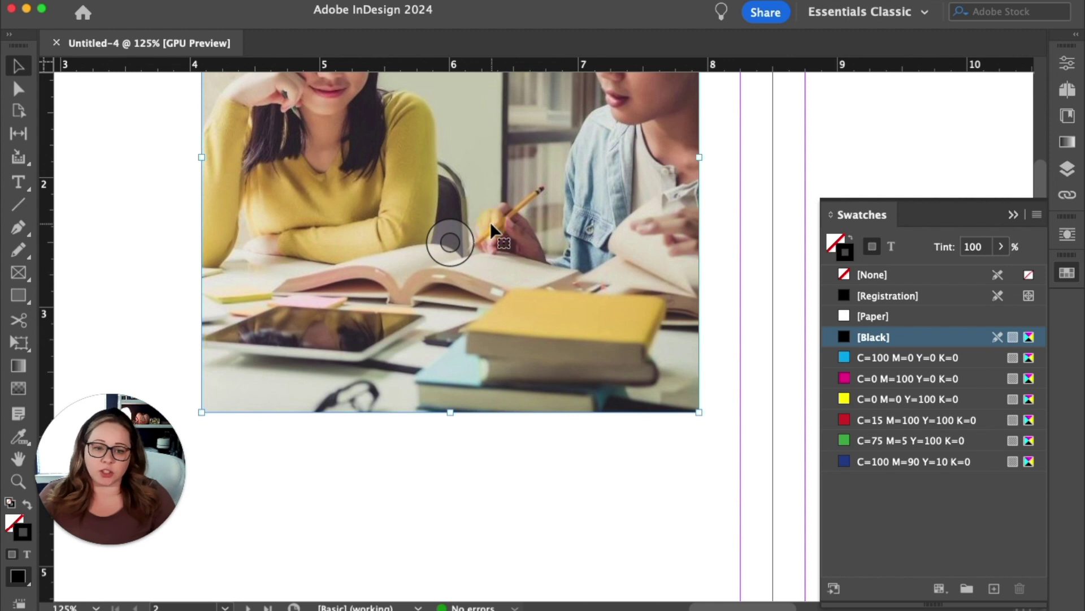
{"action": "key", "text": "BackSpace"}
{"action": "key", "text": "super+0"}
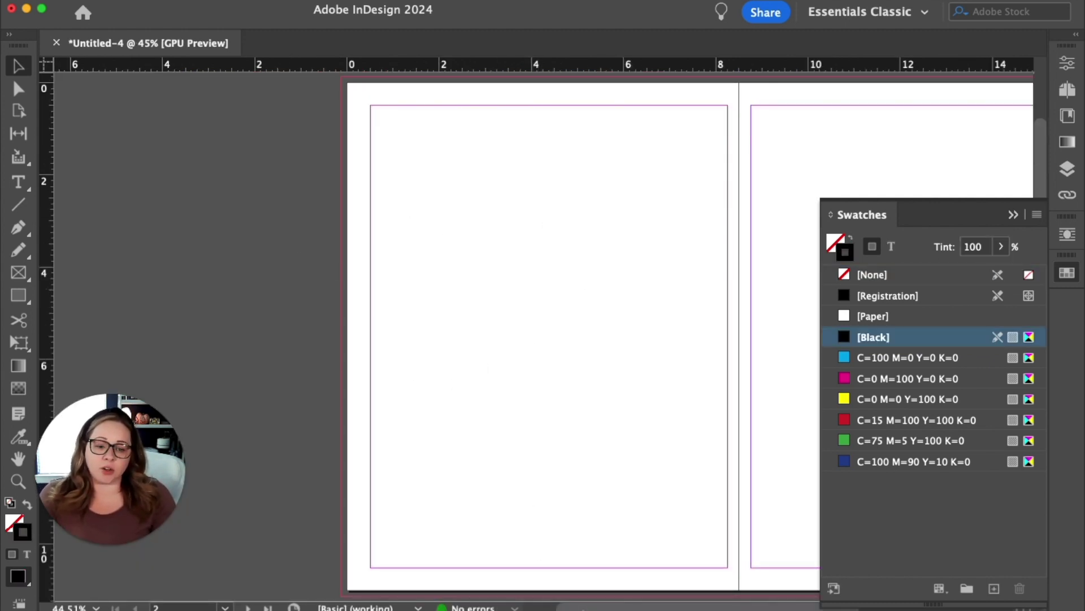
Set the untitled document's number of pages to 1 and its start page number to 1 in Document Setup.
{"action": "scroll", "coordinate": [671, 577], "scroll_direction": "right", "scroll_amount": 4}
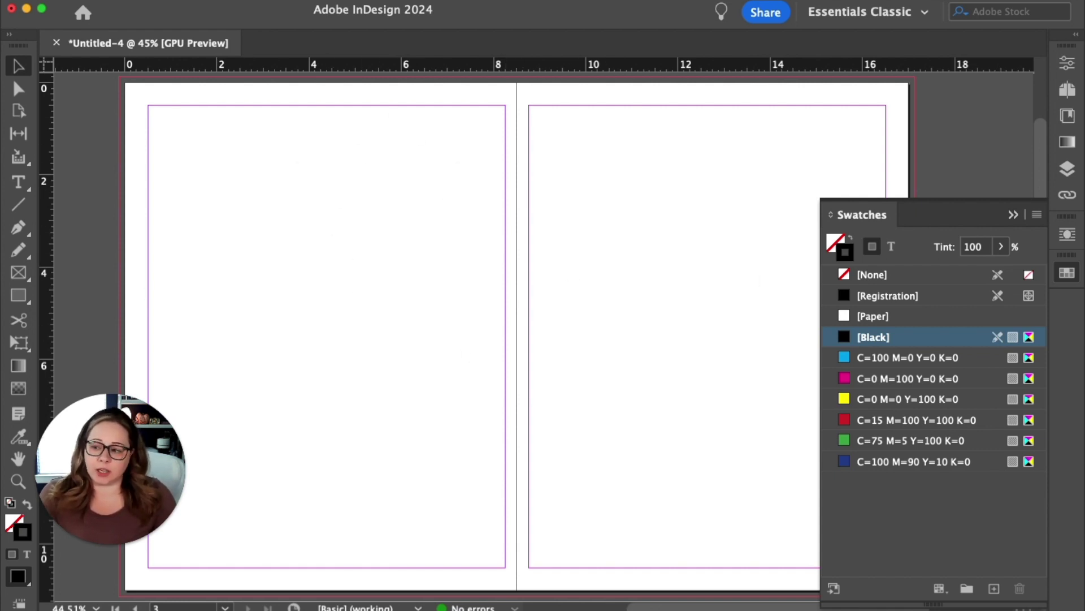
{"action": "key", "text": "super+alt+p"}
{"action": "left_click_drag", "start_coordinate": [639, 46], "coordinate": [633, 16]}
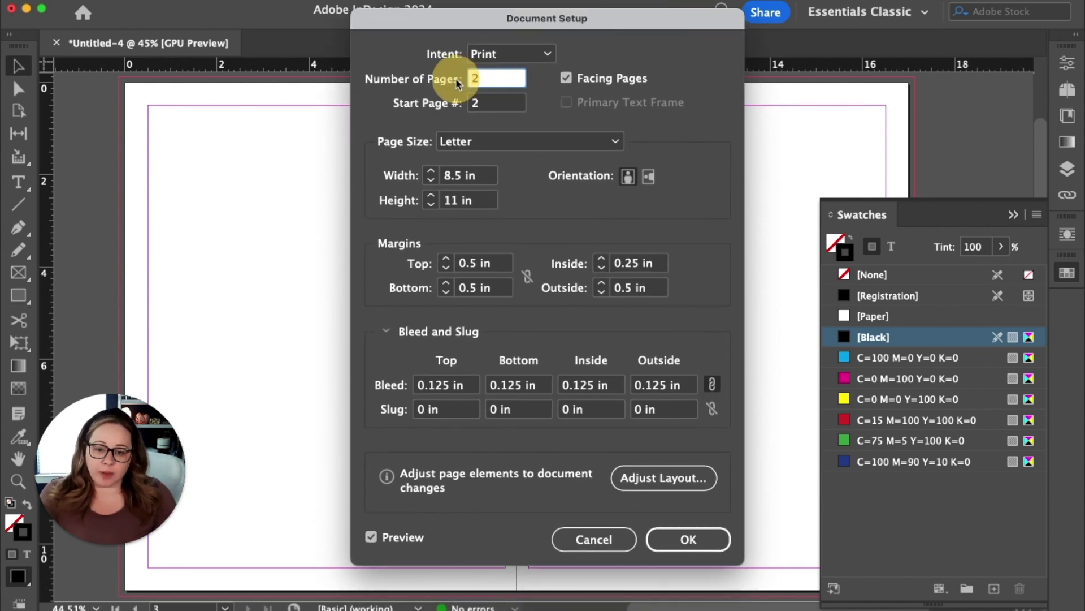
{"action": "type", "text": "1"}
{"action": "double_click", "coordinate": [482, 103]}
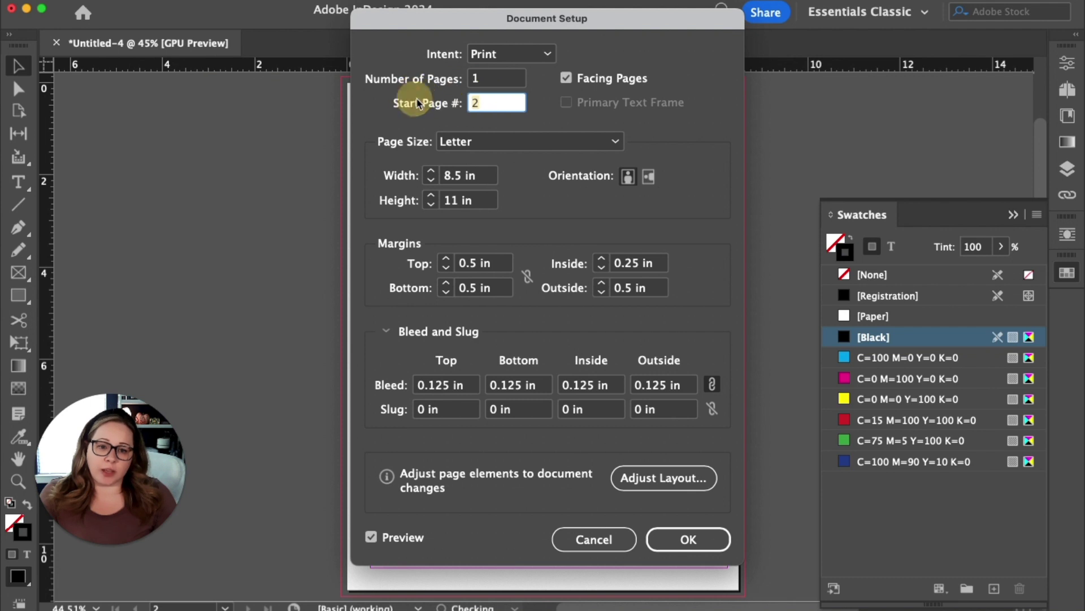
{"action": "type", "text": "1"}
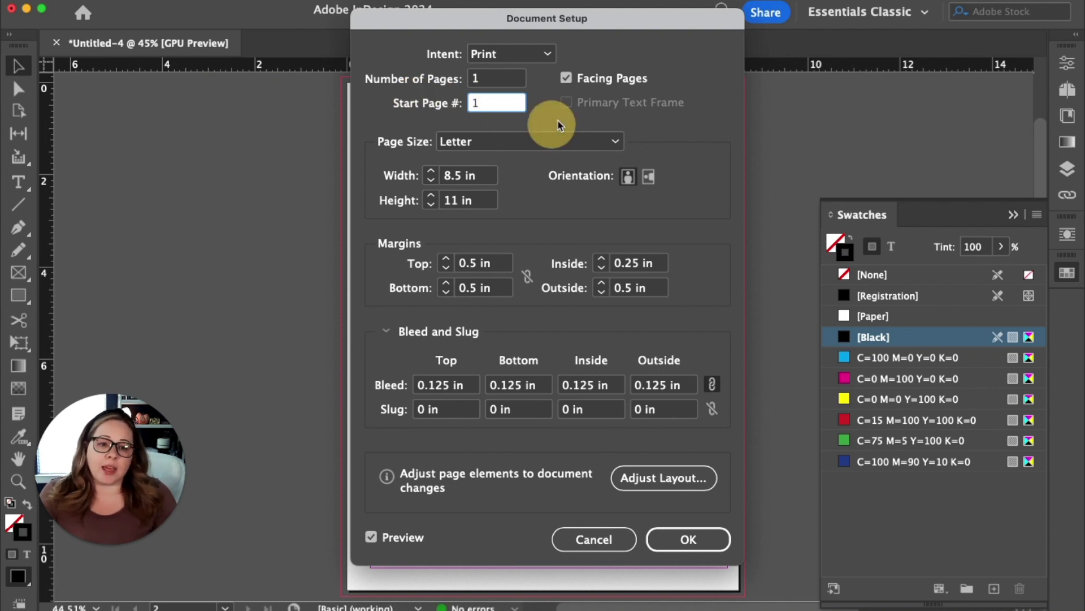
{"action": "left_click", "coordinate": [688, 539]}
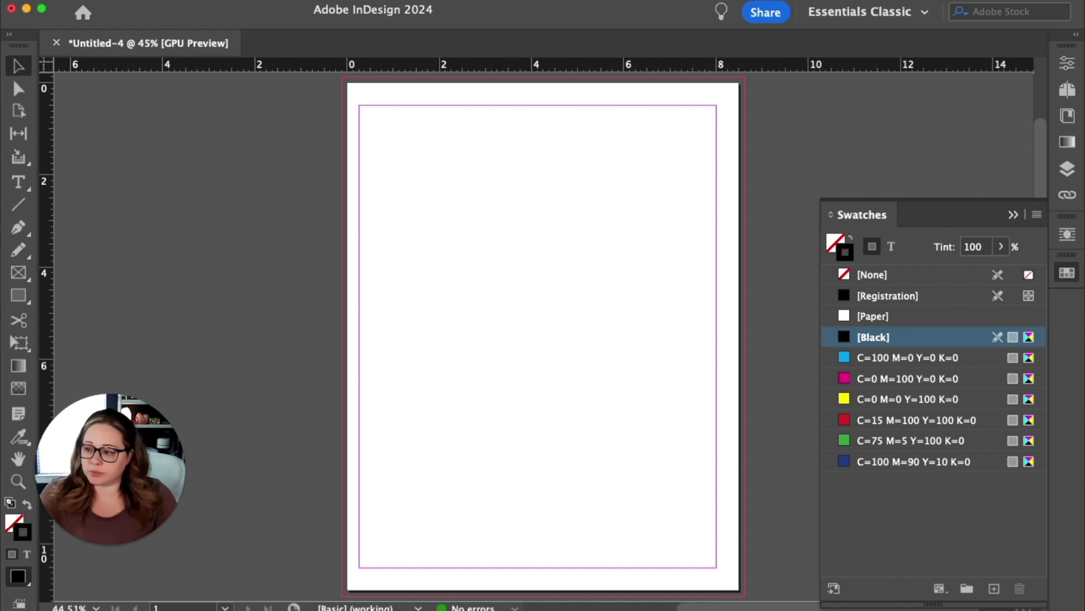
Set the document's inside margin to 0.5 in in Document Setup.
{"action": "key", "text": "super+alt+p"}
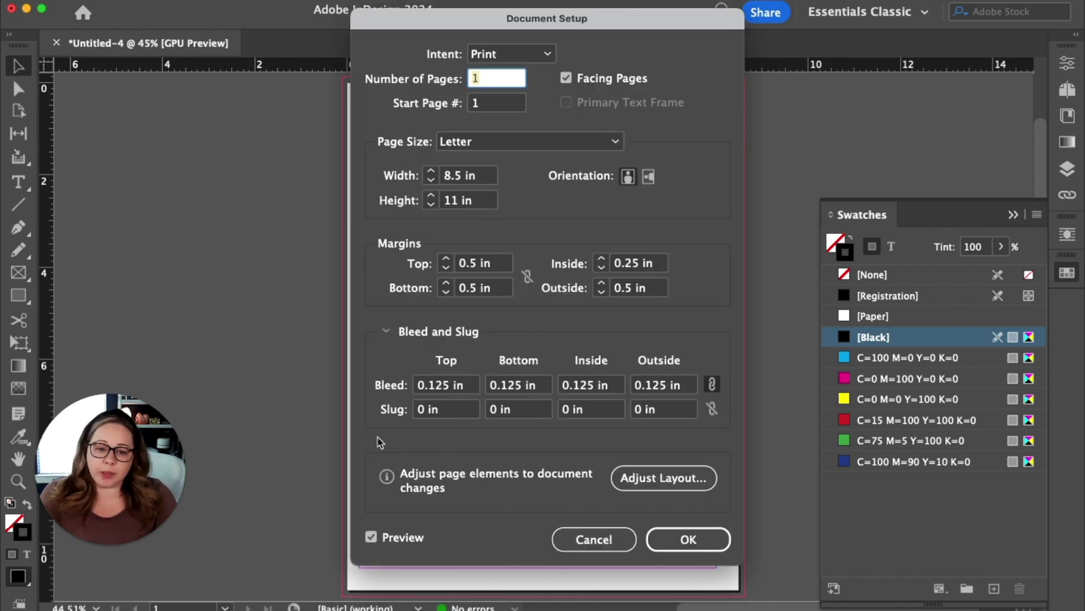
{"action": "left_click", "coordinate": [631, 264]}
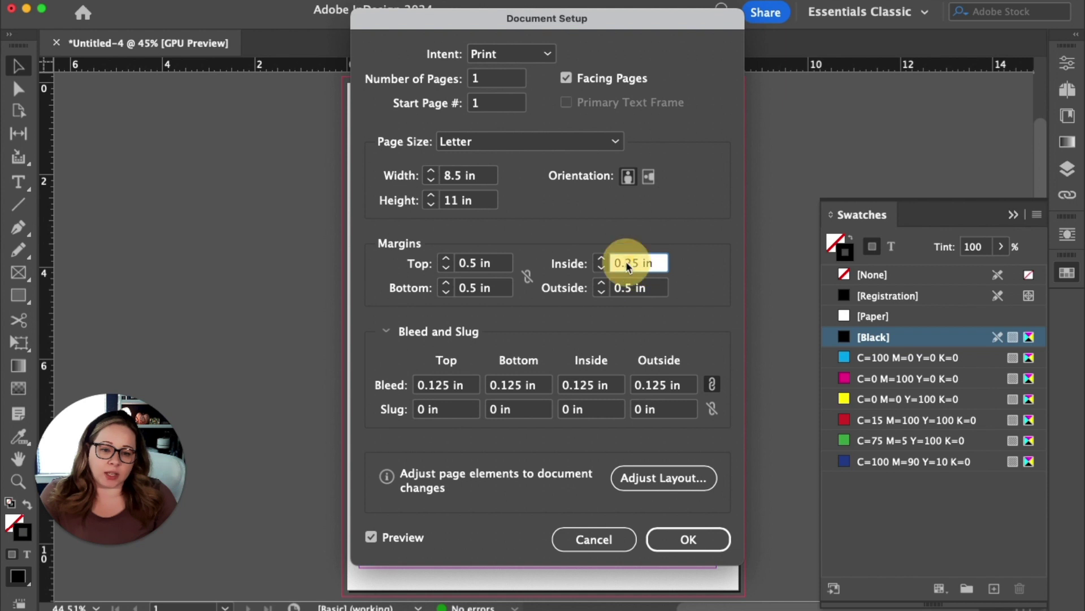
{"action": "key", "text": "BackSpace"}
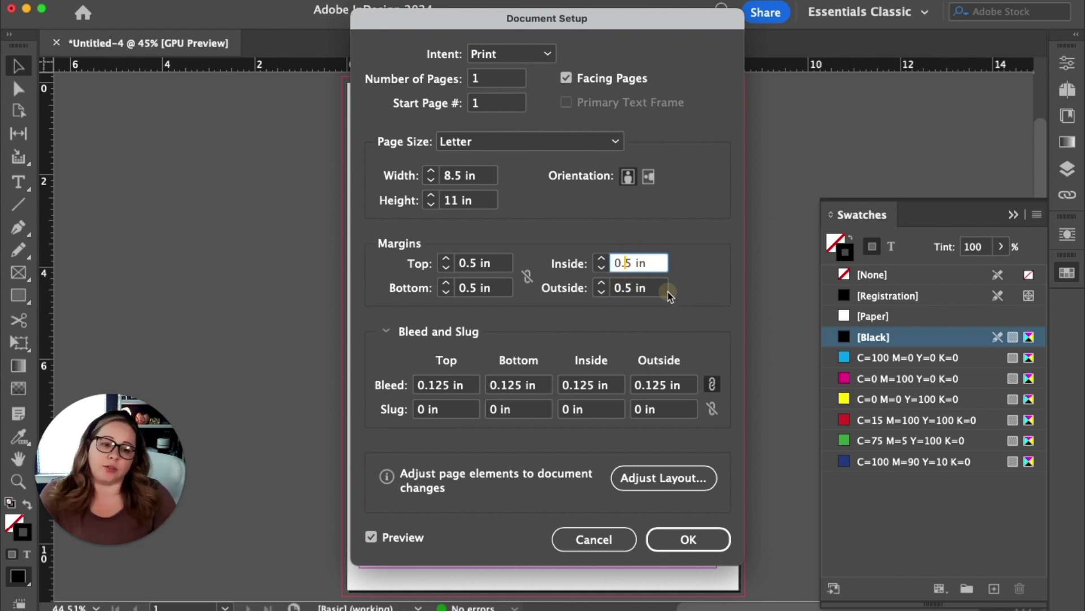
{"action": "left_click", "coordinate": [647, 288]}
{"action": "left_click", "coordinate": [688, 538]}
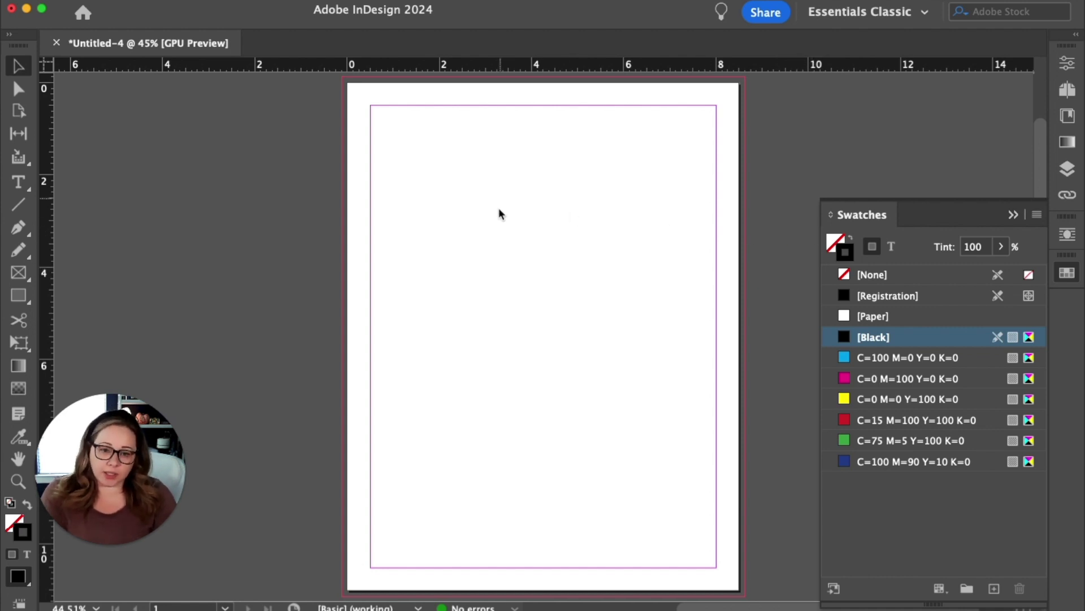
Save the single-page document as Issue2_1 in the Sample Newspaper folder.
{"action": "key", "text": "super+s"}
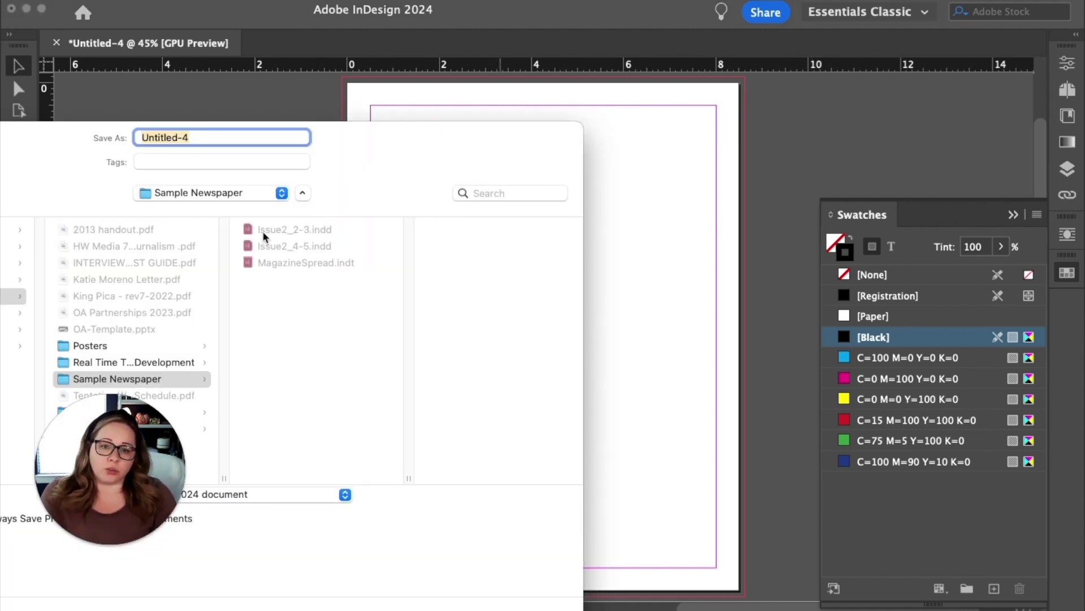
{"action": "left_click", "coordinate": [263, 229]}
{"action": "left_click", "coordinate": [192, 140]}
{"action": "left_click", "coordinate": [266, 225]}
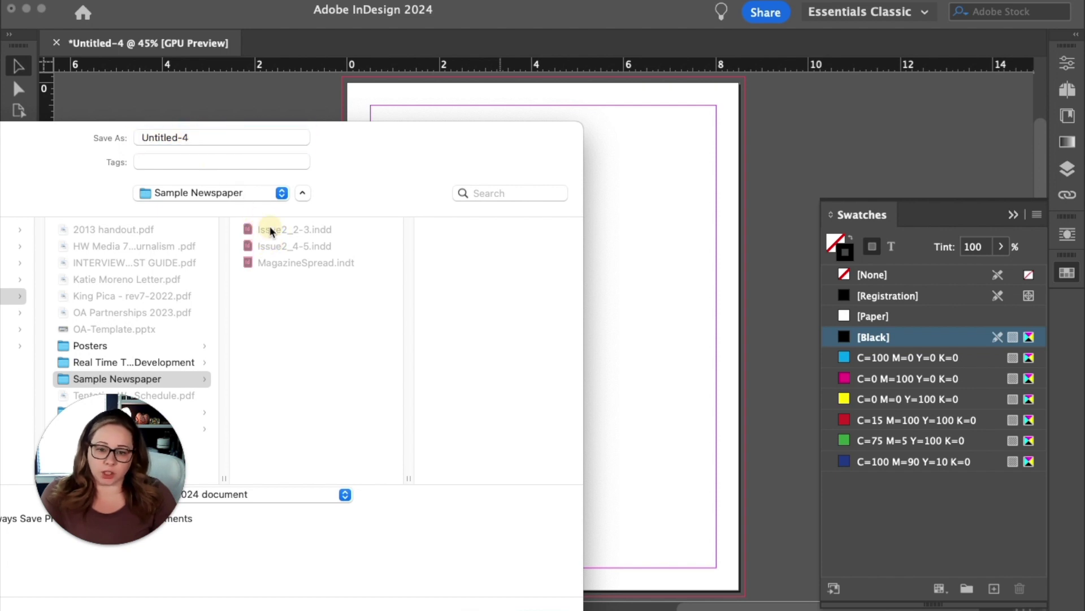
{"action": "left_click", "coordinate": [213, 138]}
{"action": "key", "text": "BackSpace"}
{"action": "key", "text": "BackSpace"}
{"action": "key", "text": "BackSpace"}
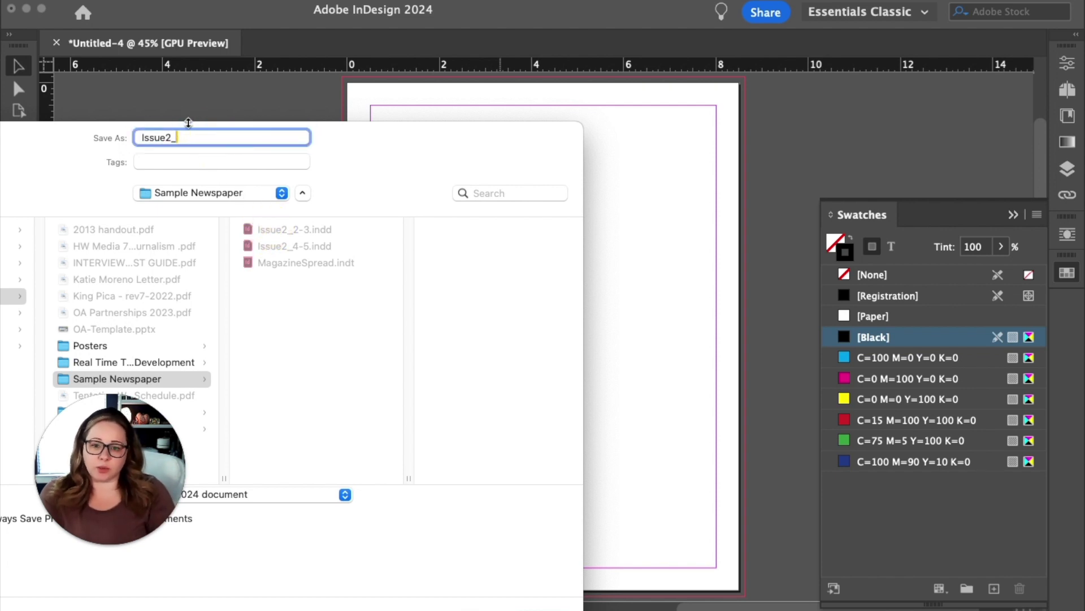
{"action": "type", "text": "1"}
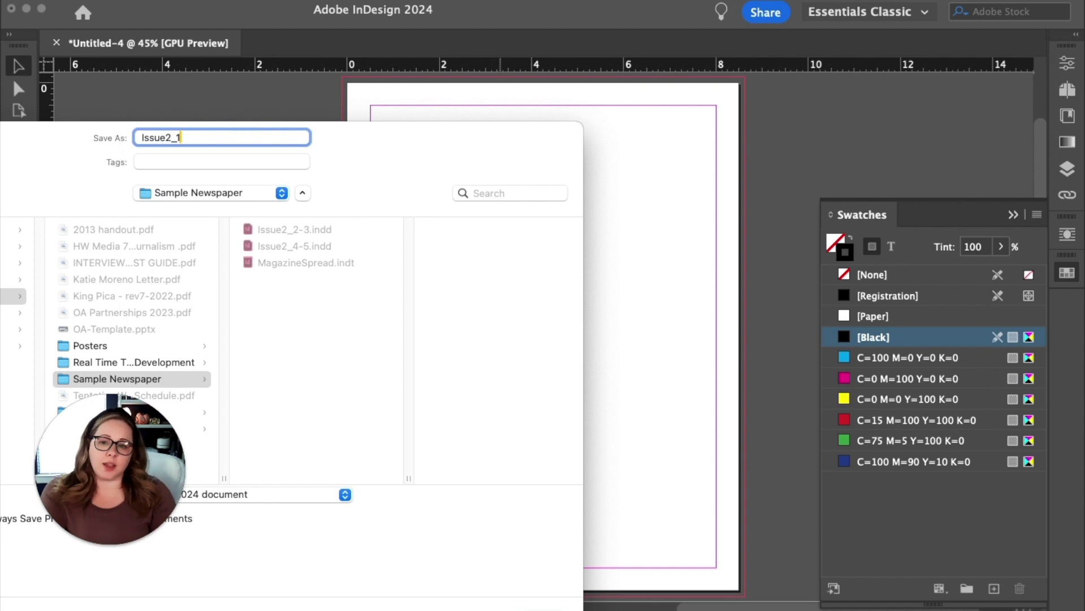
{"action": "key", "text": "Return"}
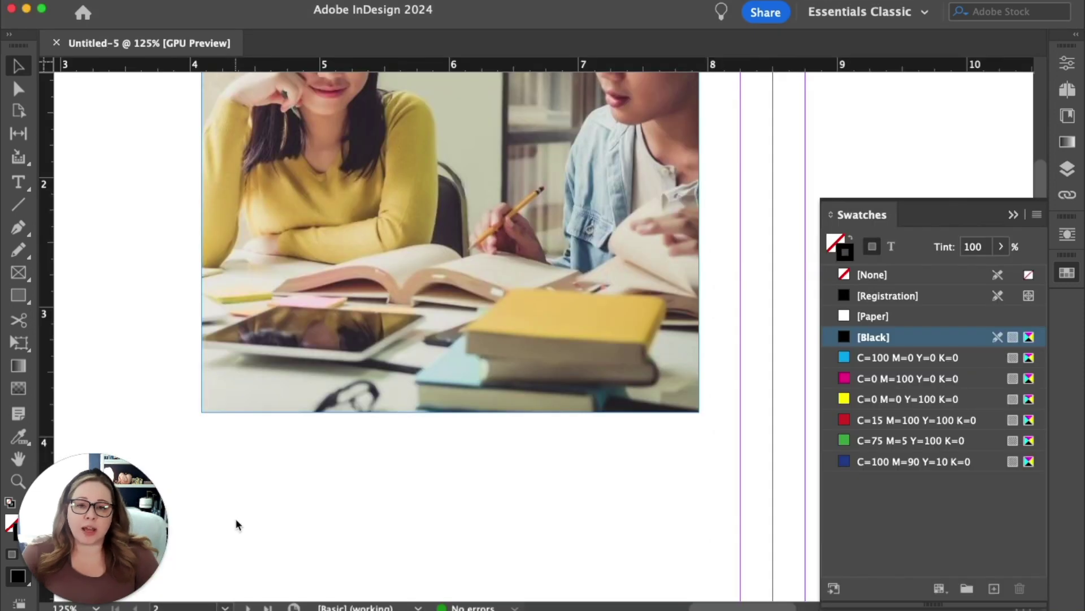
Save a copy of the Issue2_1 document as Issue2_12 in the Sample Newspaper folder.
{"action": "mouse_move", "coordinate": [342, 389]}
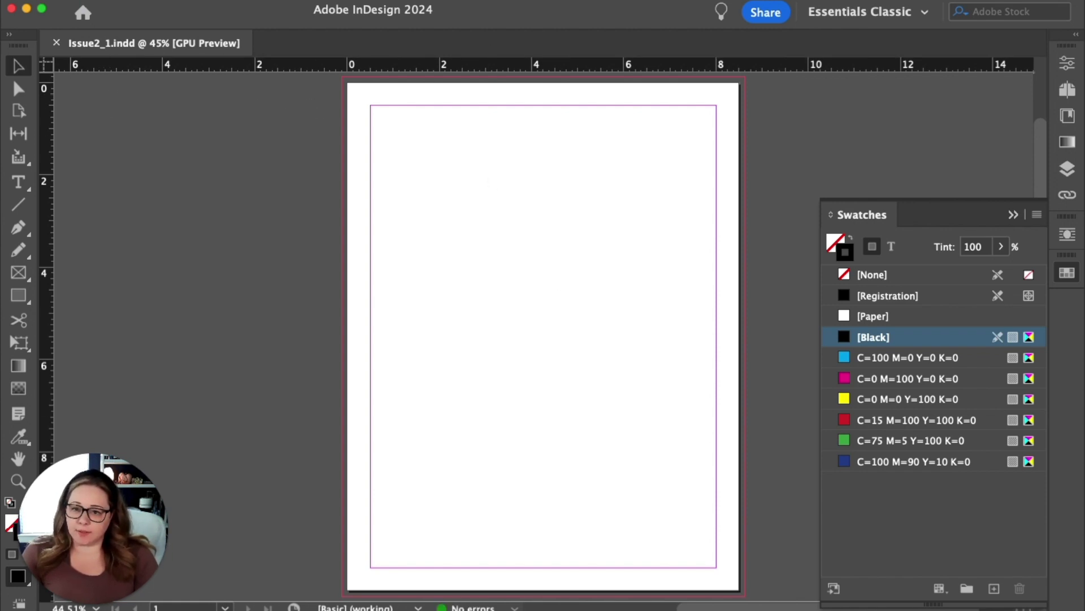
{"action": "key", "text": "super+shift+s"}
{"action": "left_click", "coordinate": [217, 130]}
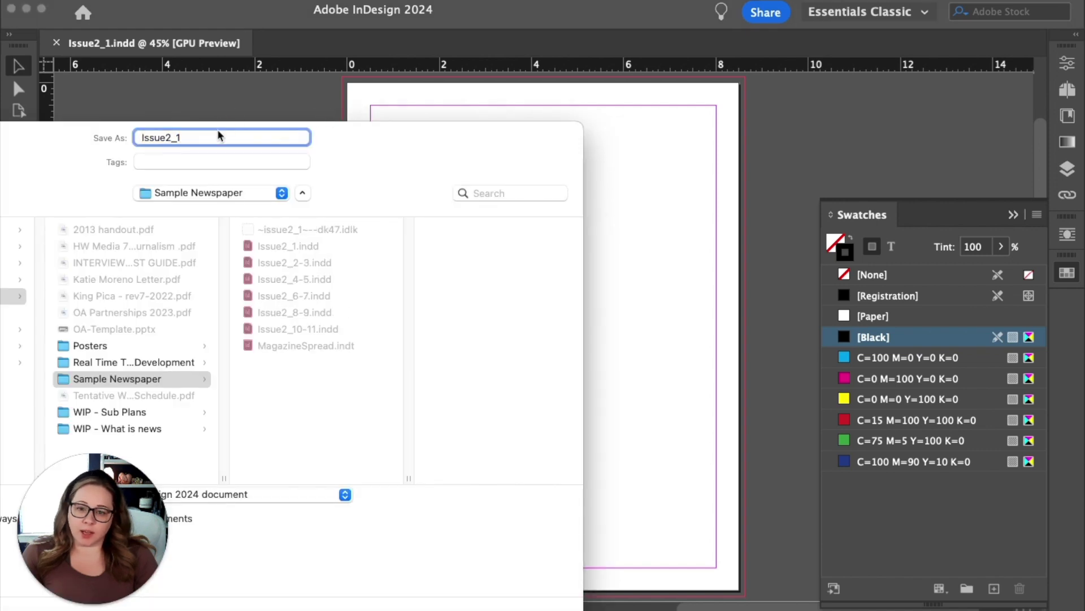
{"action": "type", "text": "2"}
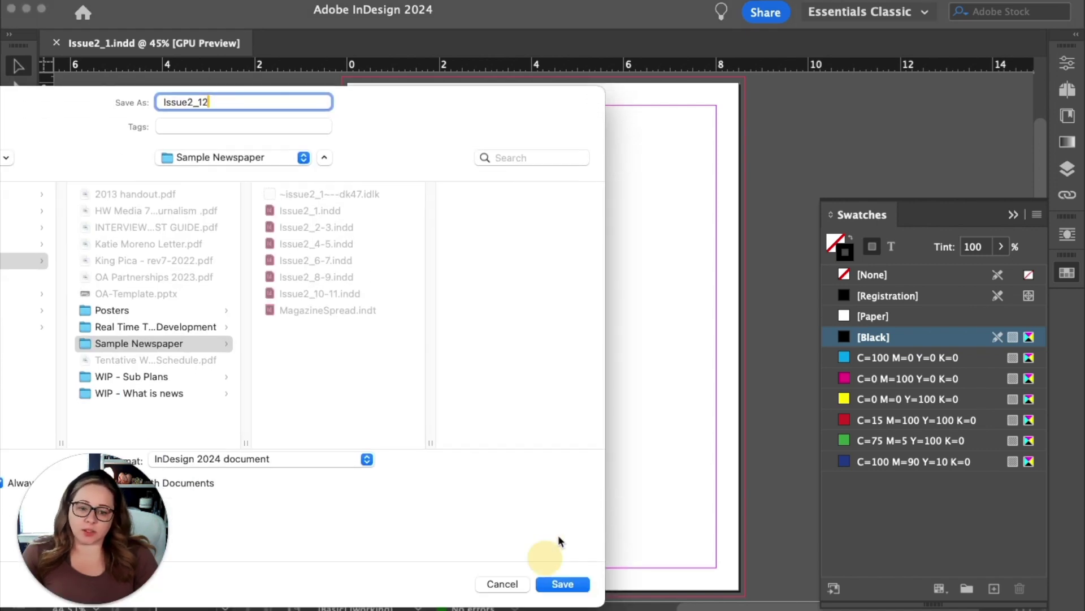
{"action": "left_click", "coordinate": [591, 530]}
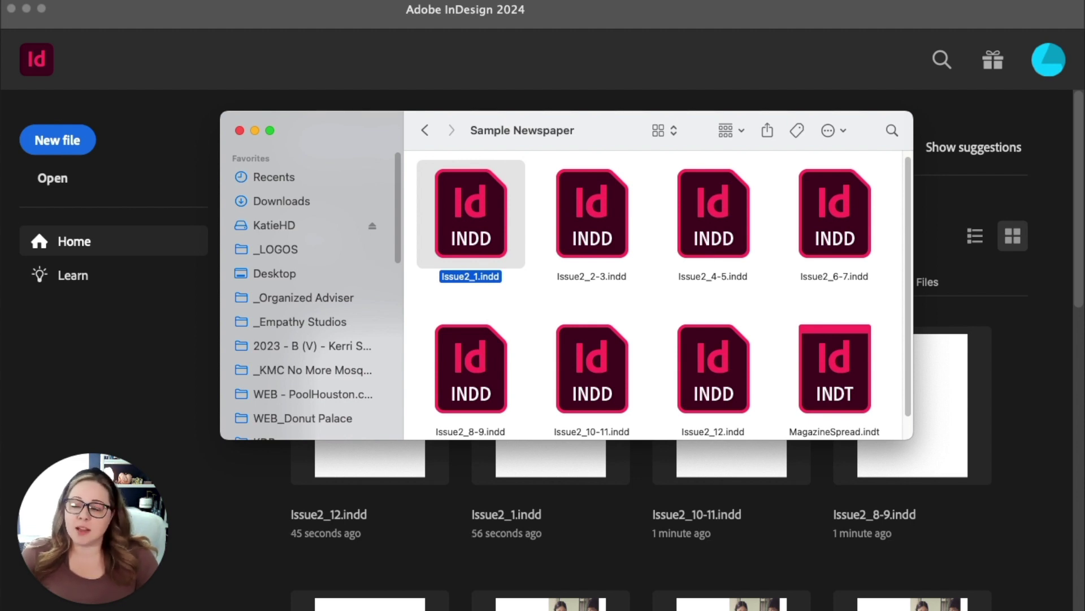
Create a new book file named Issue2 in the Sample Newspaper folder and move its panel to the middle of the workspace.
{"action": "key", "text": "Escape"}
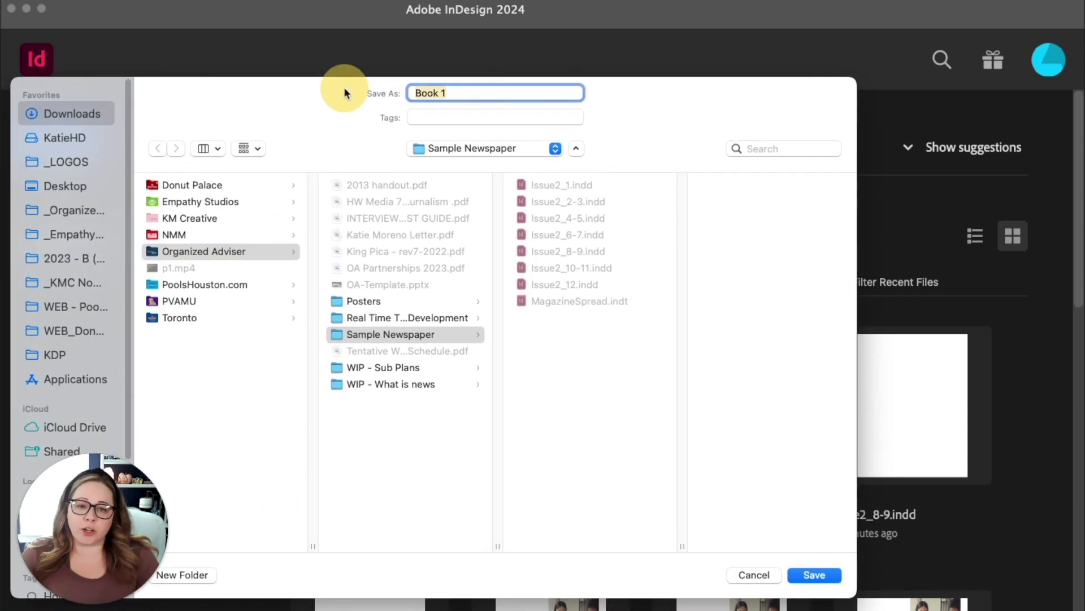
{"action": "type", "text": "Issue2"}
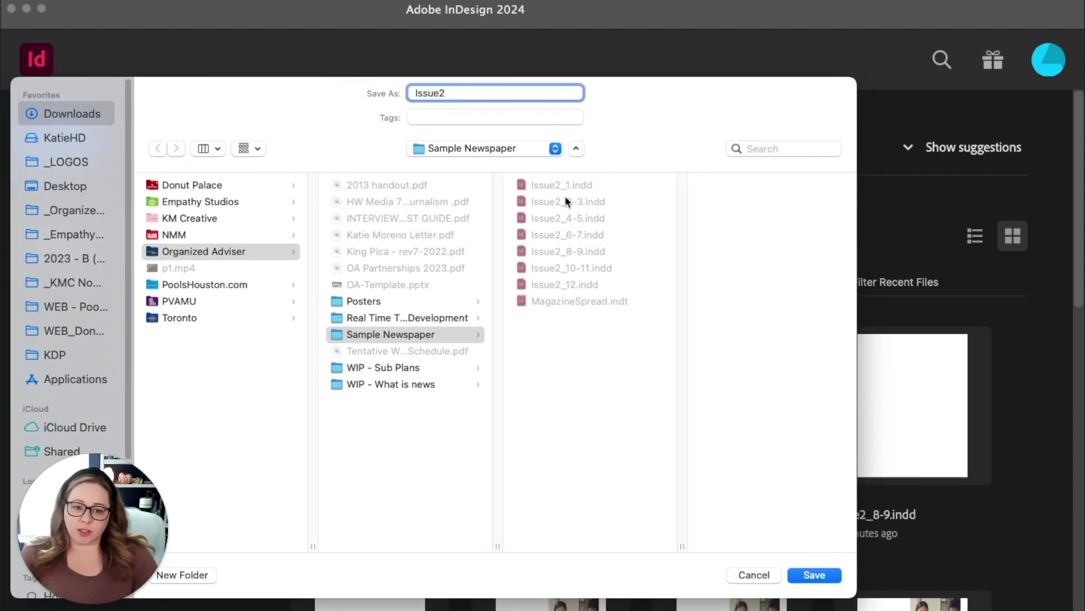
{"action": "left_click", "coordinate": [809, 576]}
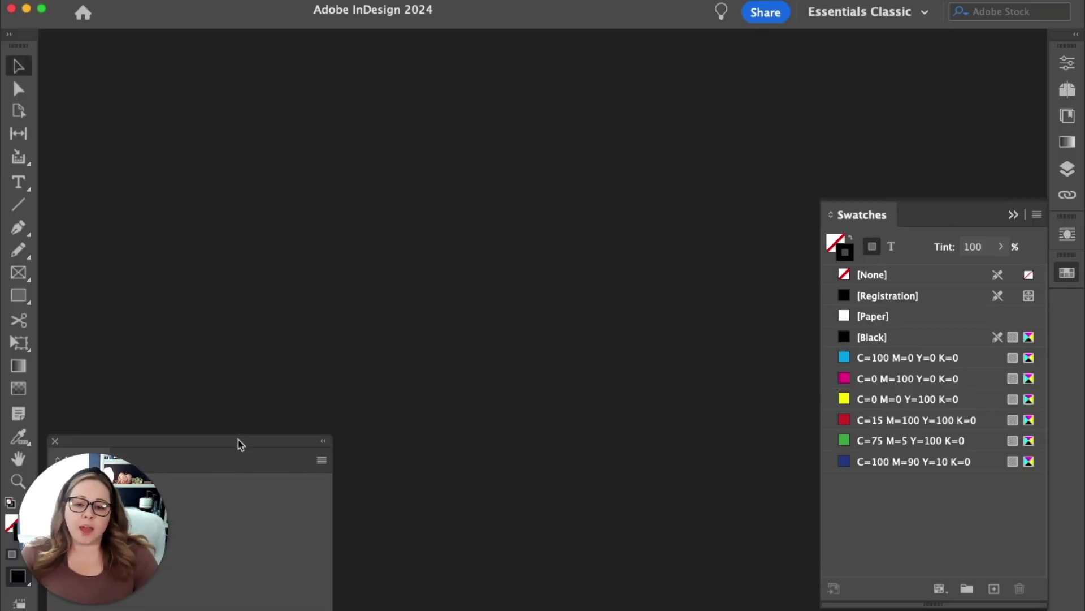
{"action": "left_click_drag", "start_coordinate": [237, 440], "coordinate": [381, 101]}
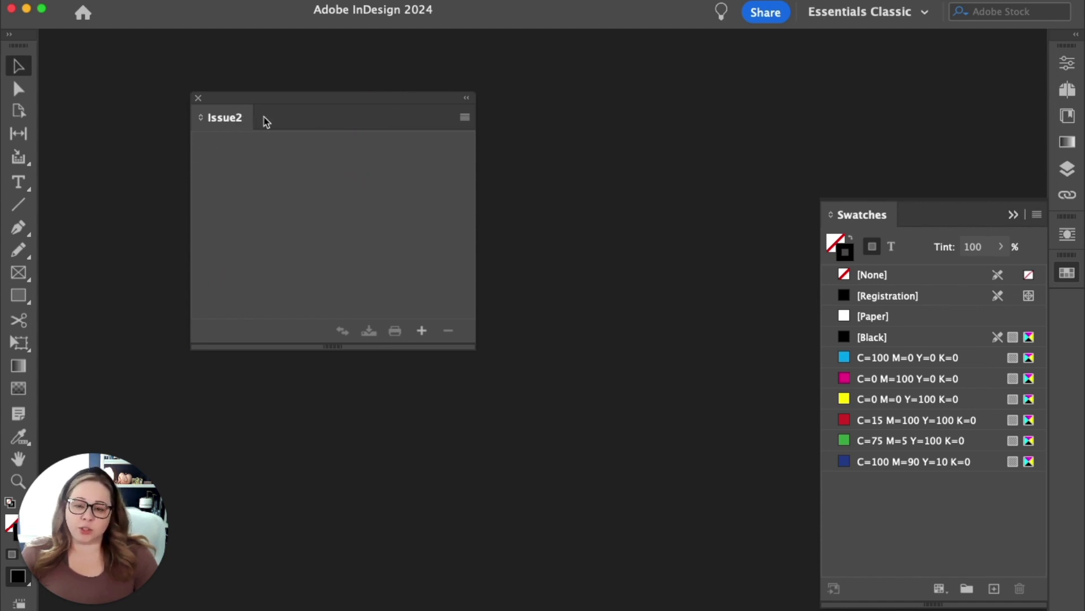
{"action": "left_click_drag", "start_coordinate": [281, 104], "coordinate": [448, 130]}
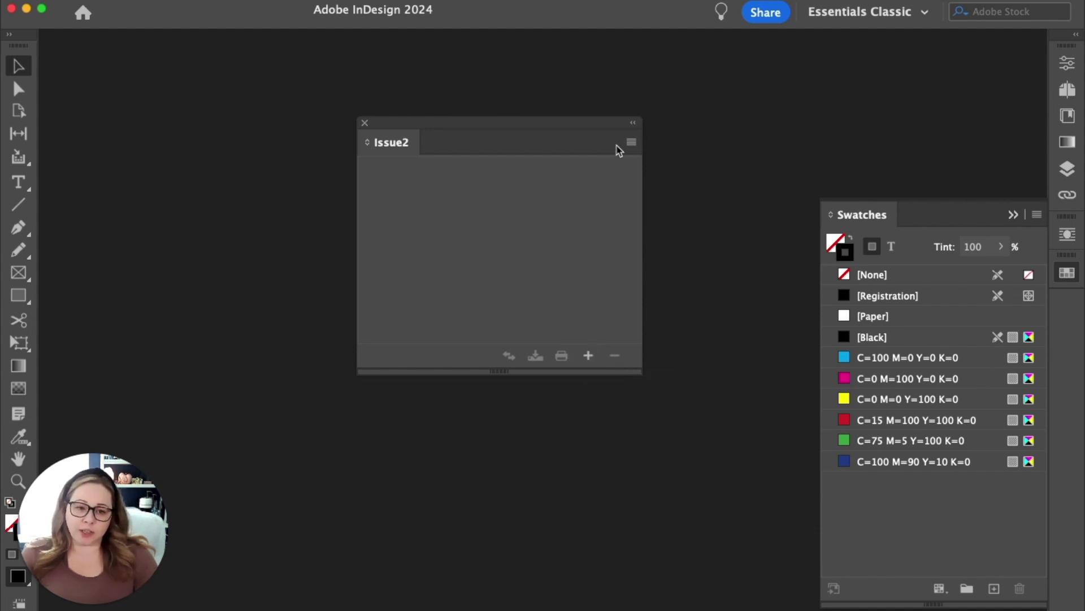
Add all seven issue documents, from Issue2_1 through Issue2_12, to the Issue2 book.
{"action": "left_click", "coordinate": [633, 144]}
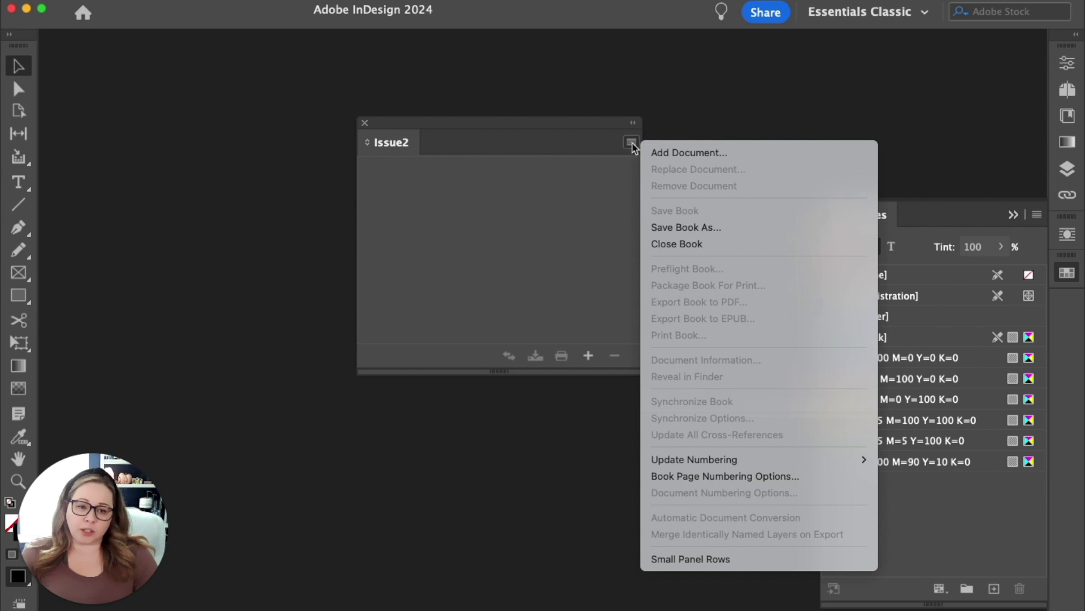
{"action": "left_click", "coordinate": [578, 300]}
{"action": "left_click", "coordinate": [587, 357]}
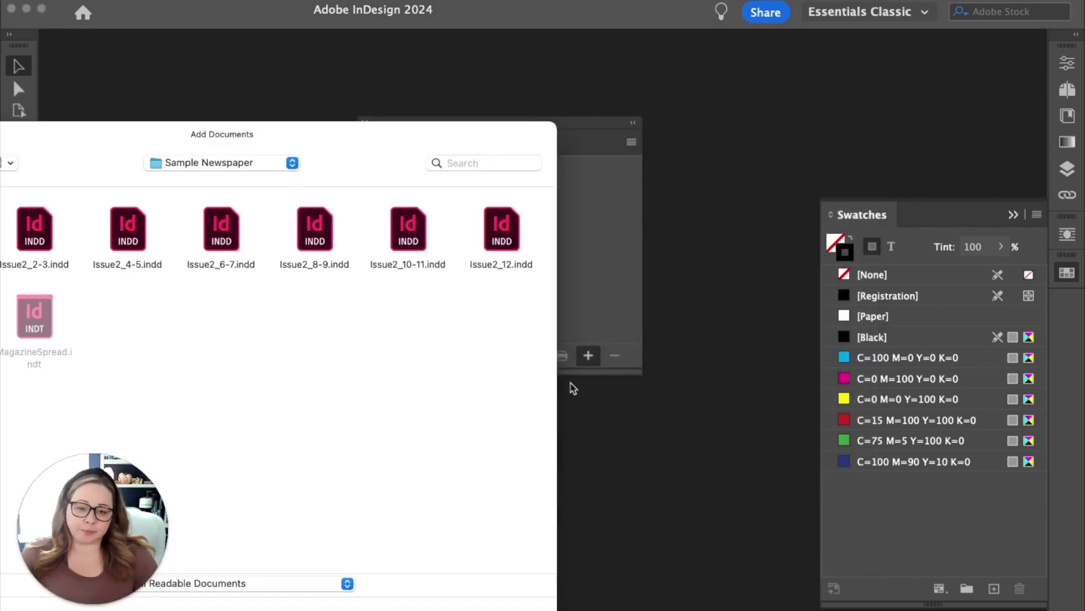
{"action": "left_click", "coordinate": [142, 143]}
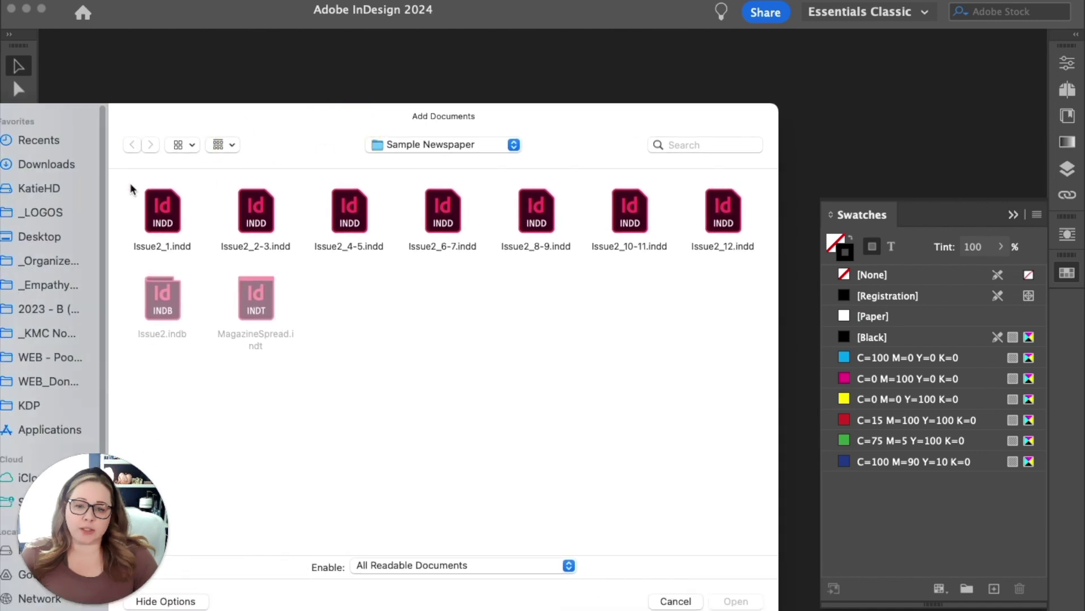
{"action": "left_click_drag", "start_coordinate": [130, 184], "coordinate": [785, 235]}
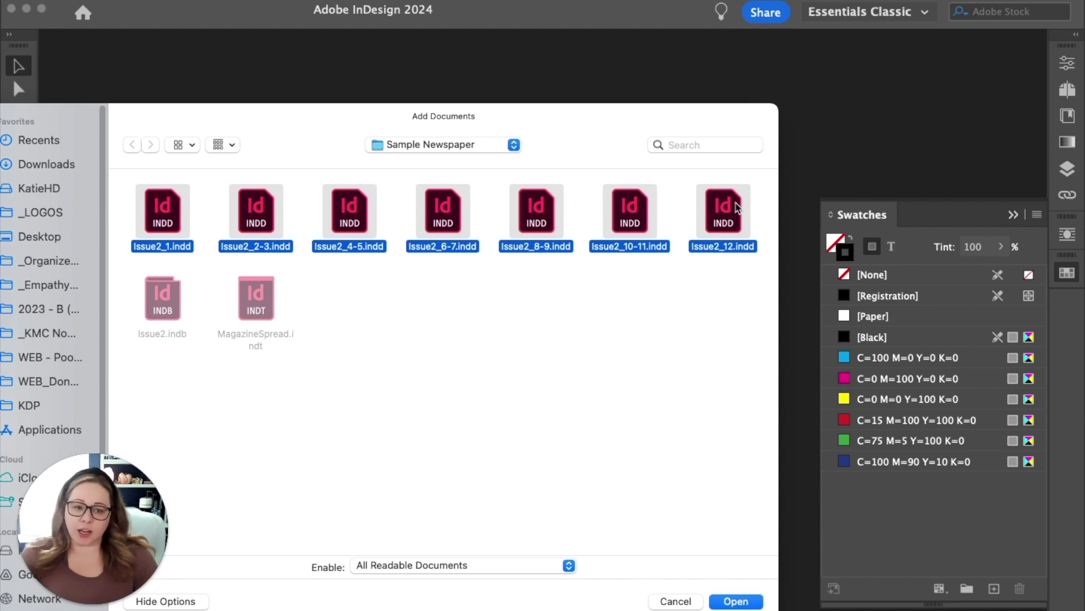
{"action": "left_click", "coordinate": [724, 603]}
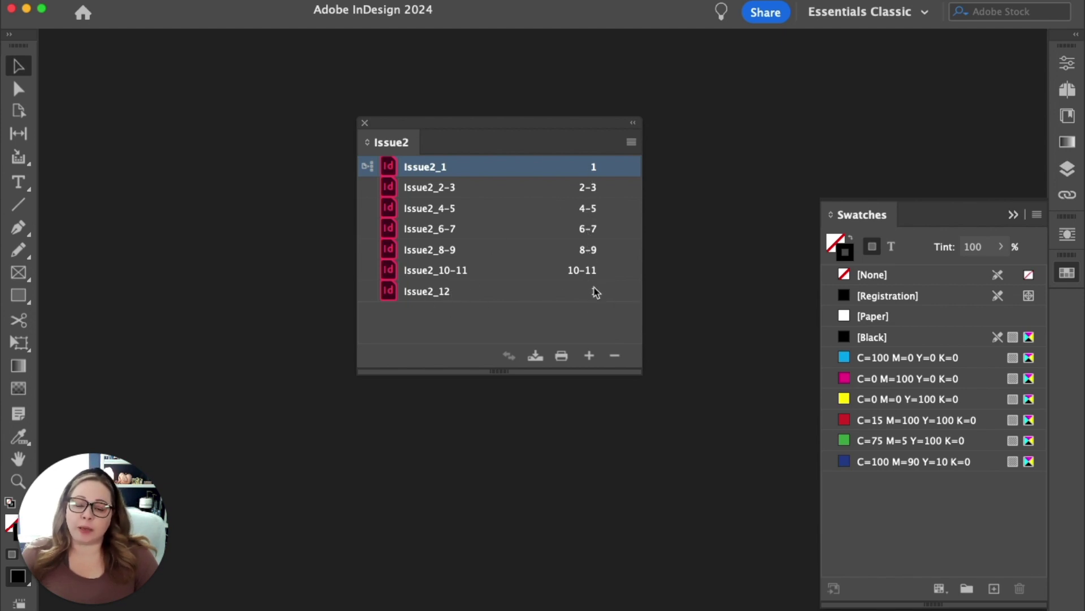
Open Issue2_12 from the book, set its start page number to 12 in Document Setup, and save and close it.
{"action": "double_click", "coordinate": [438, 291]}
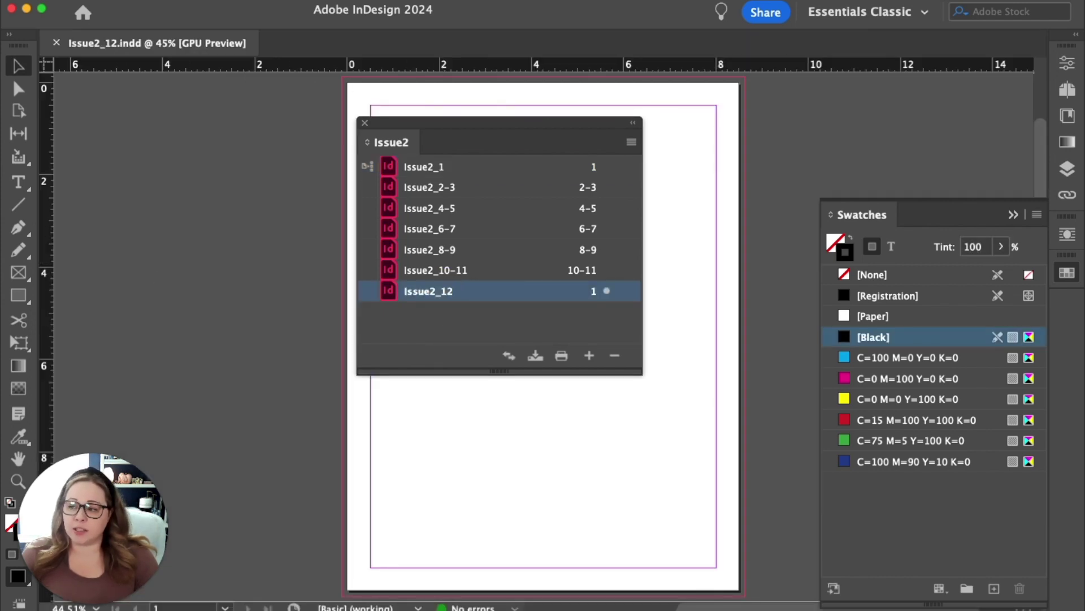
{"action": "key", "text": "super+alt+p"}
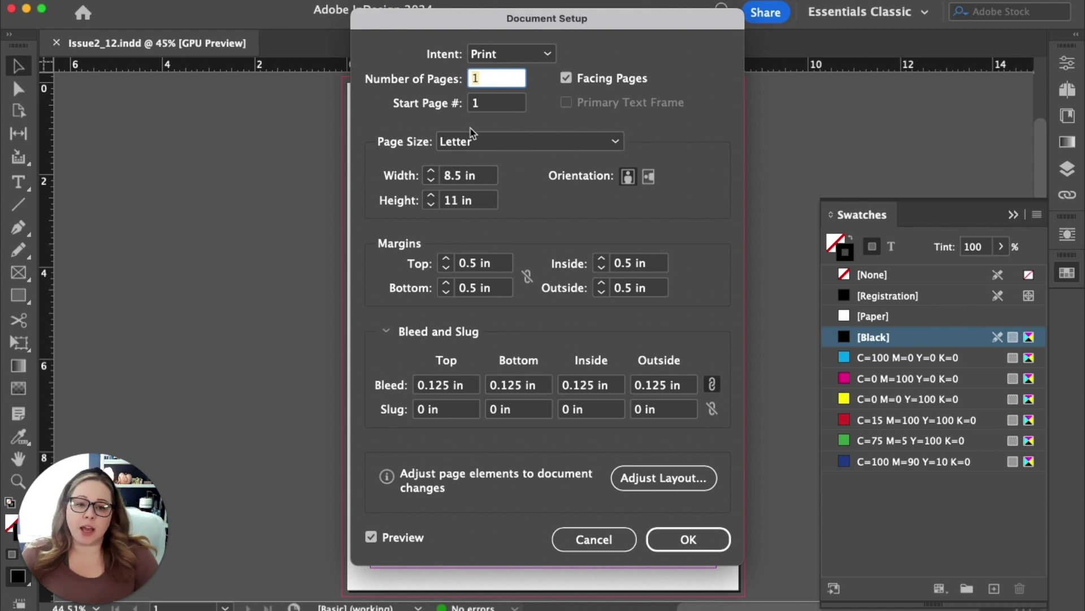
{"action": "left_click", "coordinate": [493, 102]}
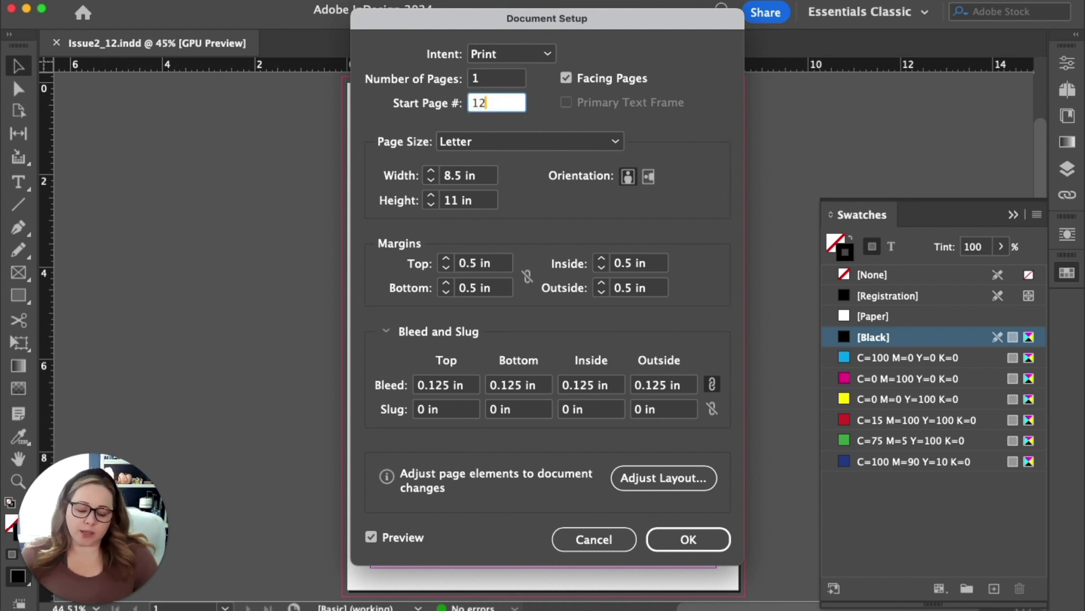
{"action": "type", "text": "2"}
{"action": "left_click", "coordinate": [679, 538]}
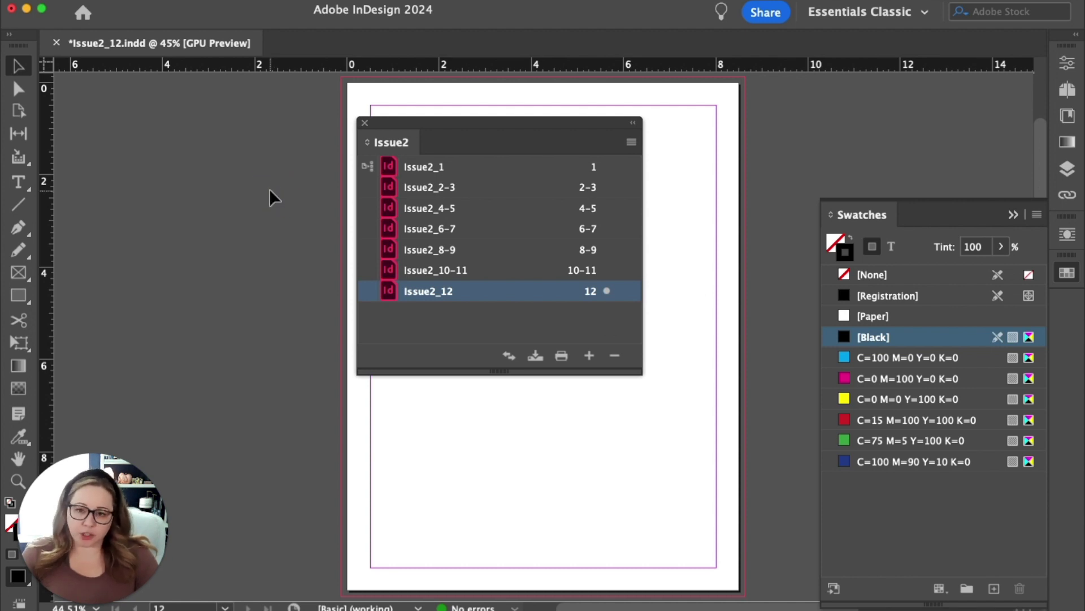
{"action": "left_click", "coordinate": [56, 43]}
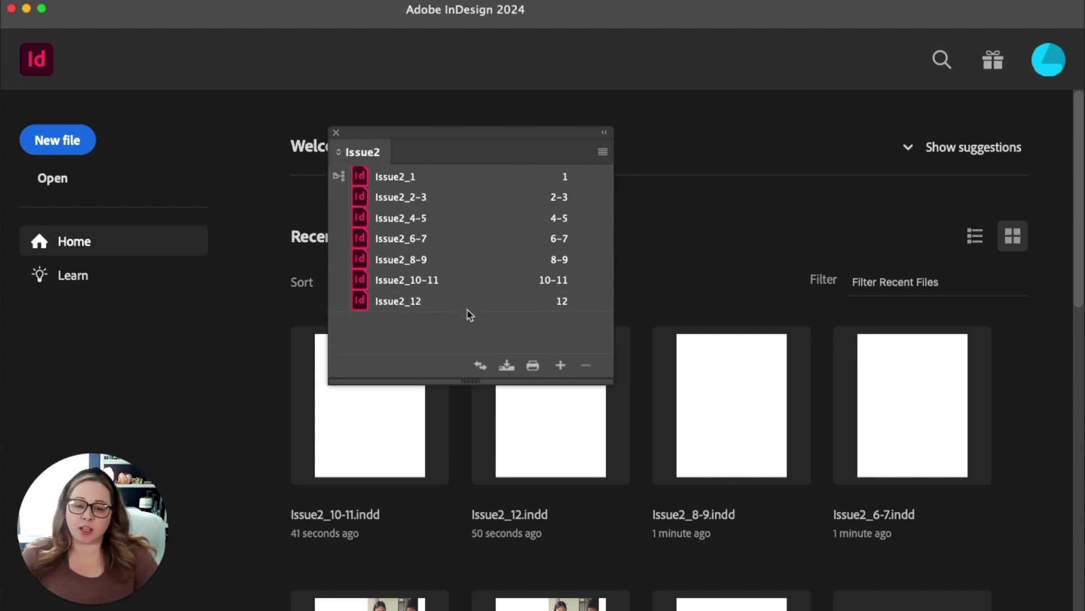
Select all documents in the Issue2 book and set up their PDF export as Issue2 in Adobe PDF (Print) format in the Sample Newspaper folder.
{"action": "left_click", "coordinate": [479, 182]}
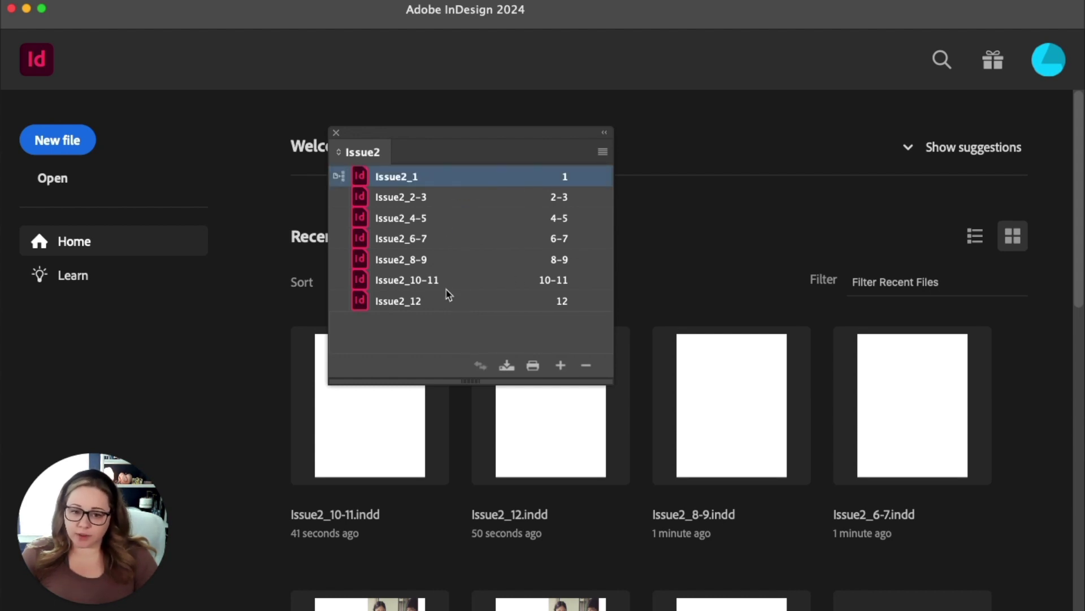
{"action": "left_click", "coordinate": [447, 301], "text": "shift"}
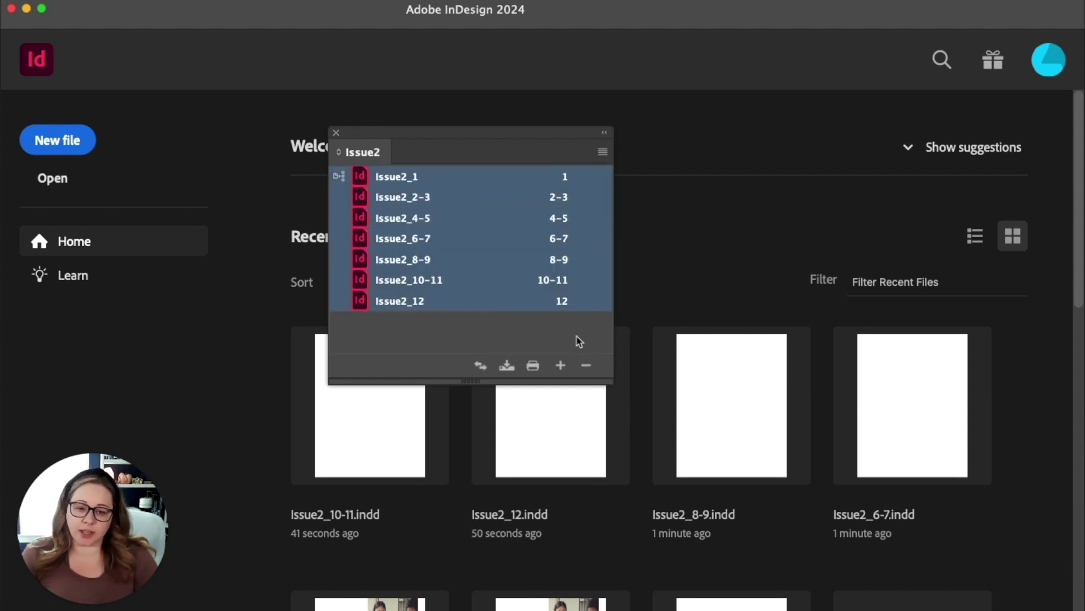
{"action": "left_click", "coordinate": [602, 152]}
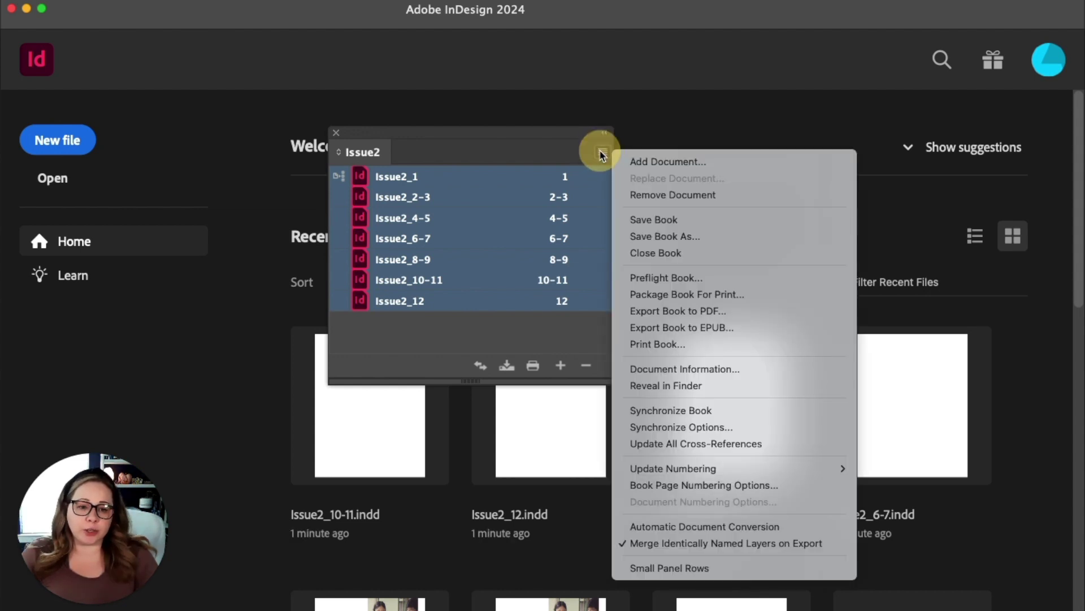
{"action": "left_click", "coordinate": [711, 311]}
{"action": "left_click", "coordinate": [283, 66]}
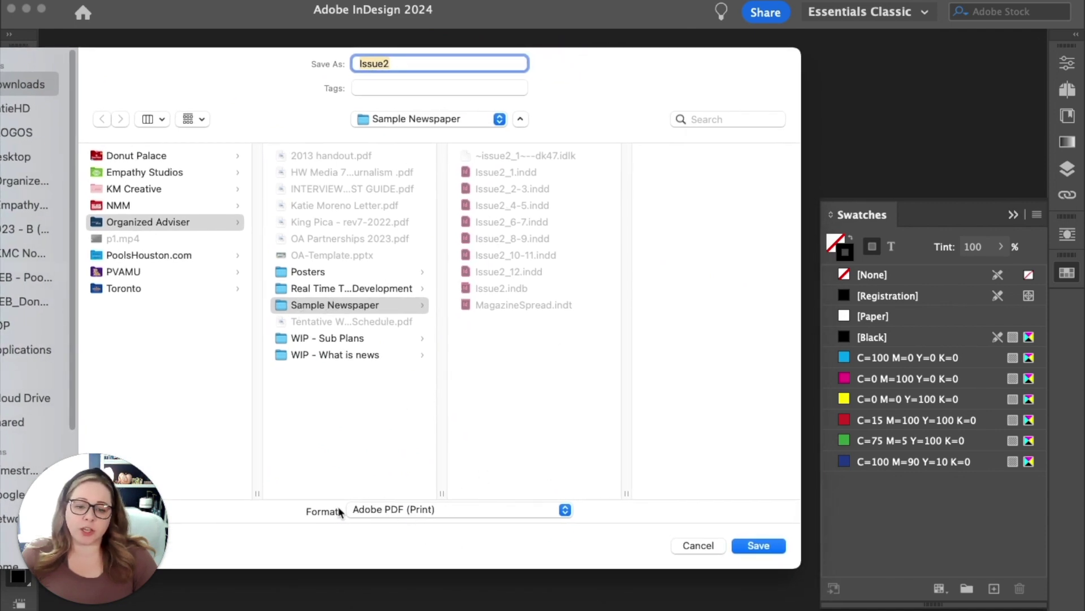
{"action": "left_click", "coordinate": [387, 508]}
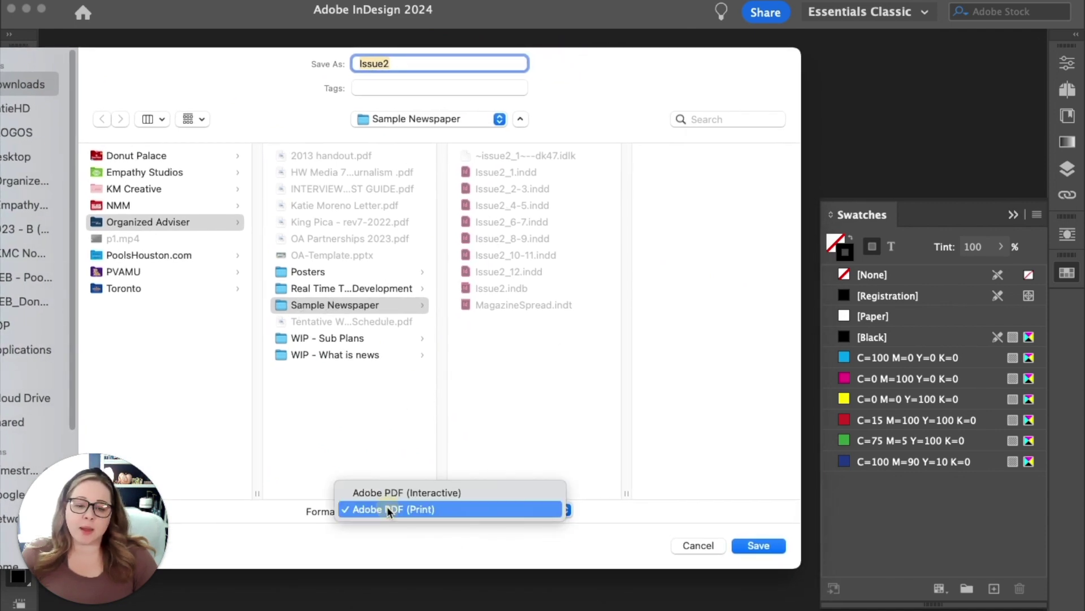
{"action": "left_click", "coordinate": [430, 508]}
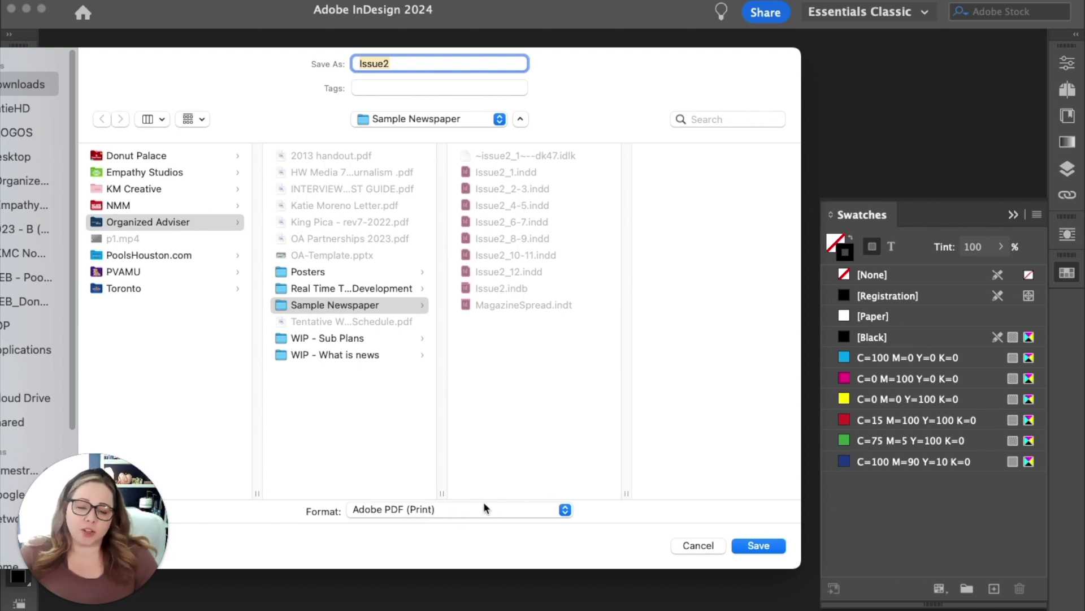
{"action": "left_click", "coordinate": [758, 545]}
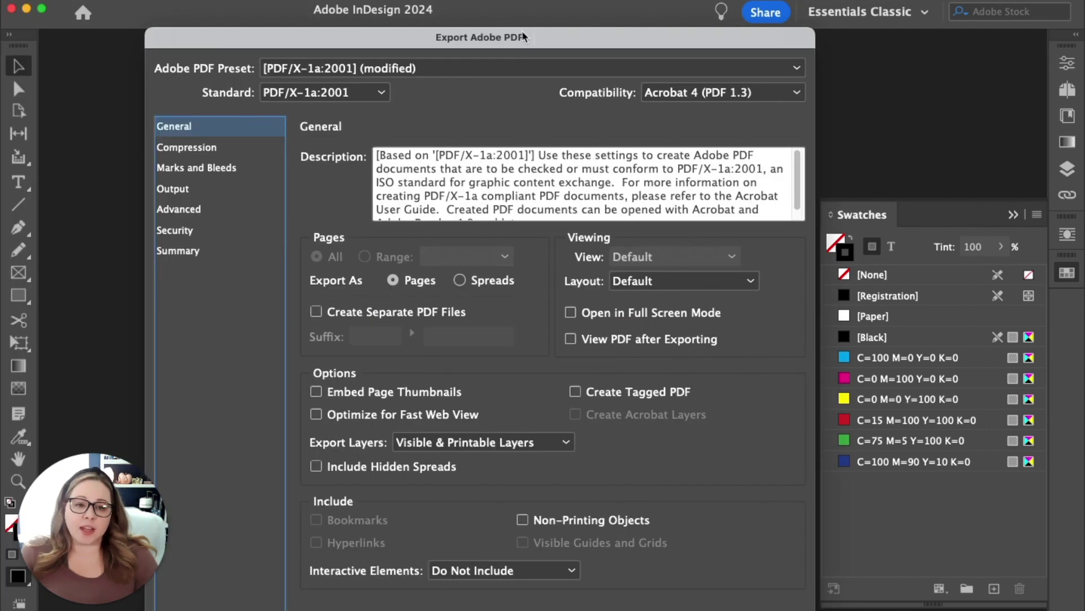
Check the compression settings and export the book PDF with all printer's marks off and the document bleed settings in use.
{"action": "left_click_drag", "start_coordinate": [523, 31], "coordinate": [523, 2]}
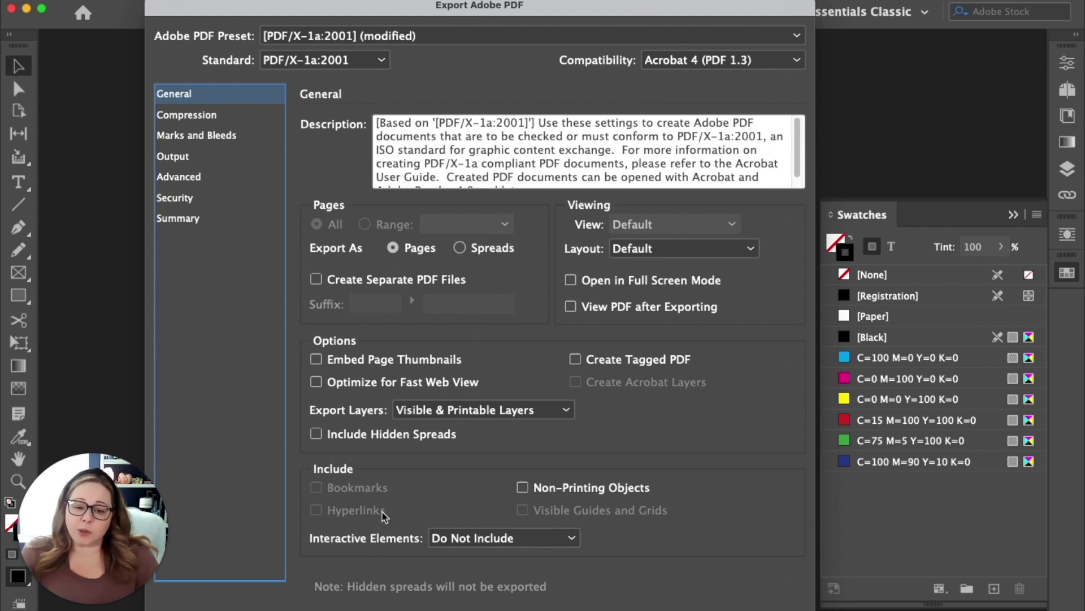
{"action": "left_click", "coordinate": [222, 117]}
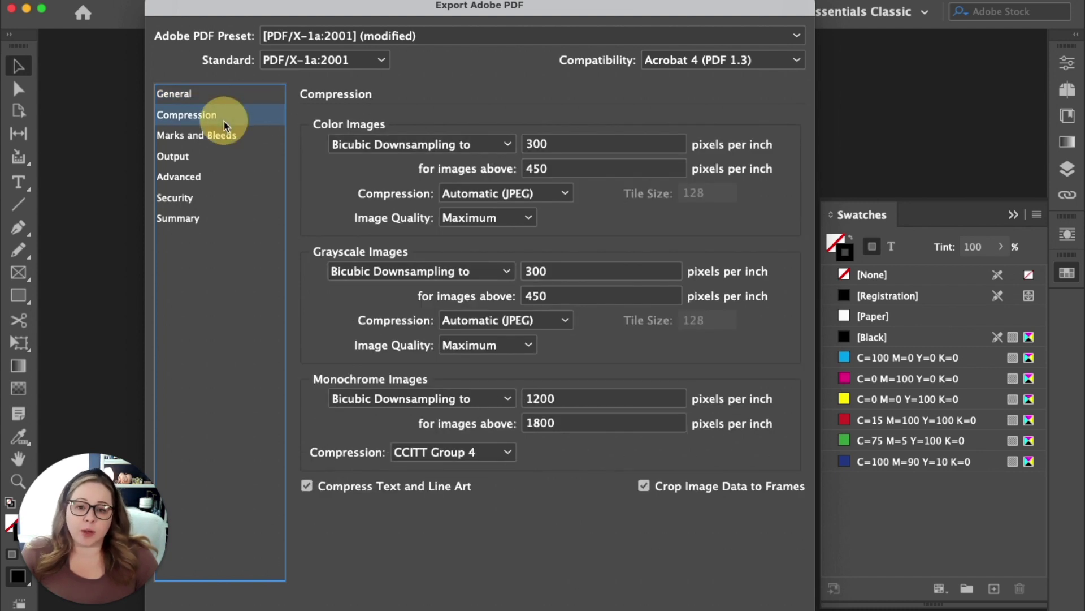
{"action": "left_click", "coordinate": [225, 137]}
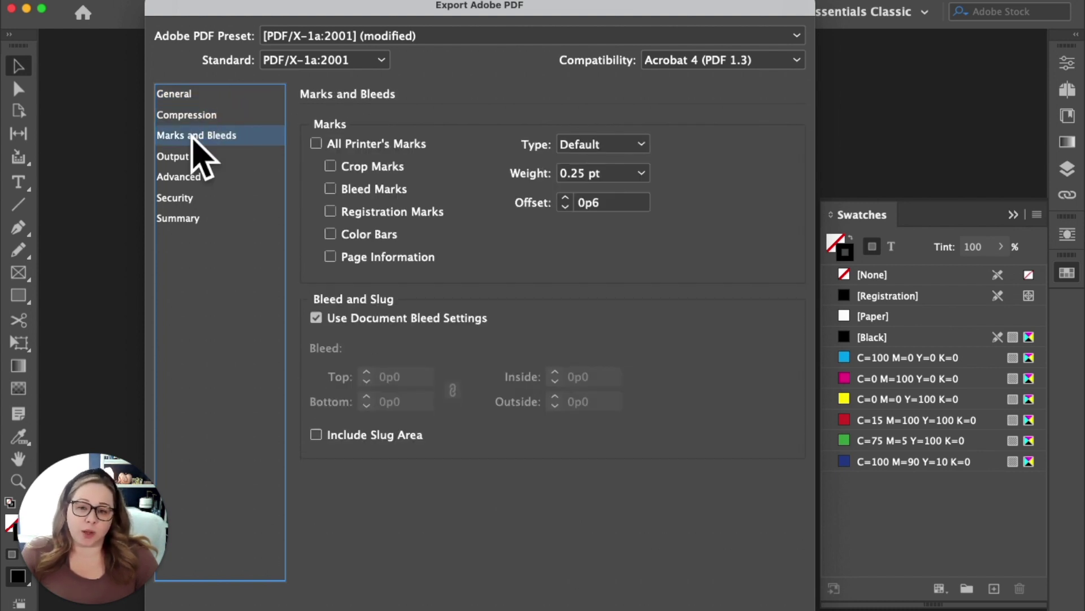
{"action": "left_click", "coordinate": [314, 144]}
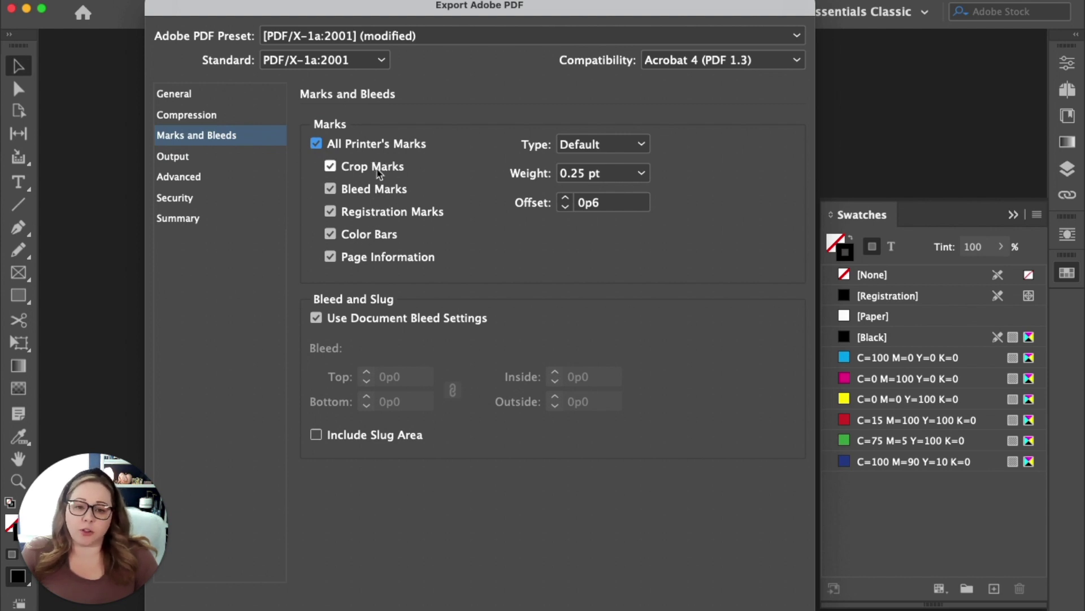
{"action": "left_click", "coordinate": [316, 145]}
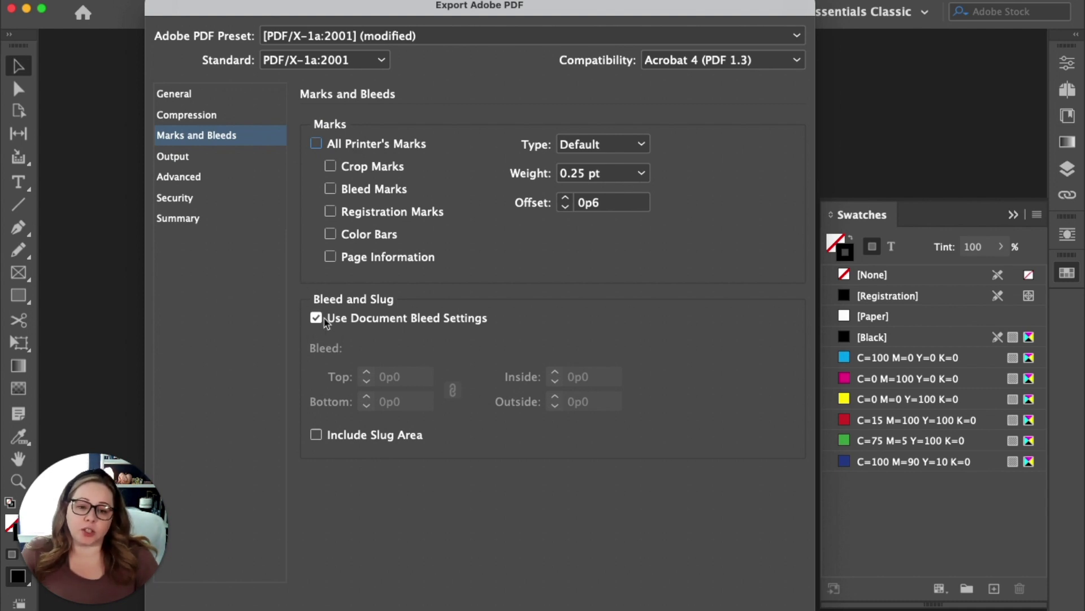
{"action": "left_click_drag", "start_coordinate": [383, 11], "coordinate": [467, 12]}
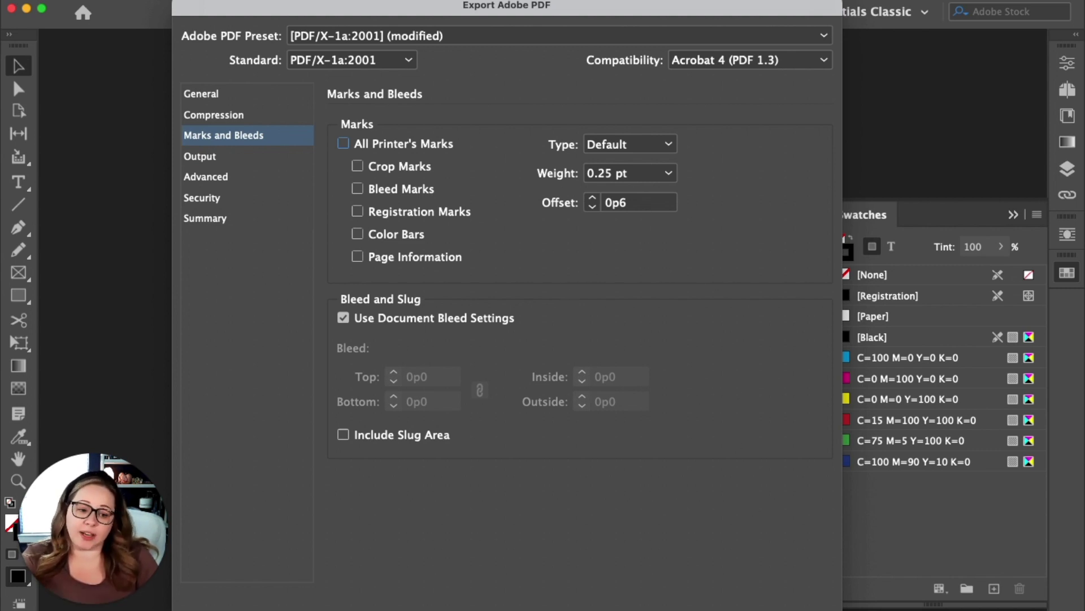
{"action": "key", "text": "Return"}
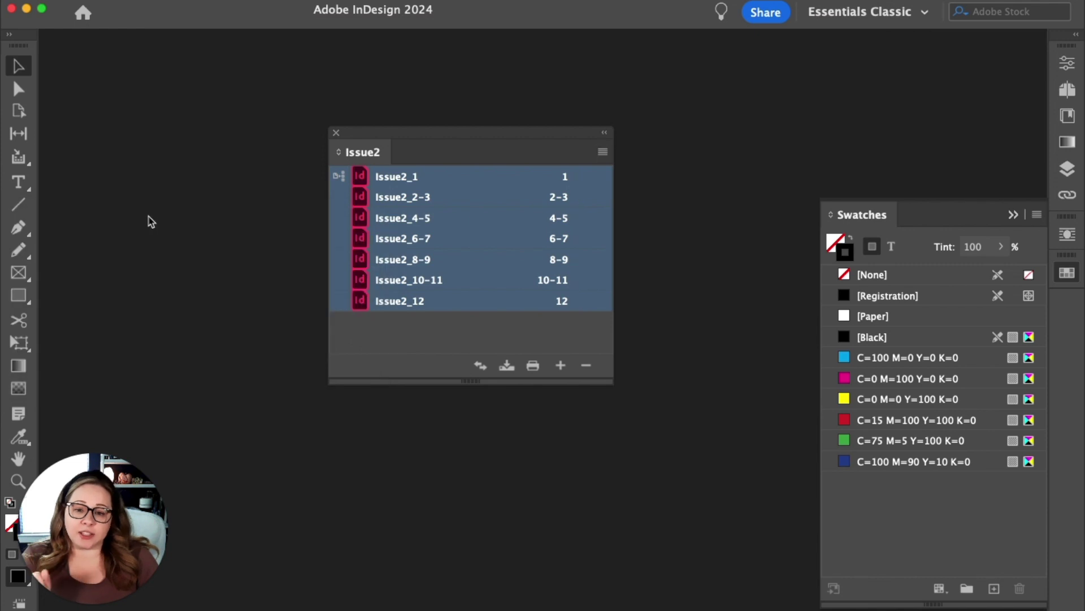